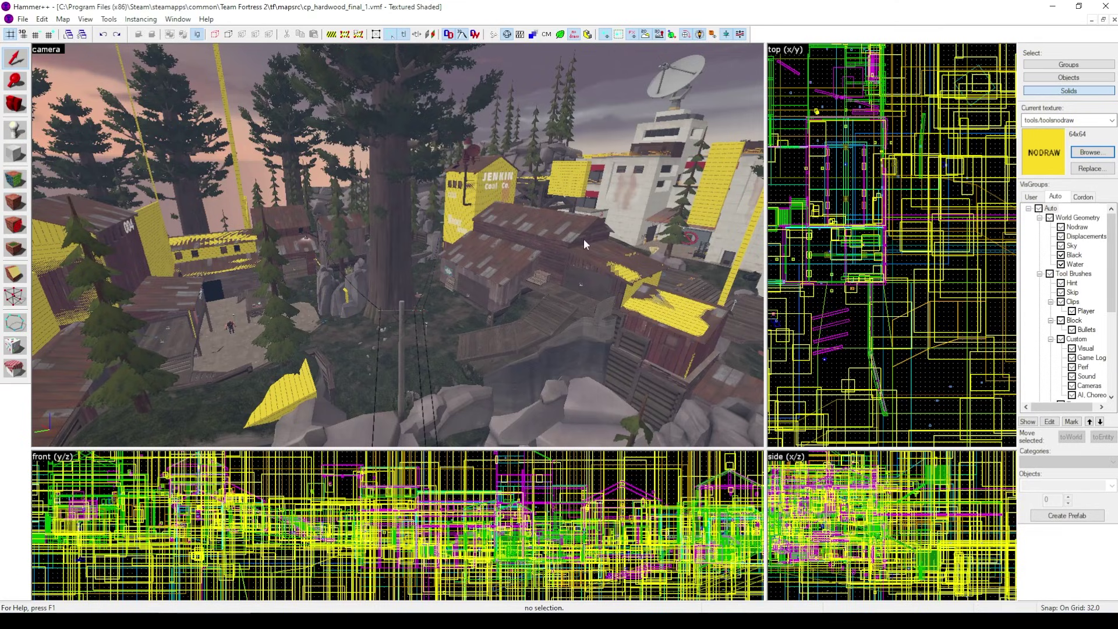
Hide all automatic VisGroups and show only the displacements.
{"action": "key", "text": "z"}
{"action": "key", "text": "s"}
{"action": "key", "text": "w"}
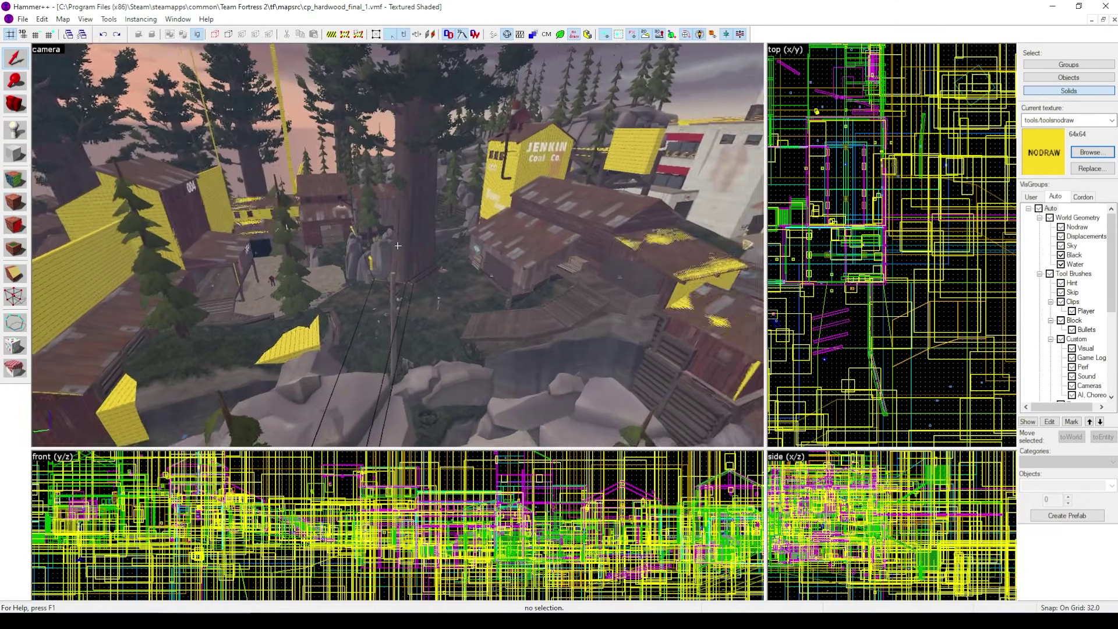
{"action": "key", "text": "z"}
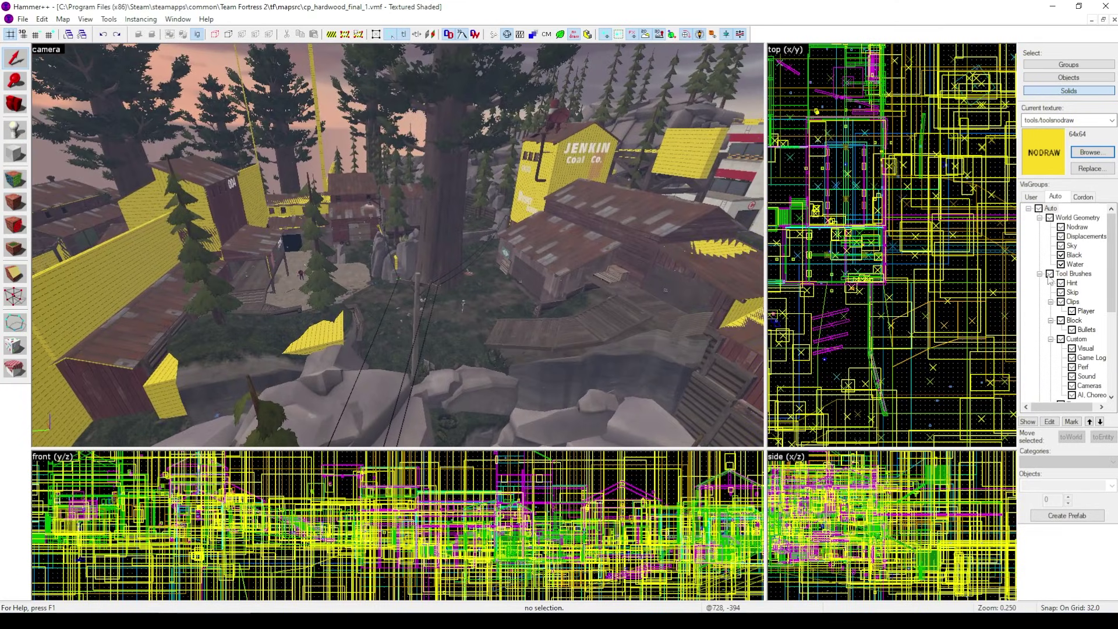
{"action": "left_click", "coordinate": [1039, 208]}
{"action": "left_click", "coordinate": [1061, 237]}
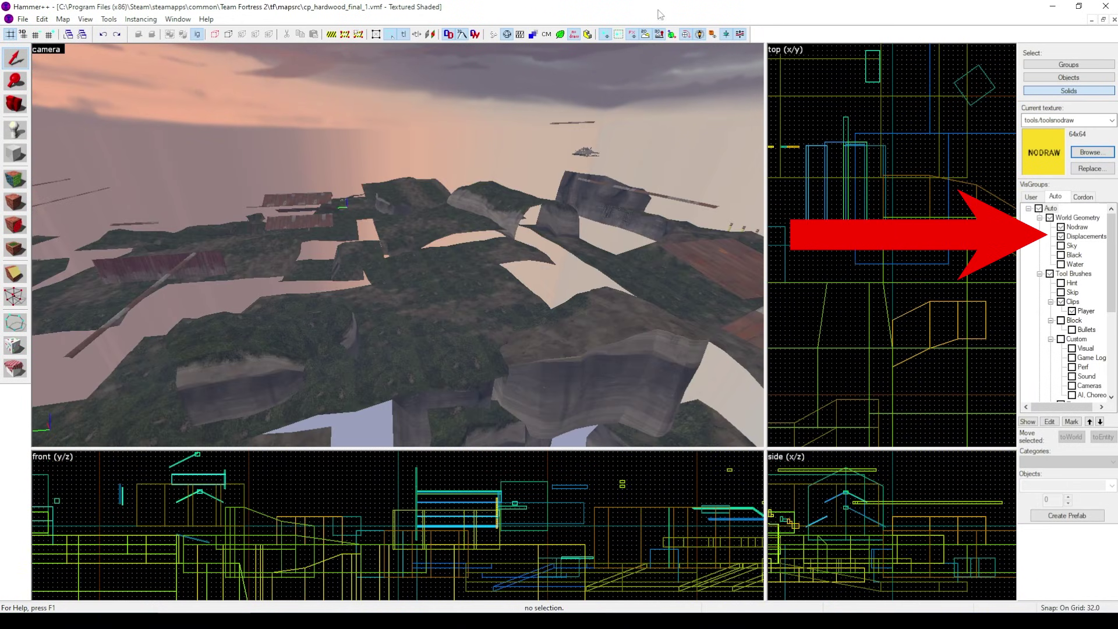
Mark all visible faces using tools/toolsnodraw through the texture replacement search, without replacing any textures.
{"action": "key", "text": "z"}
{"action": "key", "text": "w"}
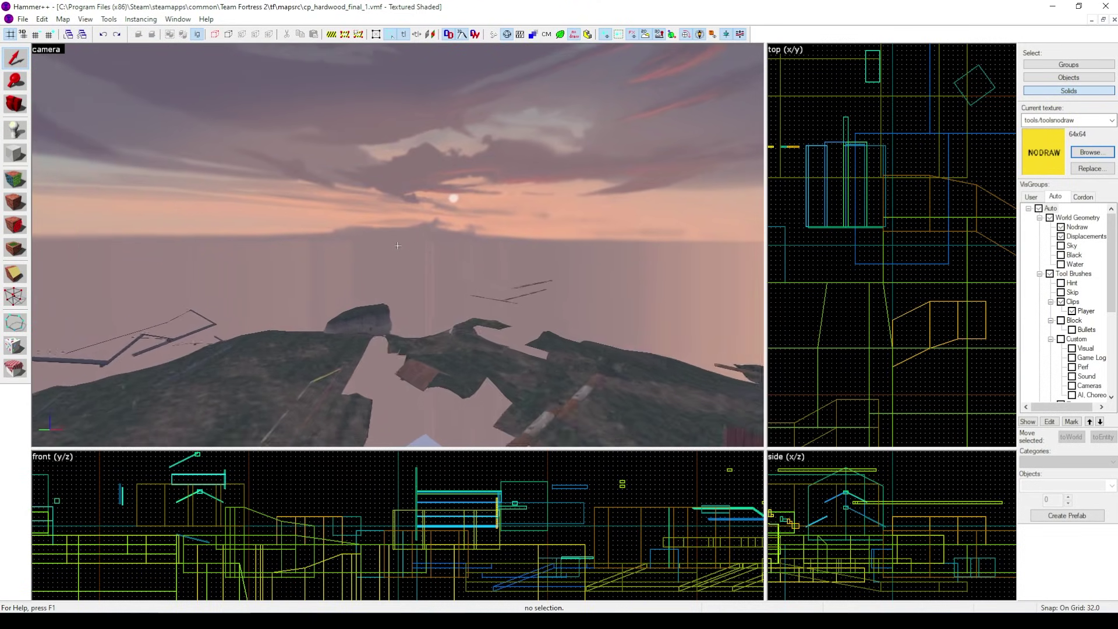
{"action": "key", "text": "w"}
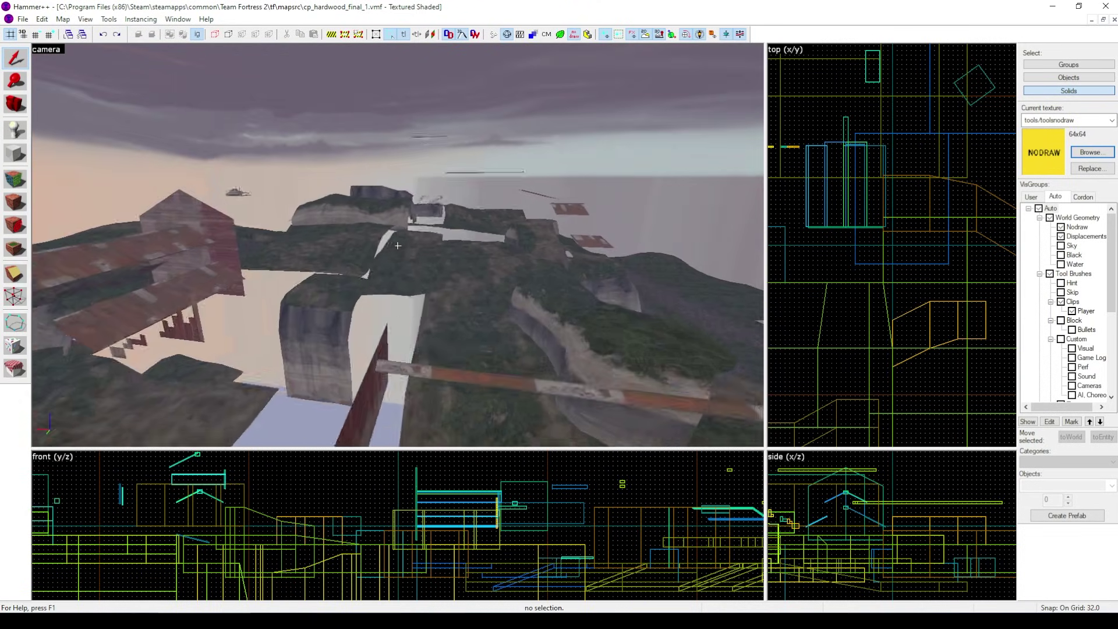
{"action": "key", "text": "s"}
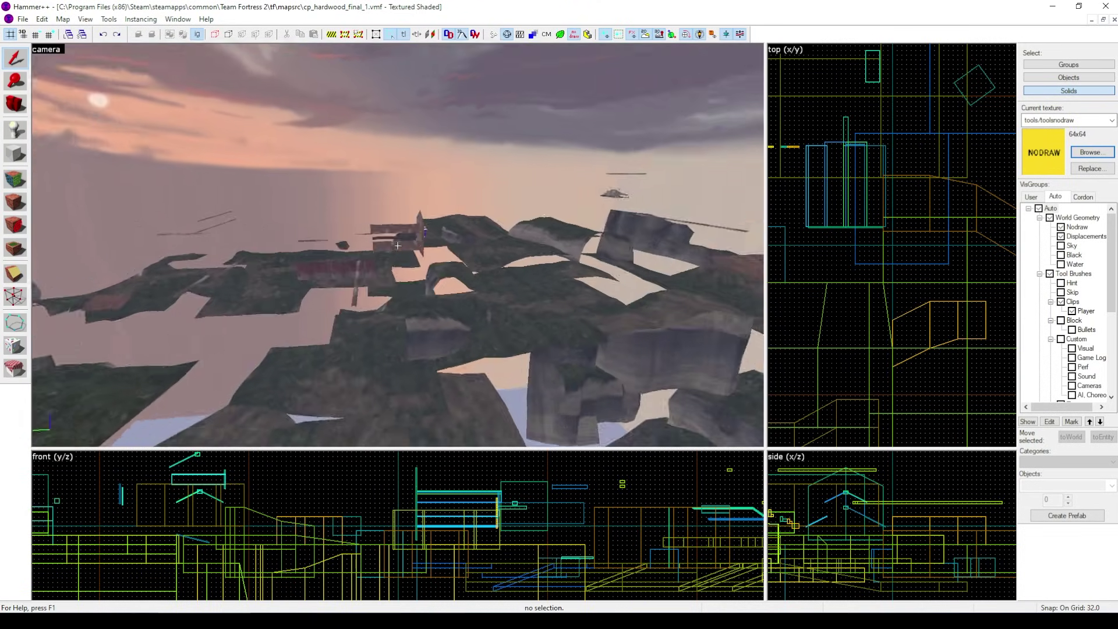
{"action": "key", "text": "d"}
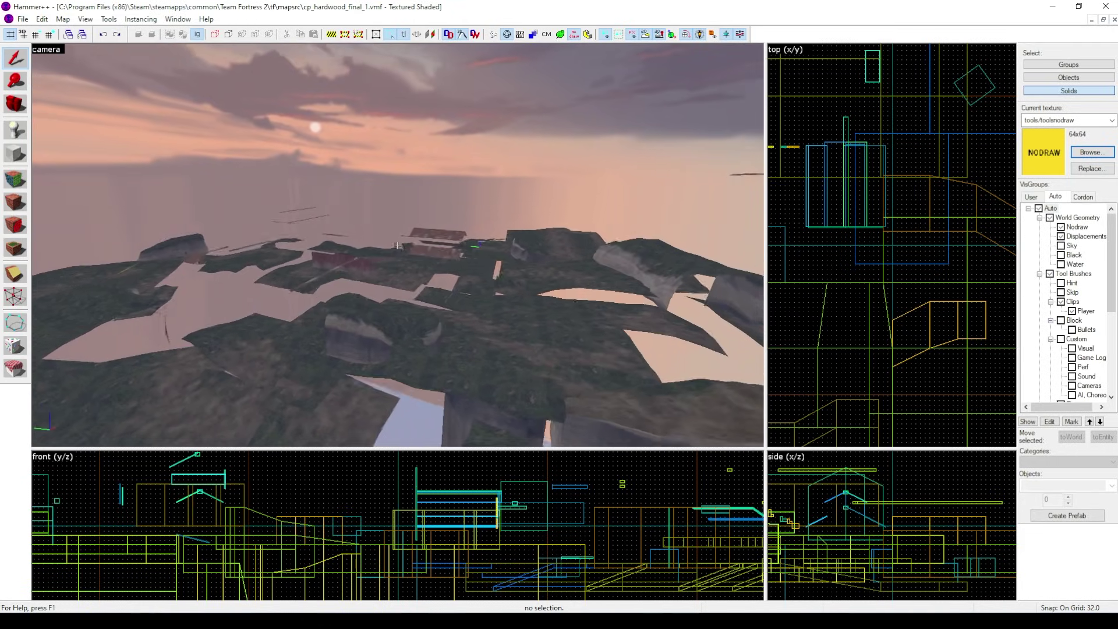
{"action": "key", "text": "w"}
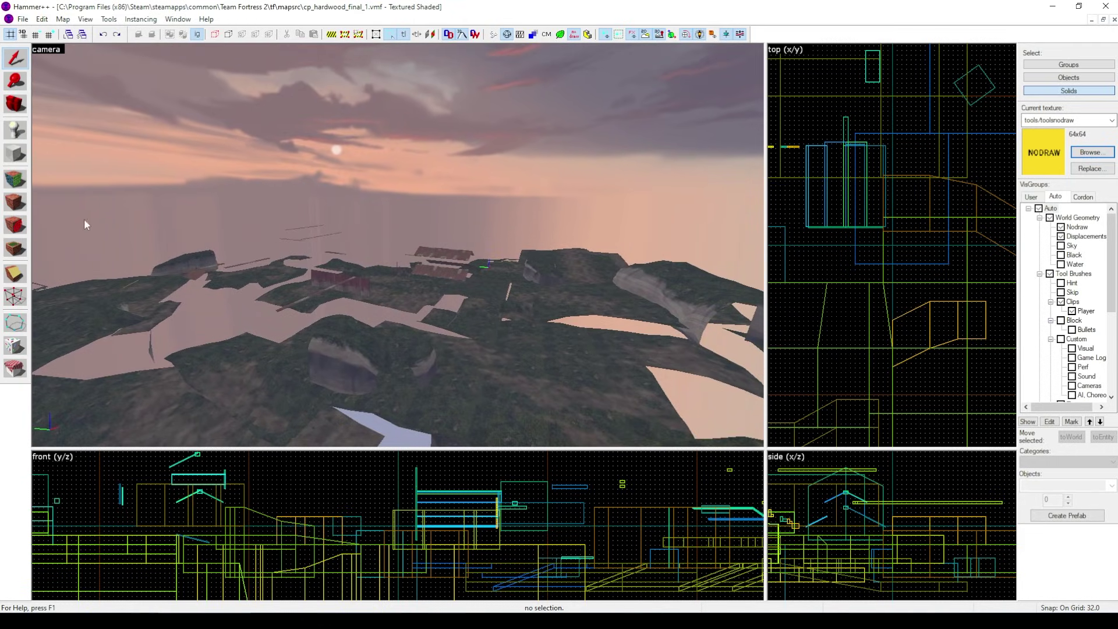
{"action": "key", "text": "shift+a"}
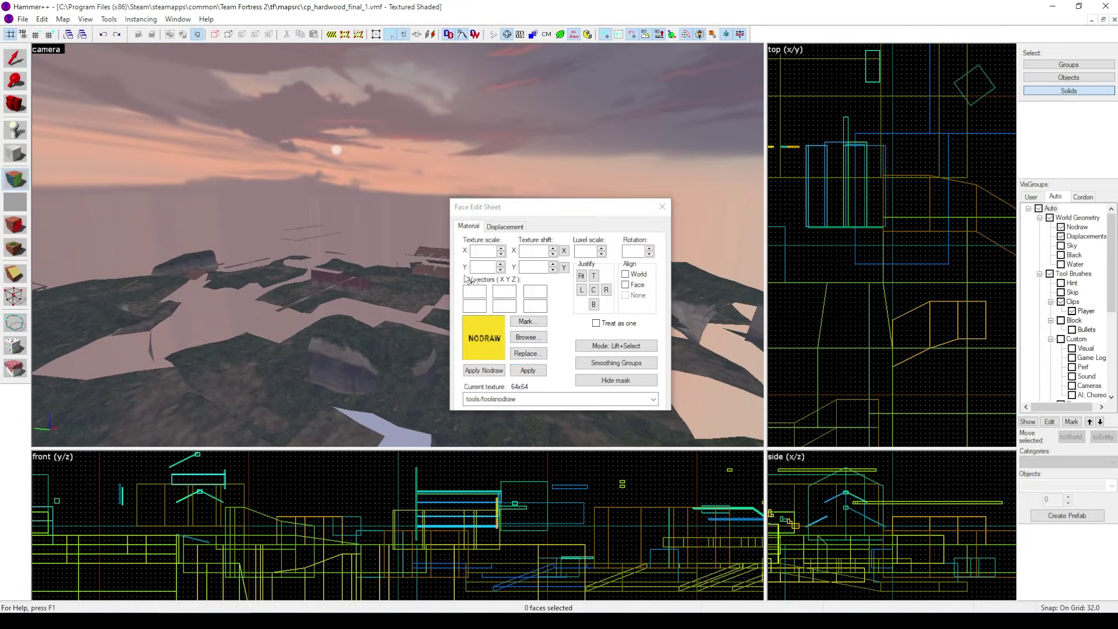
{"action": "left_click", "coordinate": [531, 355]}
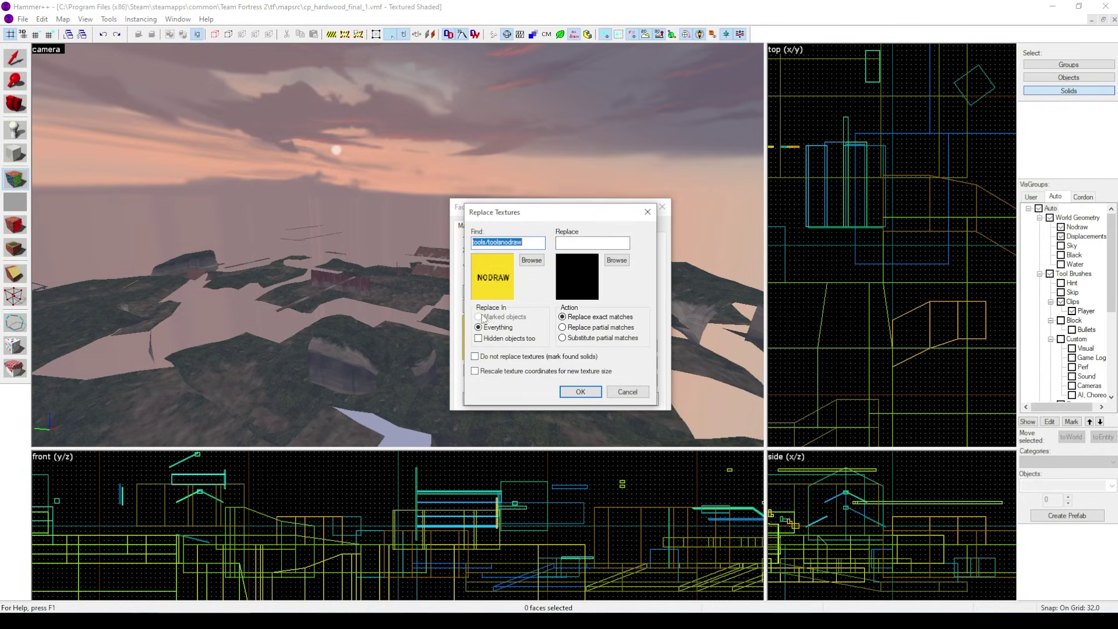
{"action": "left_click", "coordinate": [476, 356]}
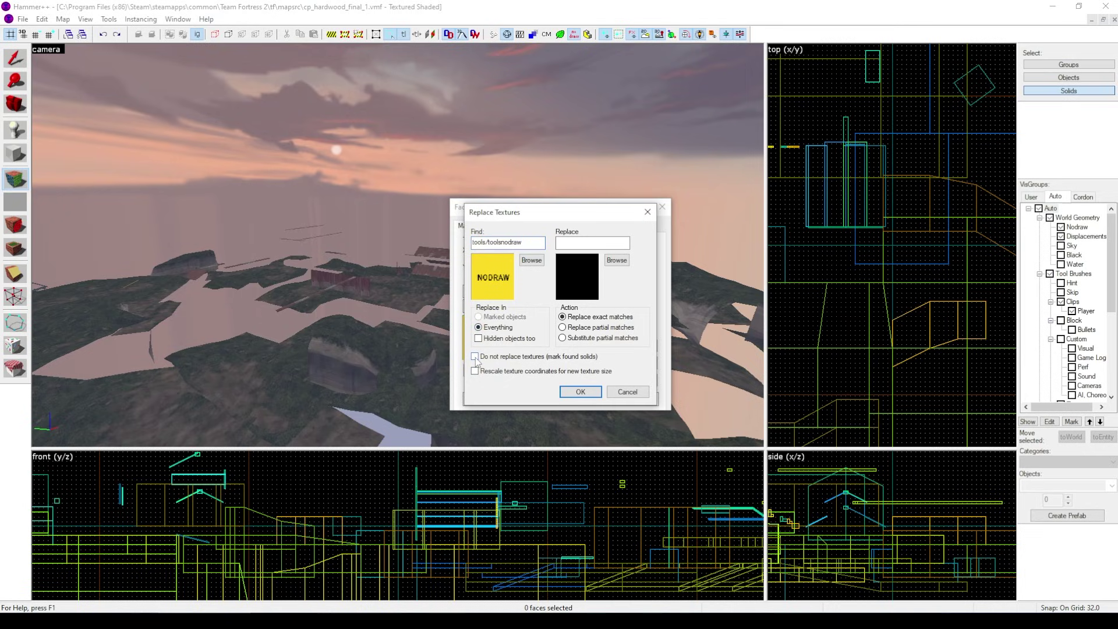
{"action": "left_click", "coordinate": [577, 390]}
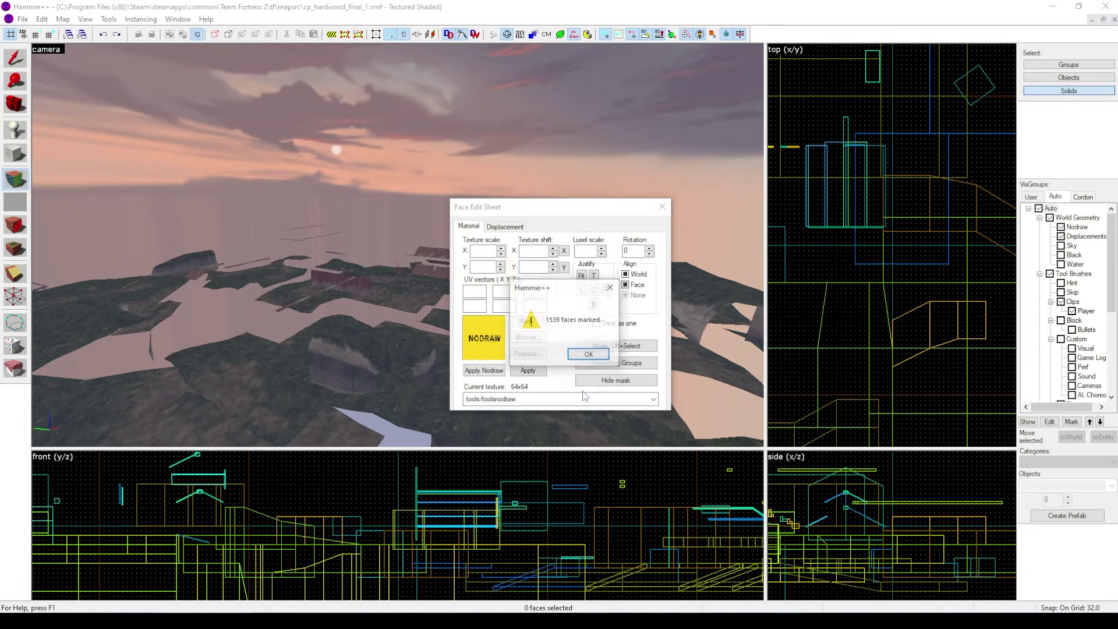
{"action": "left_click", "coordinate": [588, 354]}
Select the nodraw-textured displacement on the long diagonal beam, destroy it, and close the face editor.
{"action": "key", "text": "z"}
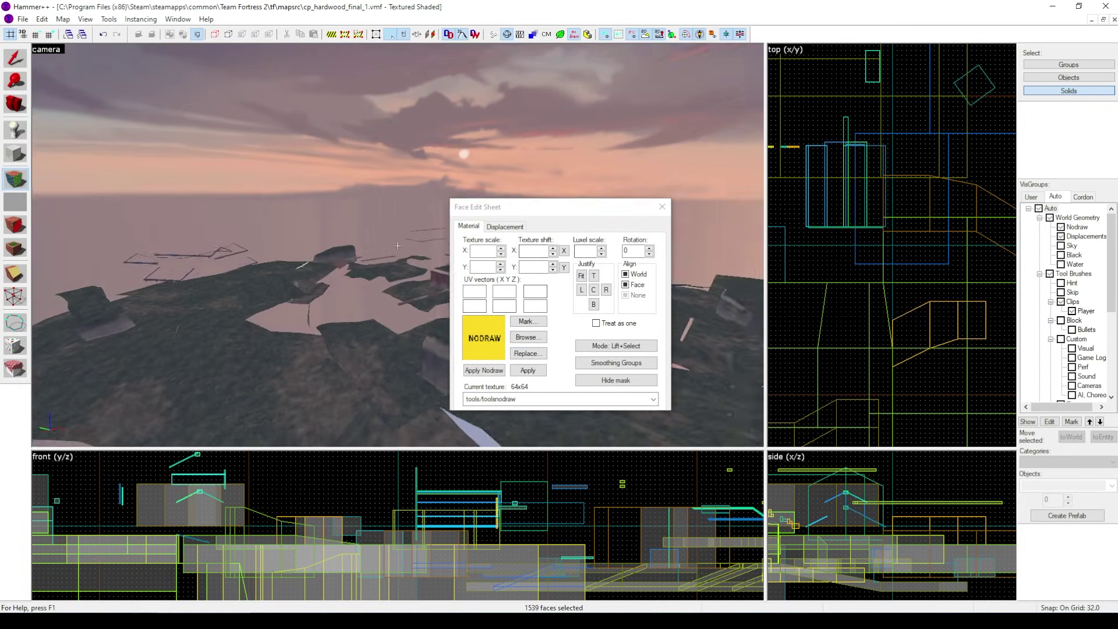
{"action": "key", "text": "w"}
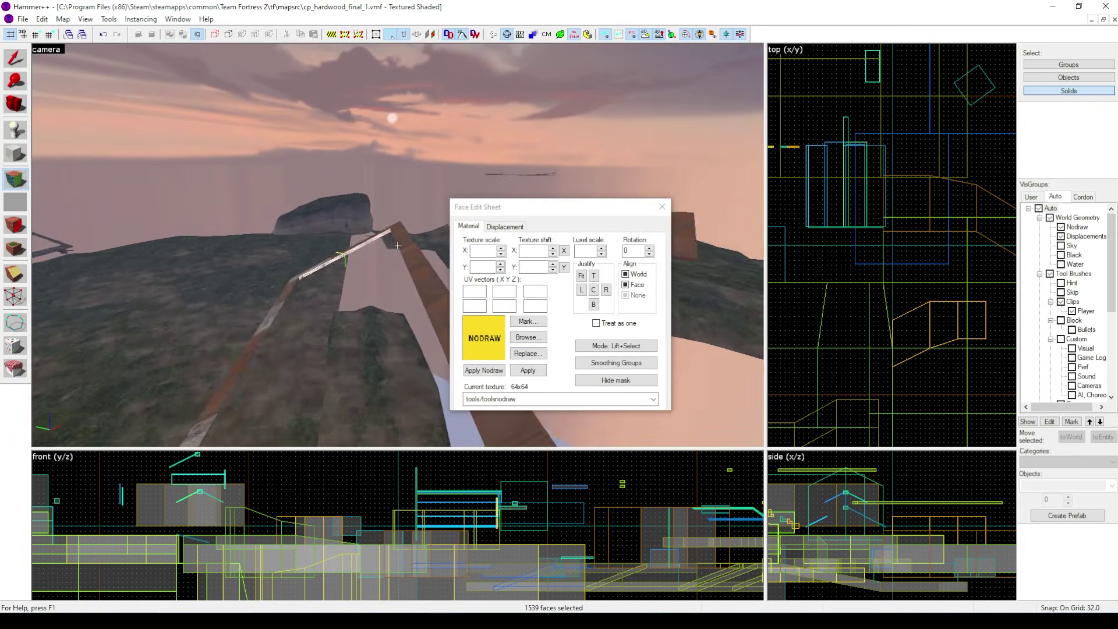
{"action": "key", "text": "w"}
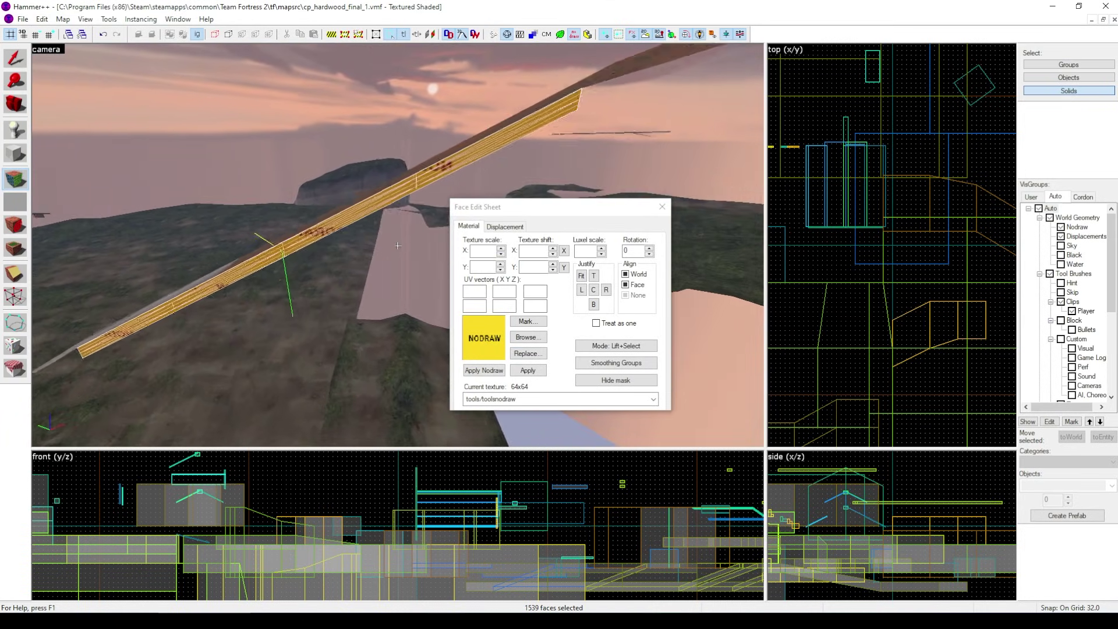
{"action": "key", "text": "z"}
{"action": "left_click", "coordinate": [417, 174]}
{"action": "left_click", "coordinate": [494, 230]}
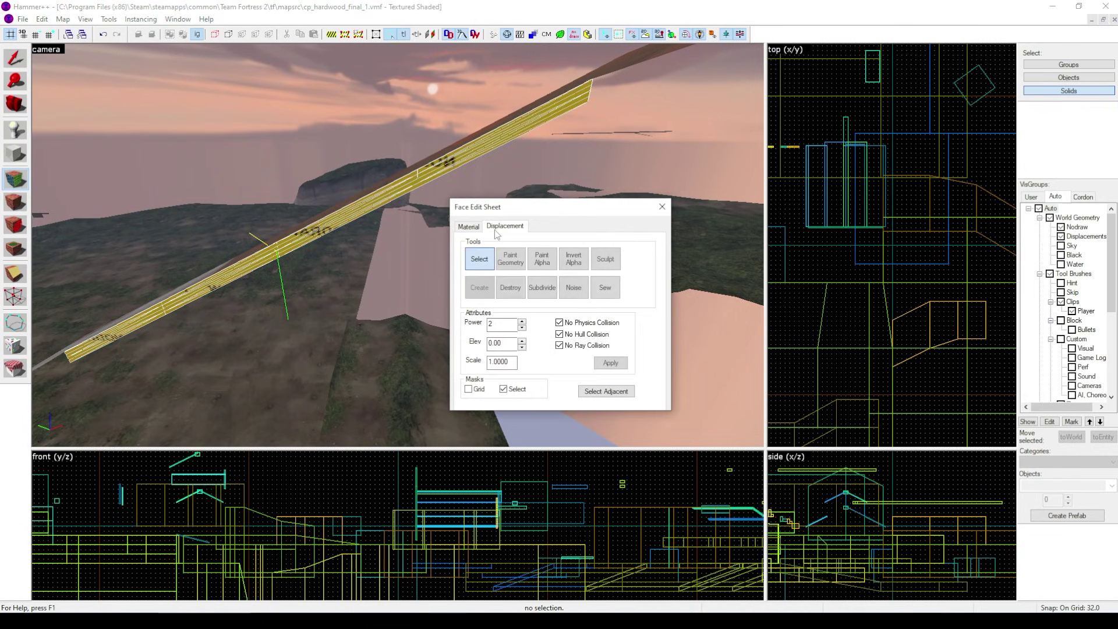
{"action": "left_click", "coordinate": [510, 287]}
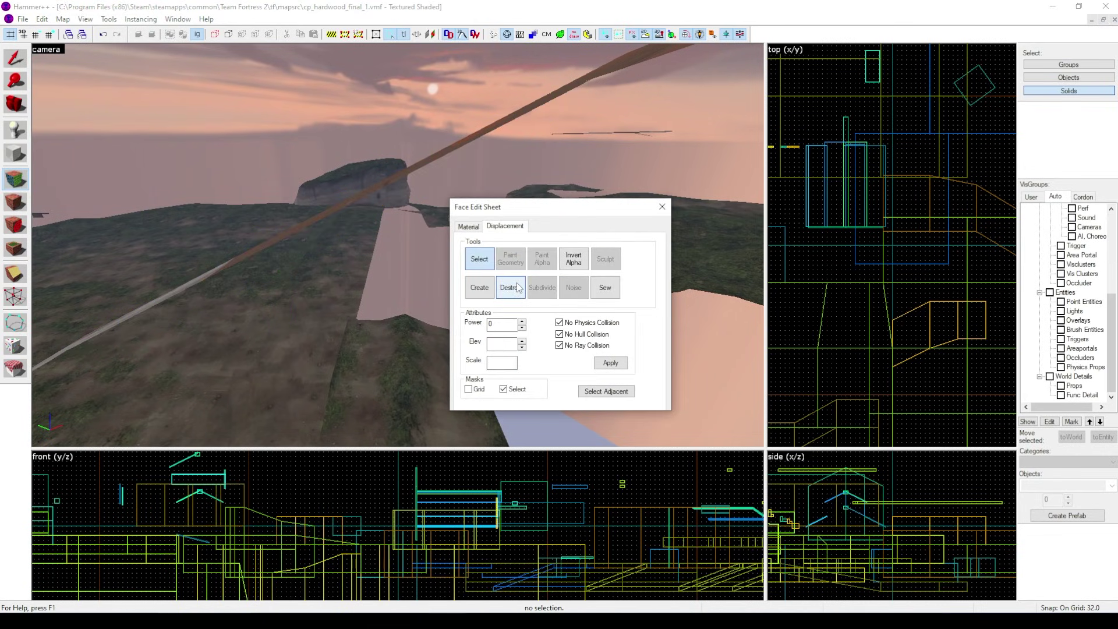
{"action": "left_click", "coordinate": [662, 206]}
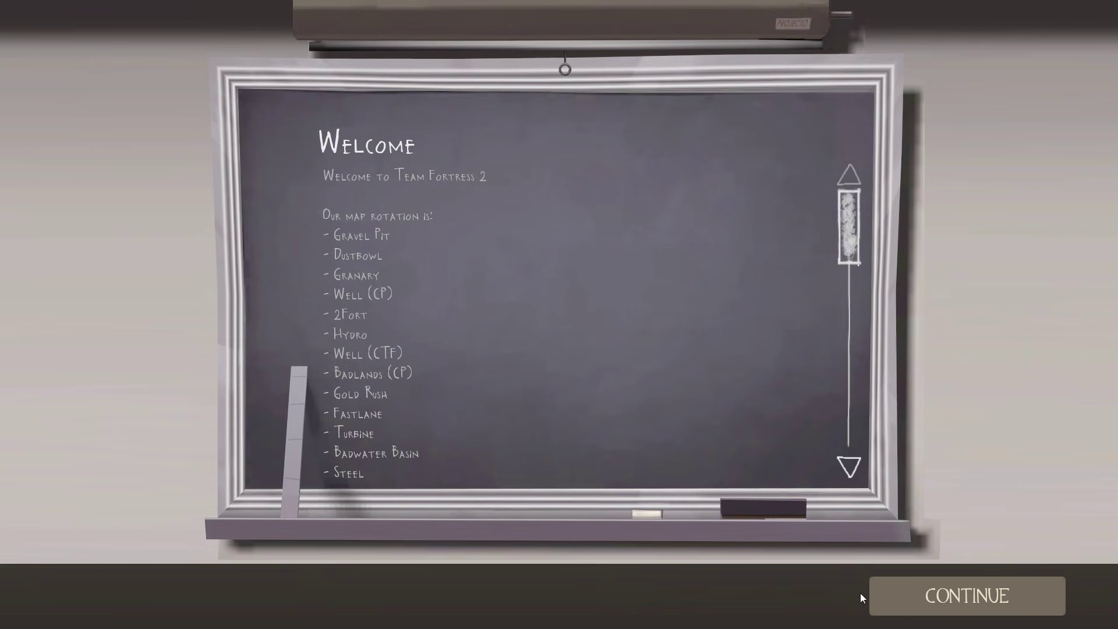
In Team Fortress 2, dismiss the welcome message, join as a spectator, and fly around the map to examine its lighting.
{"action": "left_click", "coordinate": [888, 595]}
{"action": "left_click", "coordinate": [889, 595]}
{"action": "left_click", "coordinate": [427, 322]}
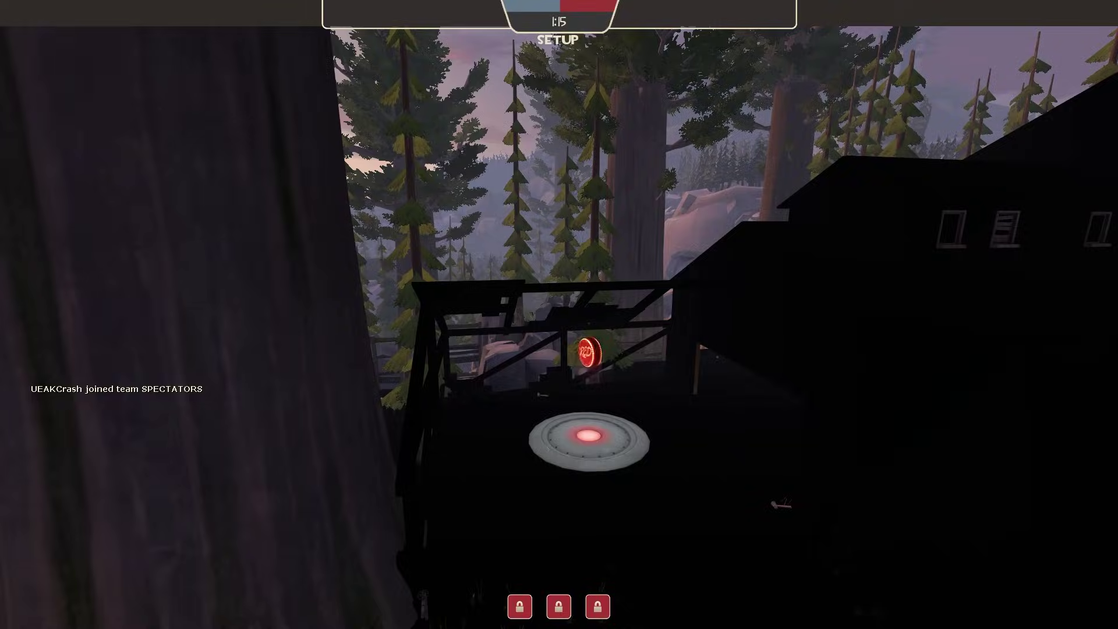
{"action": "key", "text": "s"}
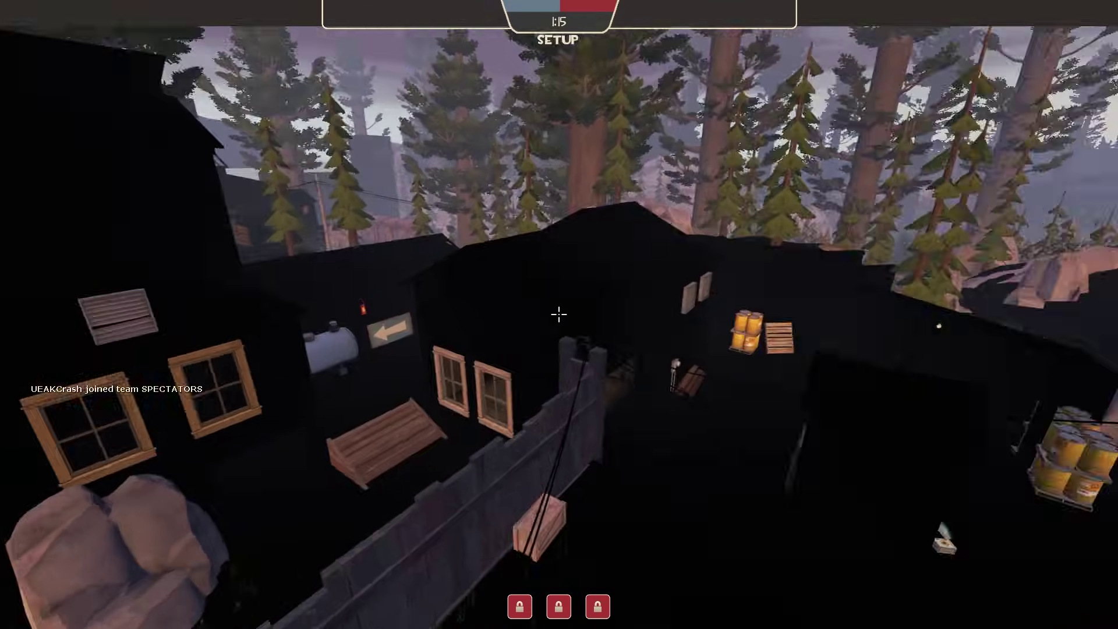
{"action": "key", "text": "a"}
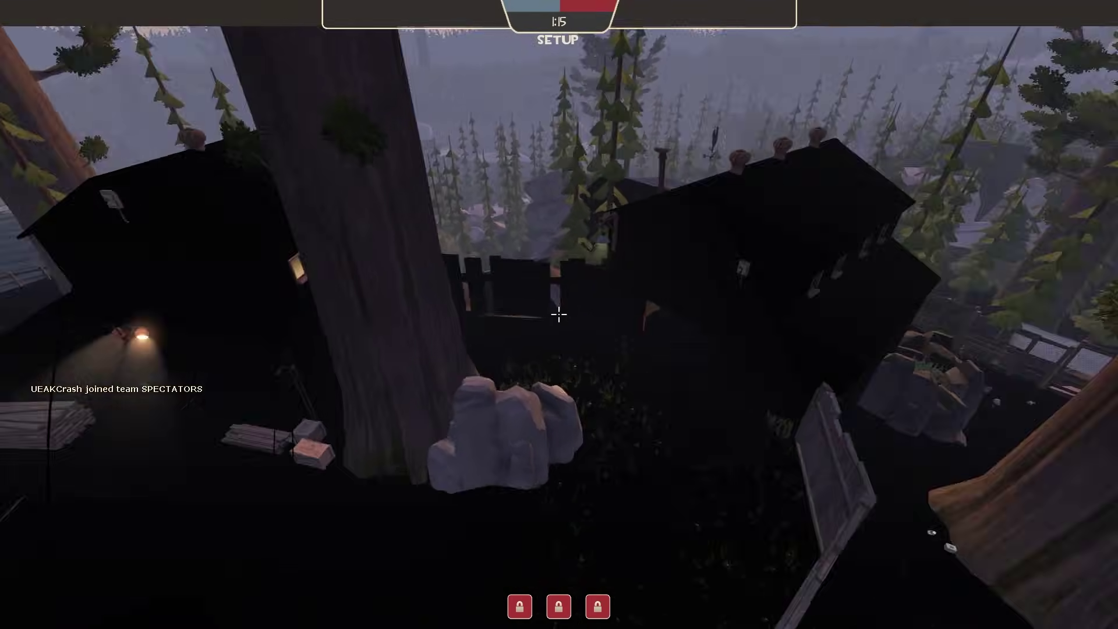
{"action": "key", "text": "w"}
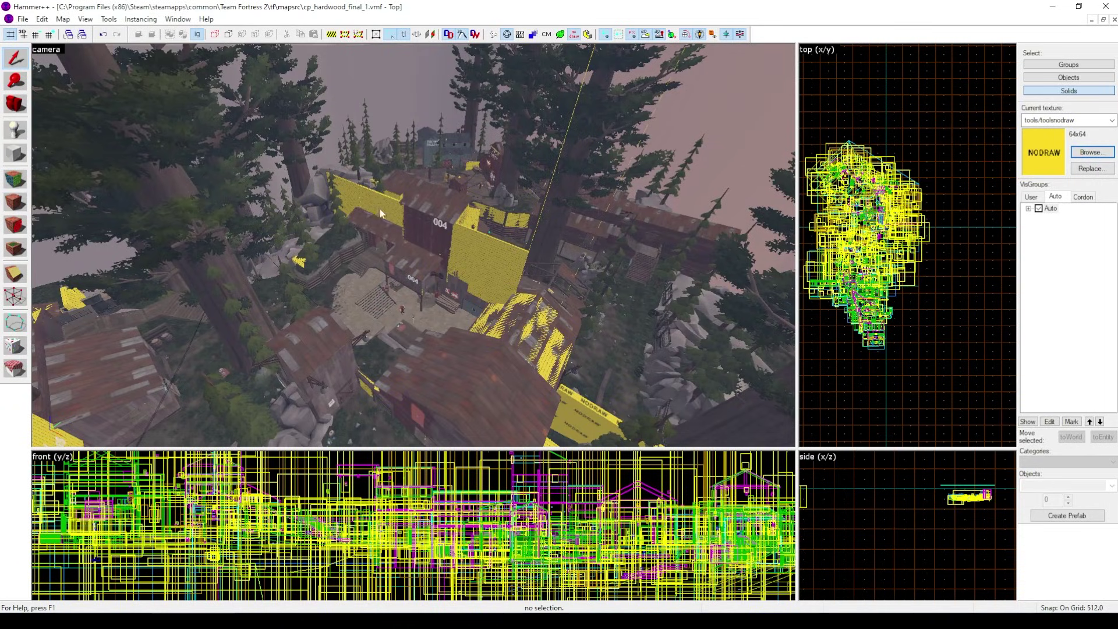
In Hammer++, turn on the cordon, widen the top view, and enlarge the cordon to about 6144 by 7168 units.
{"action": "left_click", "coordinate": [333, 35]}
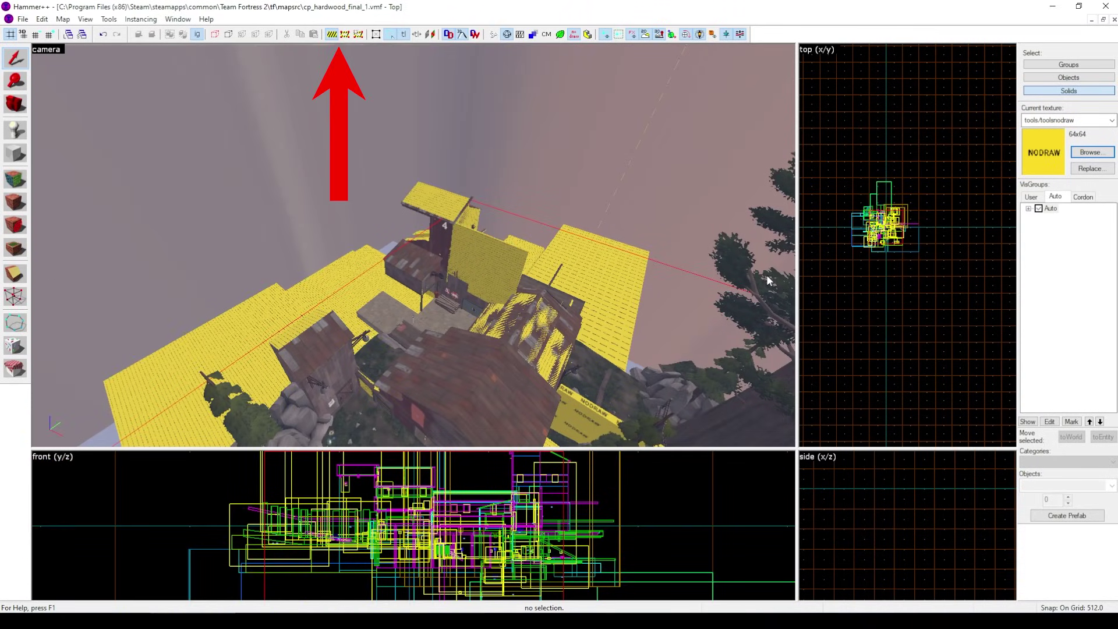
{"action": "left_click_drag", "start_coordinate": [666, 299], "coordinate": [434, 311]}
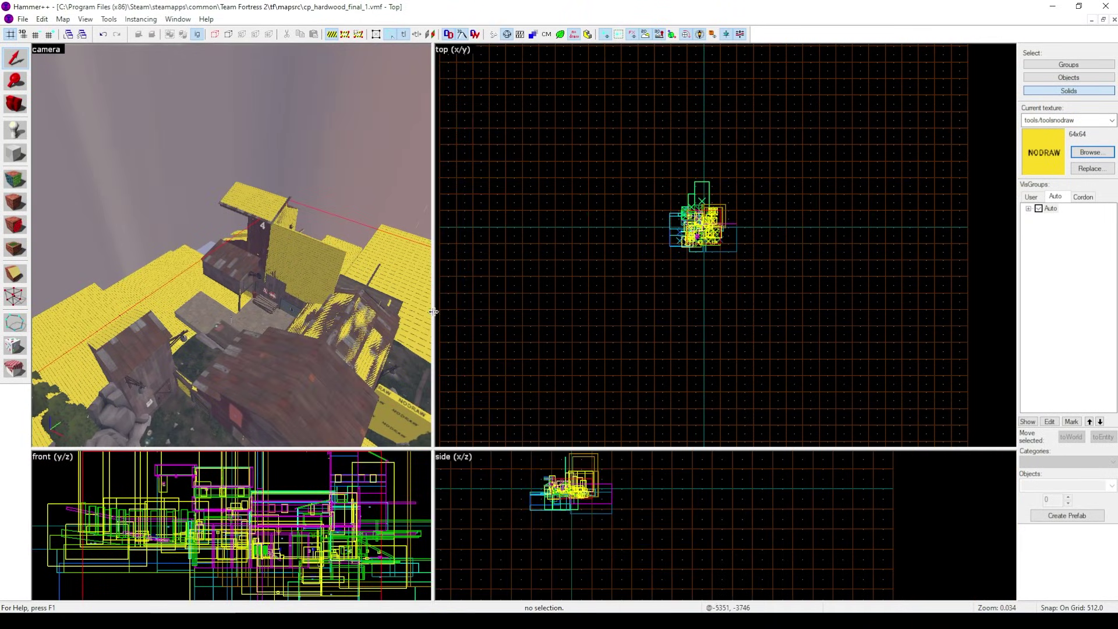
{"action": "left_click", "coordinate": [345, 35]}
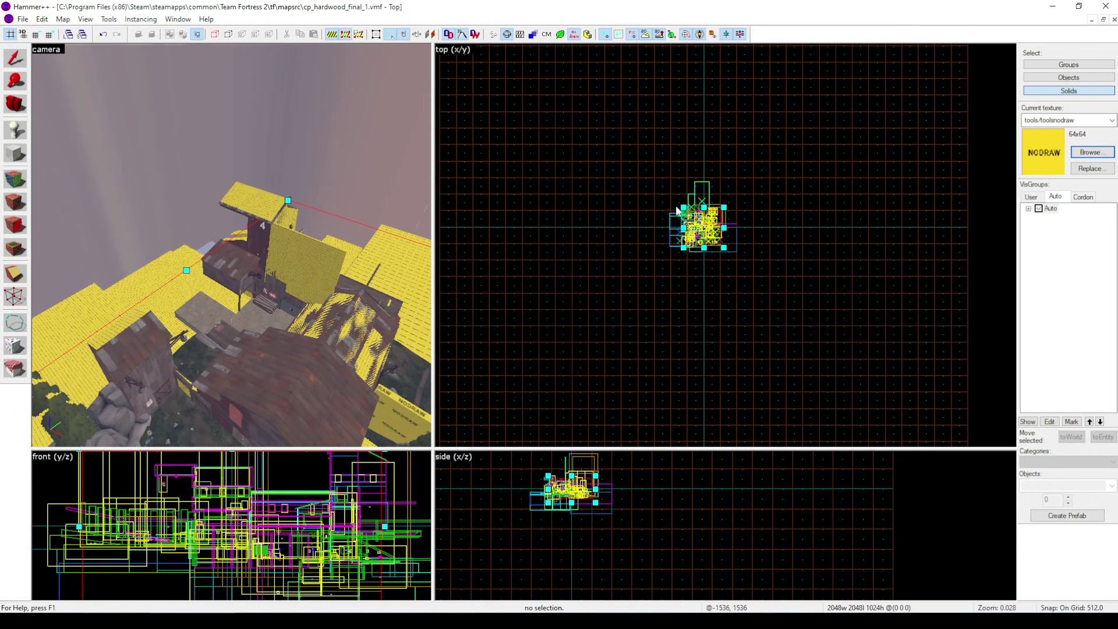
{"action": "left_click_drag", "start_coordinate": [684, 206], "coordinate": [655, 159]}
{"action": "left_click_drag", "start_coordinate": [723, 247], "coordinate": [758, 280]}
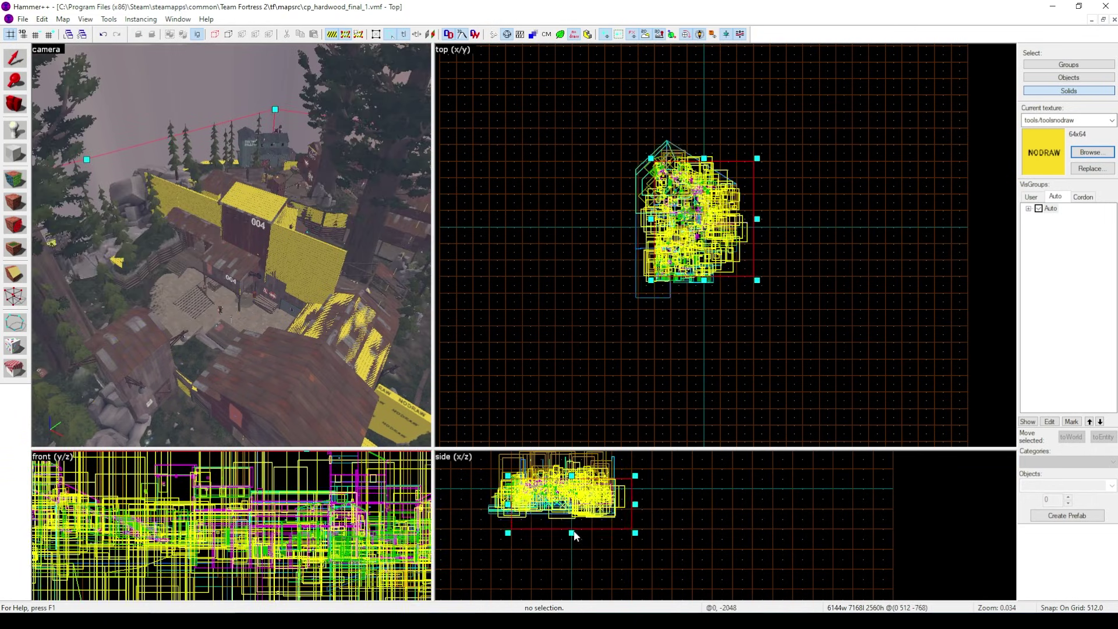
Expand the cordon in the side view to about 9728 units wide and 5120 units high.
{"action": "scroll", "coordinate": [572, 510], "scroll_direction": "down", "scroll_amount": 3}
{"action": "left_click_drag", "start_coordinate": [572, 509], "coordinate": [604, 512]}
{"action": "scroll", "coordinate": [551, 512], "scroll_direction": "up", "scroll_amount": 4}
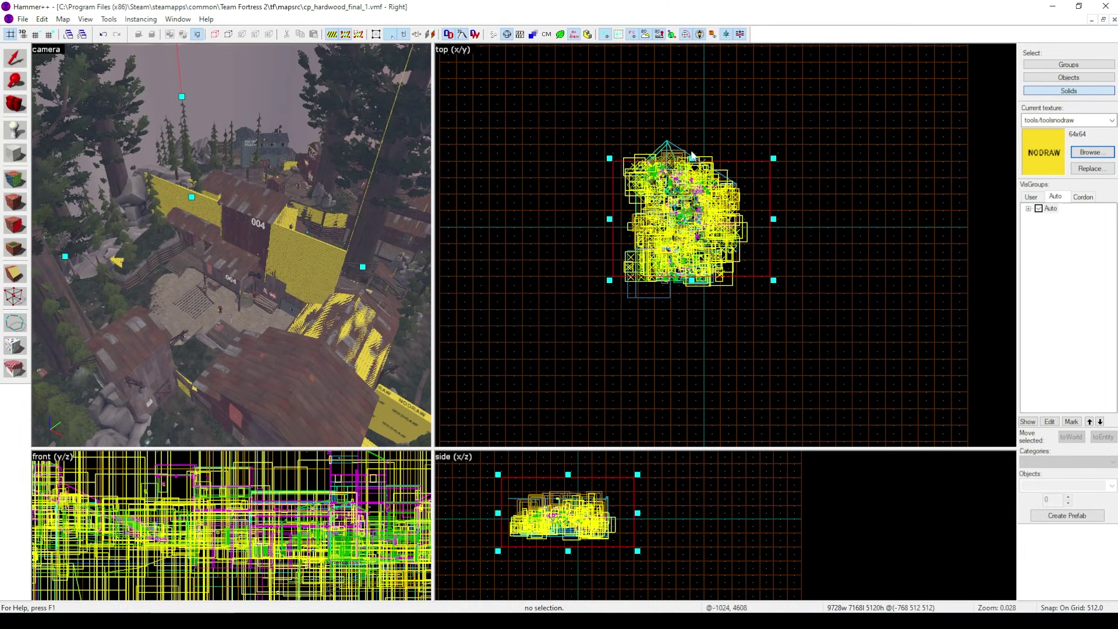
Extend the cordon in the top view to about 19968 by 25088 units, enclosing the whole map and the small detached area.
{"action": "left_click_drag", "start_coordinate": [691, 157], "coordinate": [692, 67]}
{"action": "scroll", "coordinate": [717, 204], "scroll_direction": "down", "scroll_amount": 2}
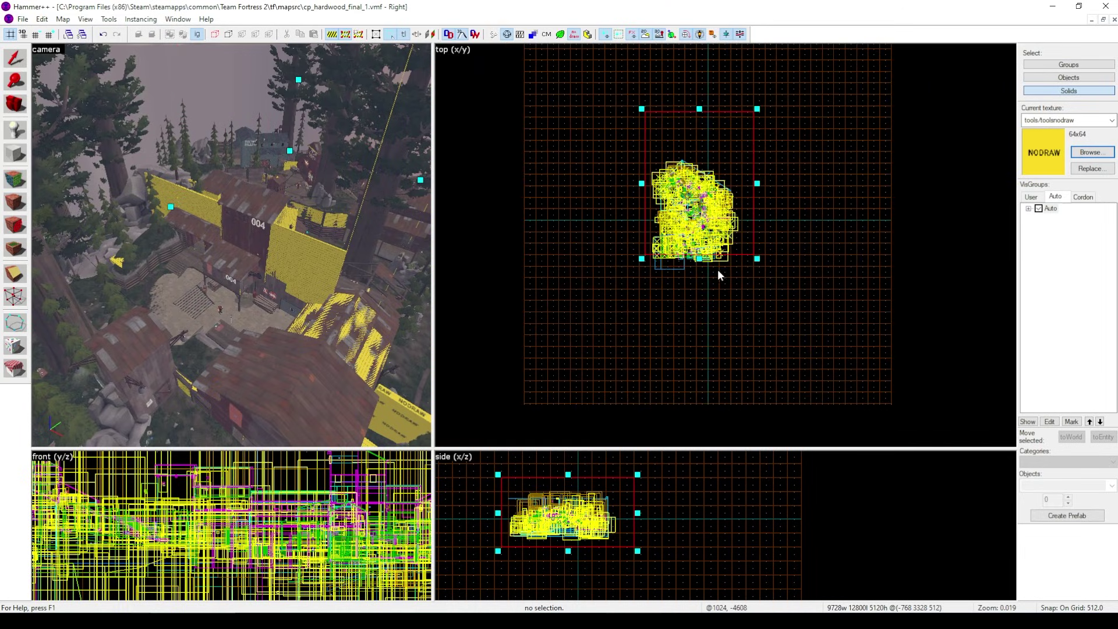
{"action": "left_click_drag", "start_coordinate": [699, 259], "coordinate": [873, 397]}
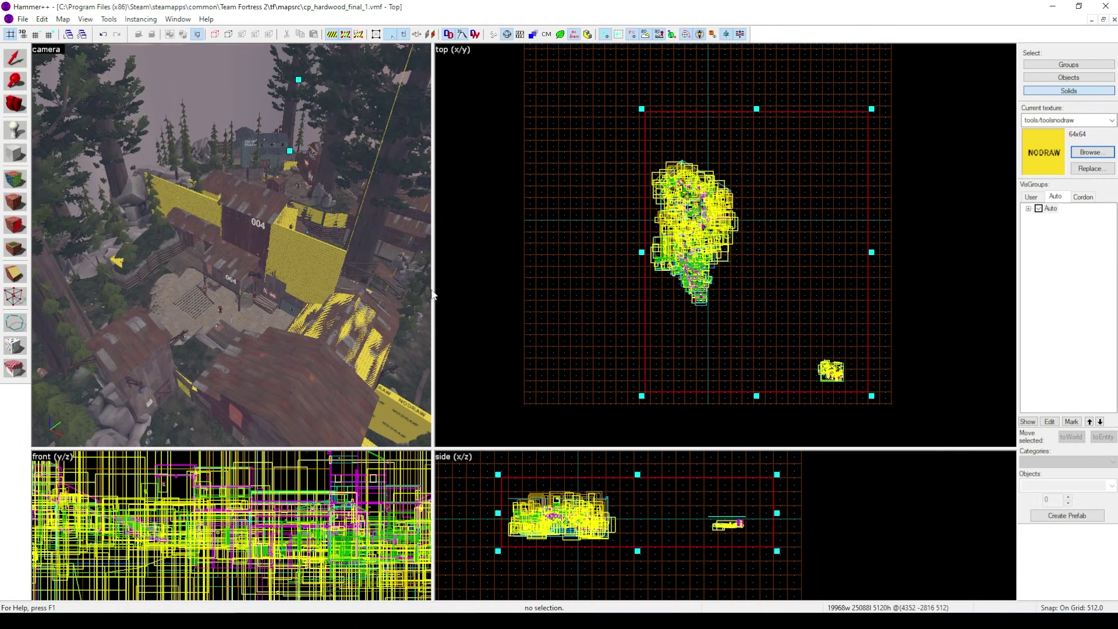
Widen the top view slightly and shrink the cordon to about 9216 by 17408 units, excluding the small detached area.
{"action": "left_click_drag", "start_coordinate": [433, 291], "coordinate": [412, 292]}
{"action": "scroll", "coordinate": [792, 258], "scroll_direction": "up", "scroll_amount": 2}
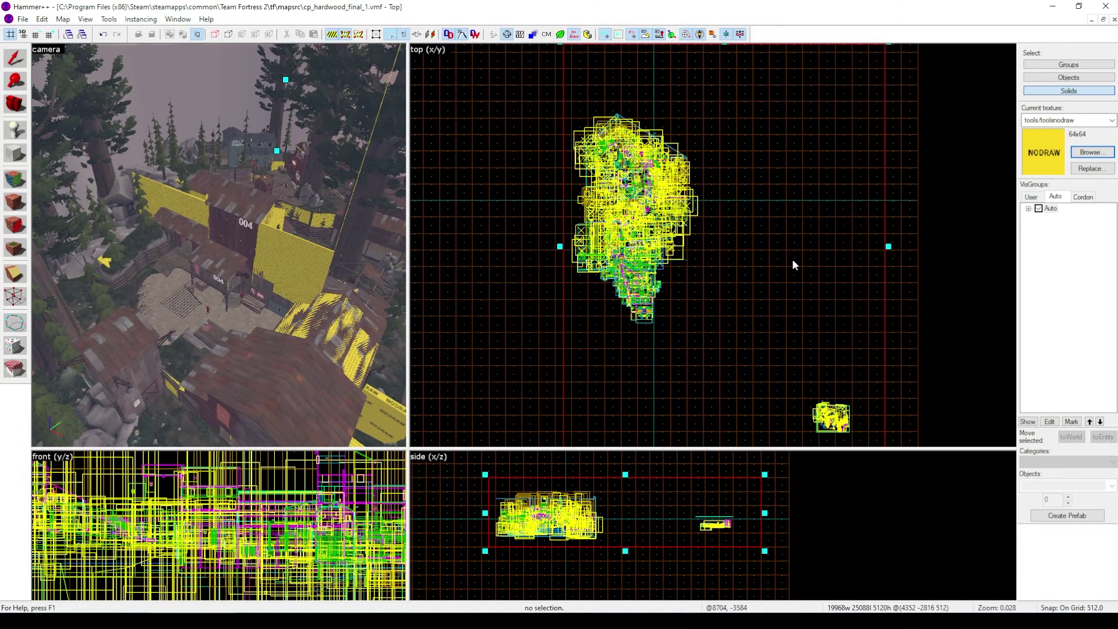
{"action": "scroll", "coordinate": [788, 261], "scroll_direction": "down", "scroll_amount": 1}
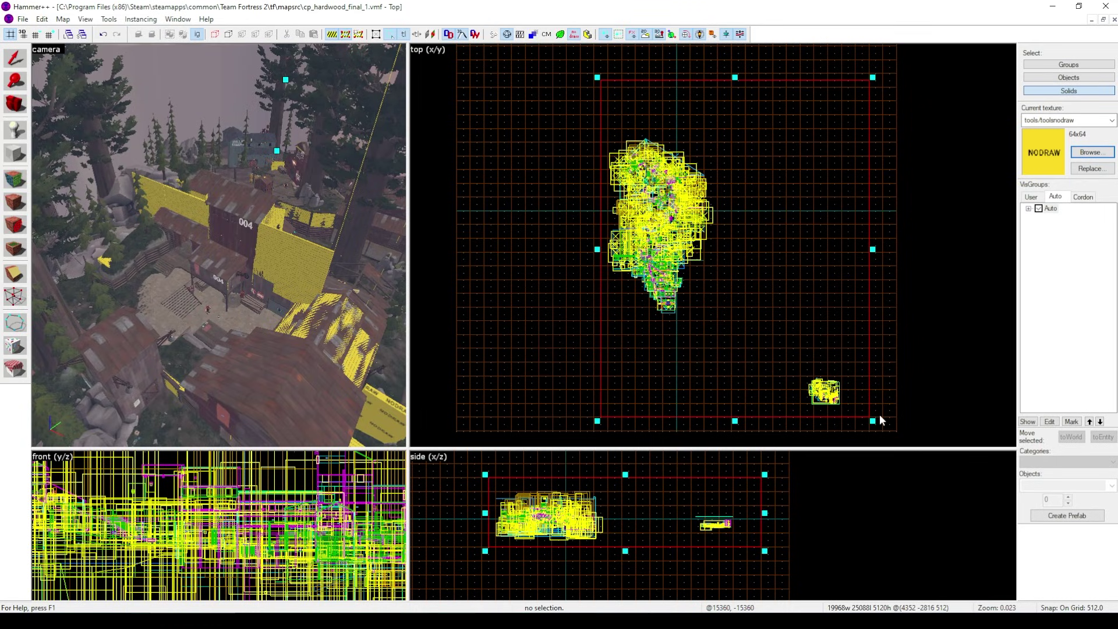
{"action": "left_click_drag", "start_coordinate": [872, 421], "coordinate": [726, 319]}
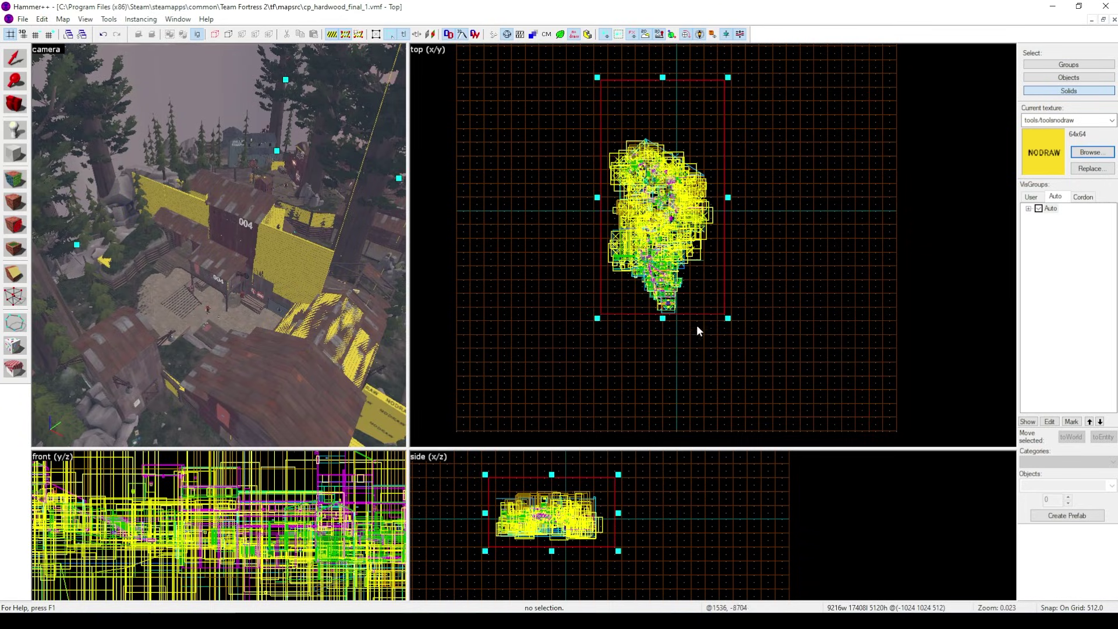
Lower the cordon's north edge to reduce its length to about 6656 units, enclosing only the southern part of the map.
{"action": "scroll", "coordinate": [662, 64], "scroll_direction": "down", "scroll_amount": 2}
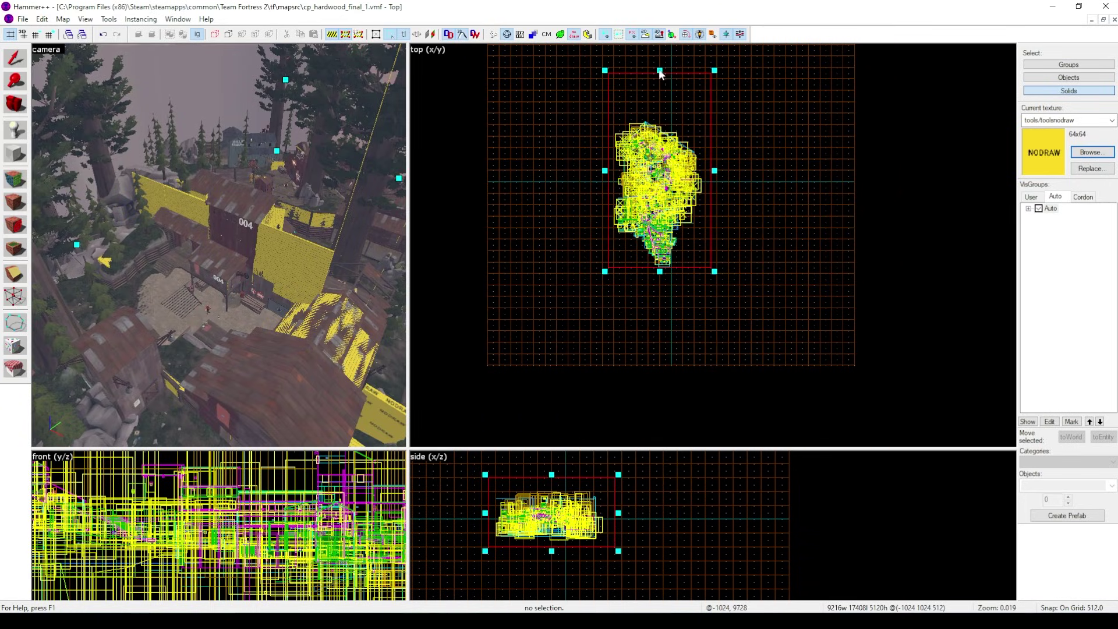
{"action": "left_click_drag", "start_coordinate": [662, 76], "coordinate": [685, 196]}
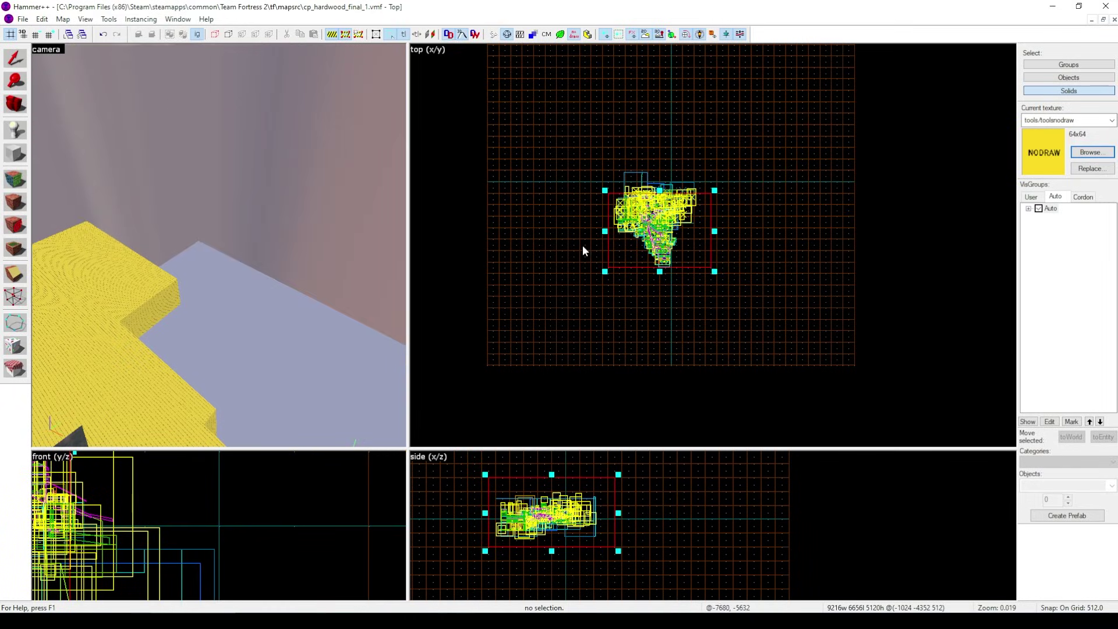
{"action": "scroll", "coordinate": [663, 326], "scroll_direction": "up", "scroll_amount": 3}
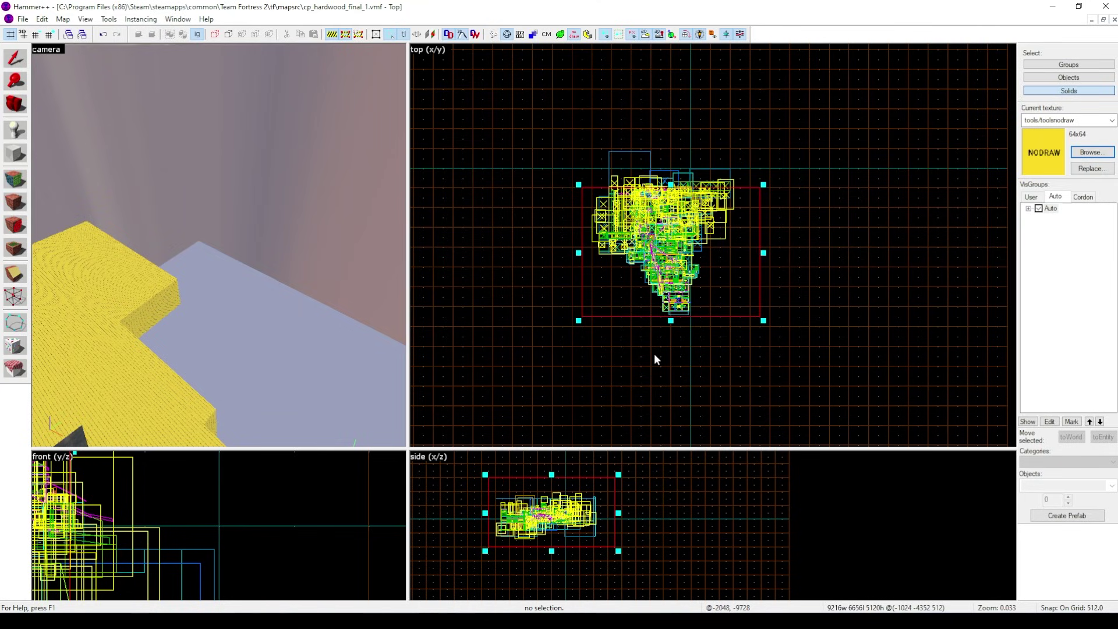
Move the cordon over the map's northern part and shrink it to about 4608 by 3584 units in the top view.
{"action": "left_click_drag", "start_coordinate": [669, 296], "coordinate": [670, 164]}
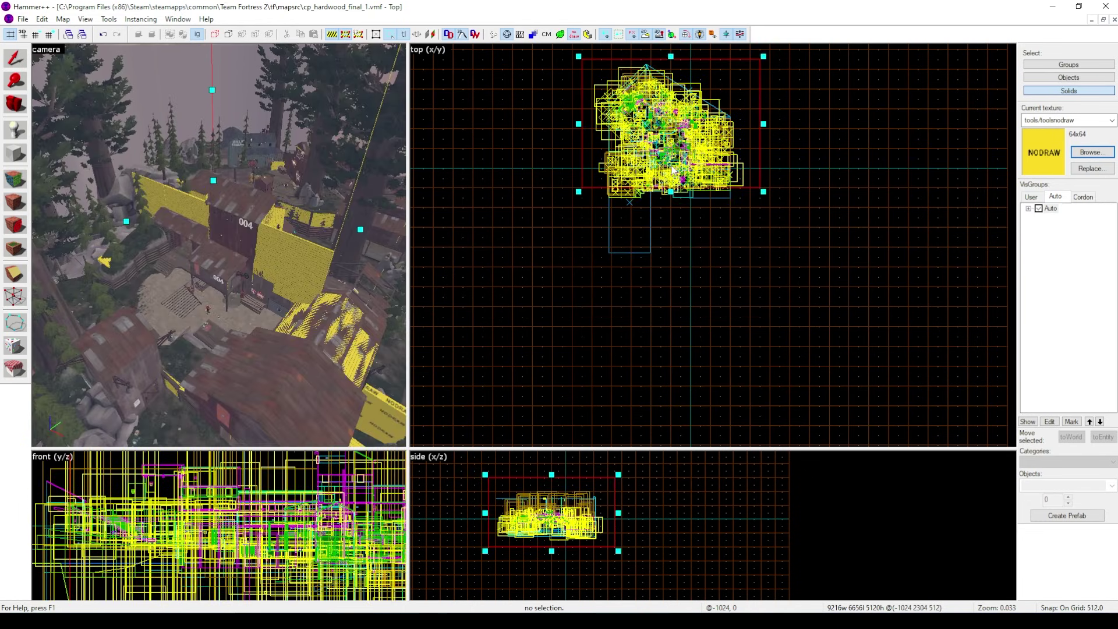
{"action": "scroll", "coordinate": [740, 127], "scroll_direction": "up", "scroll_amount": 1}
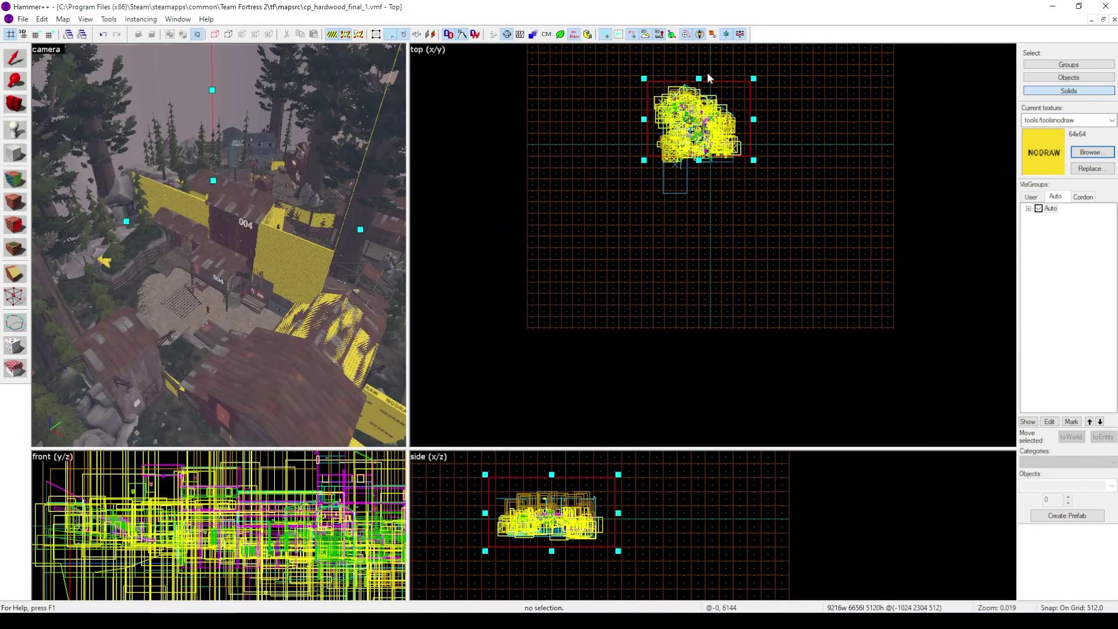
{"action": "scroll", "coordinate": [699, 115], "scroll_direction": "up", "scroll_amount": 4}
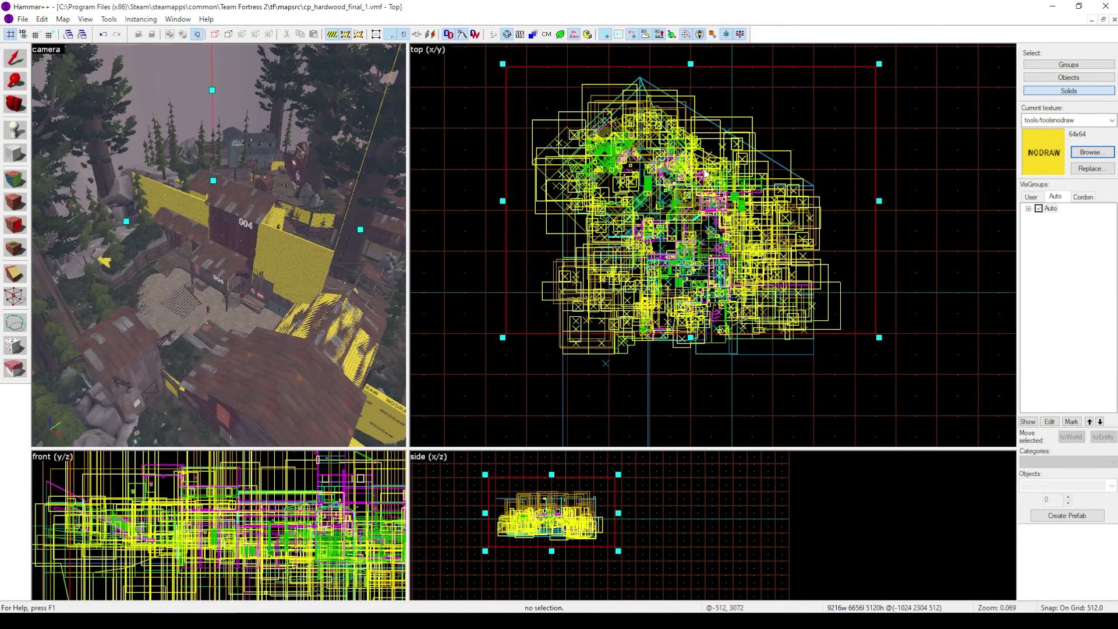
{"action": "scroll", "coordinate": [717, 169], "scroll_direction": "down", "scroll_amount": 1}
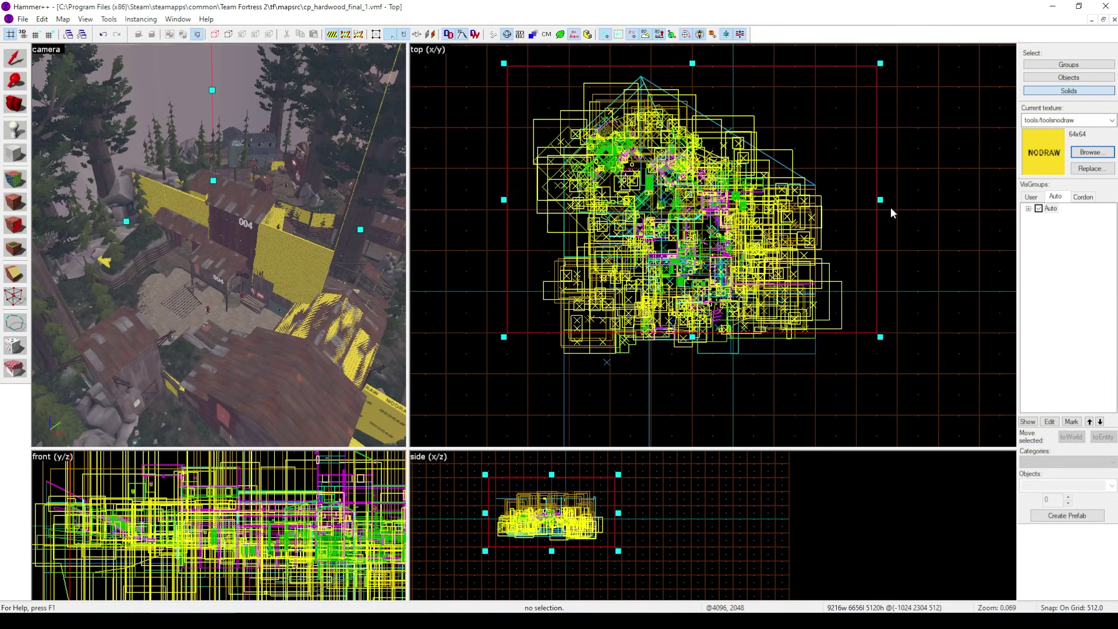
{"action": "left_click_drag", "start_coordinate": [882, 201], "coordinate": [683, 186]}
{"action": "left_click_drag", "start_coordinate": [600, 338], "coordinate": [591, 216]}
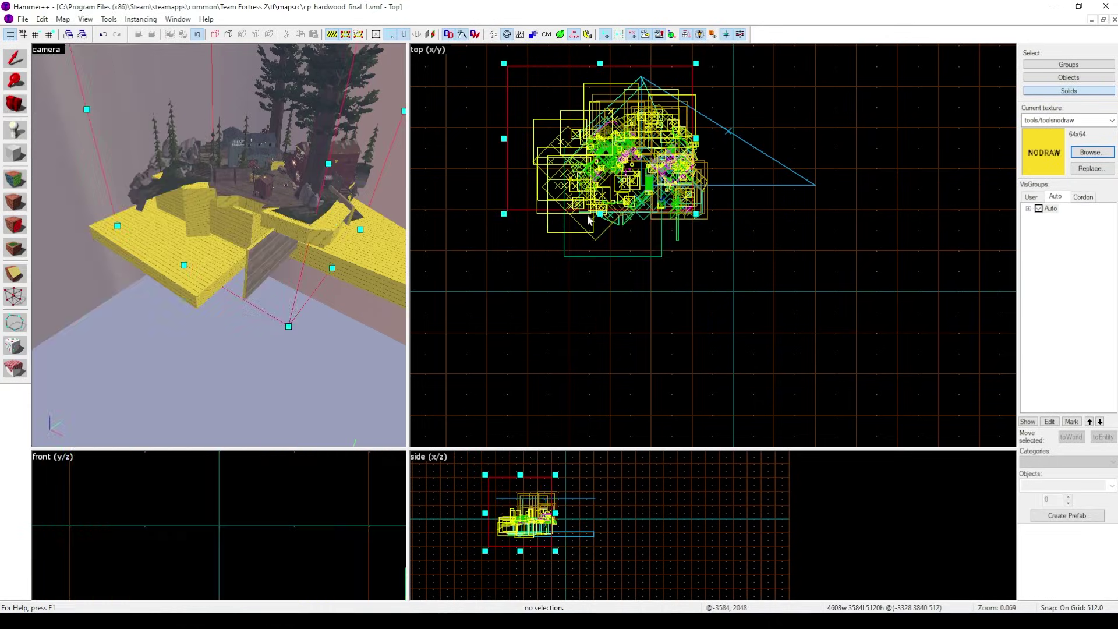
Move the cordon south over the central building and shrink it to about 1024 by 1536 units.
{"action": "left_click_drag", "start_coordinate": [594, 137], "coordinate": [590, 255]}
{"action": "left_click_drag", "start_coordinate": [507, 207], "coordinate": [587, 210]}
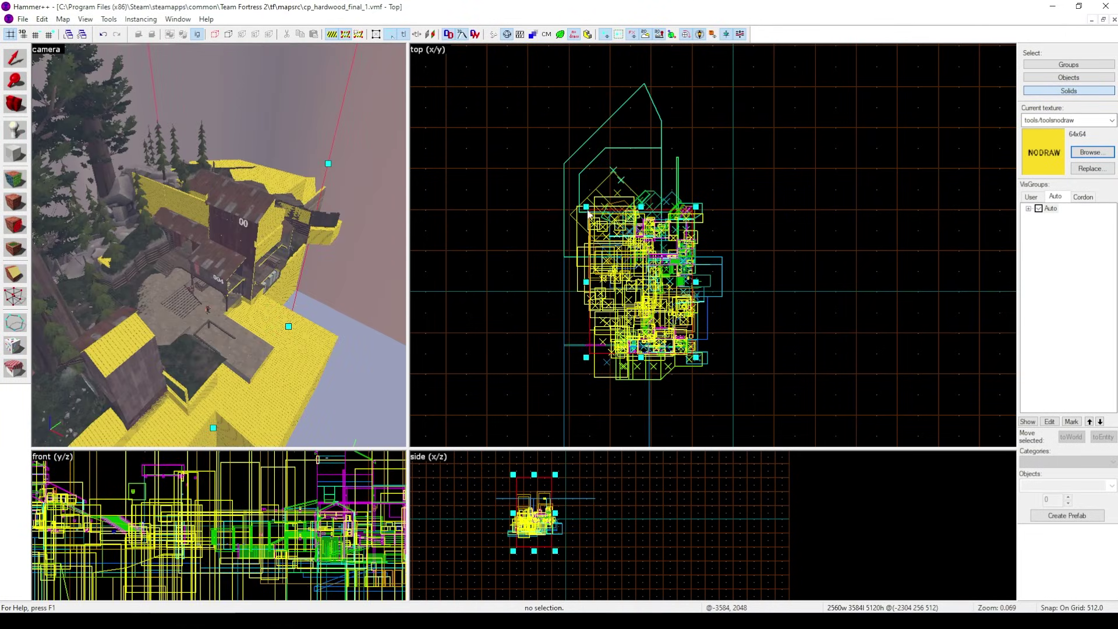
{"action": "left_click_drag", "start_coordinate": [641, 357], "coordinate": [644, 298]}
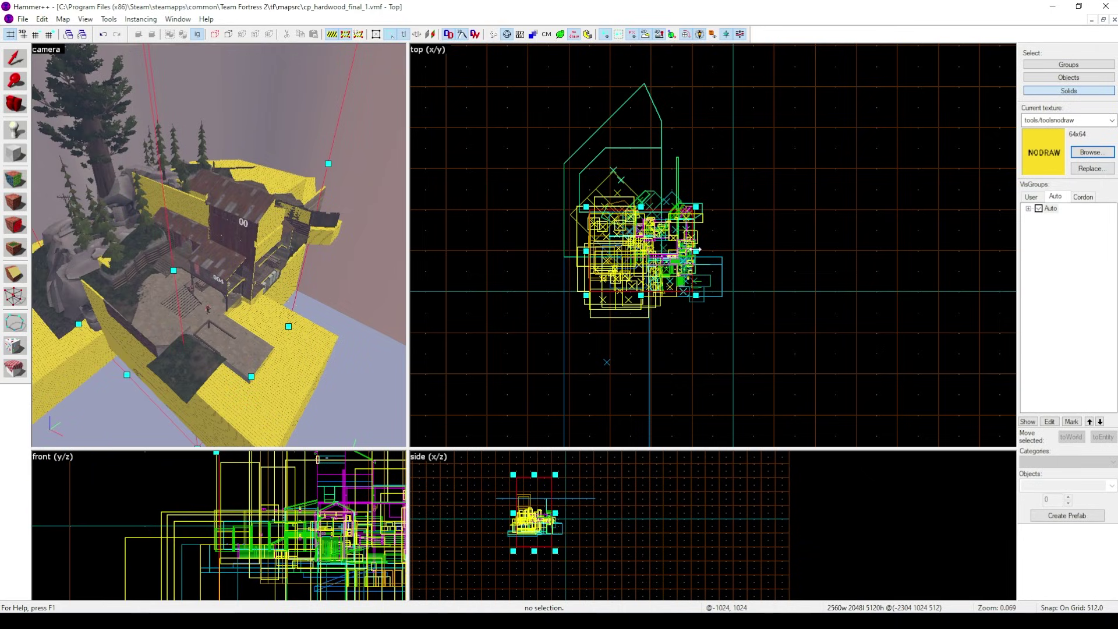
{"action": "mouse_move", "coordinate": [695, 250]}
{"action": "left_mouse_down"}
{"action": "mouse_move", "coordinate": [648, 253]}
{"action": "mouse_move", "coordinate": [697, 253]}
{"action": "left_mouse_up"}
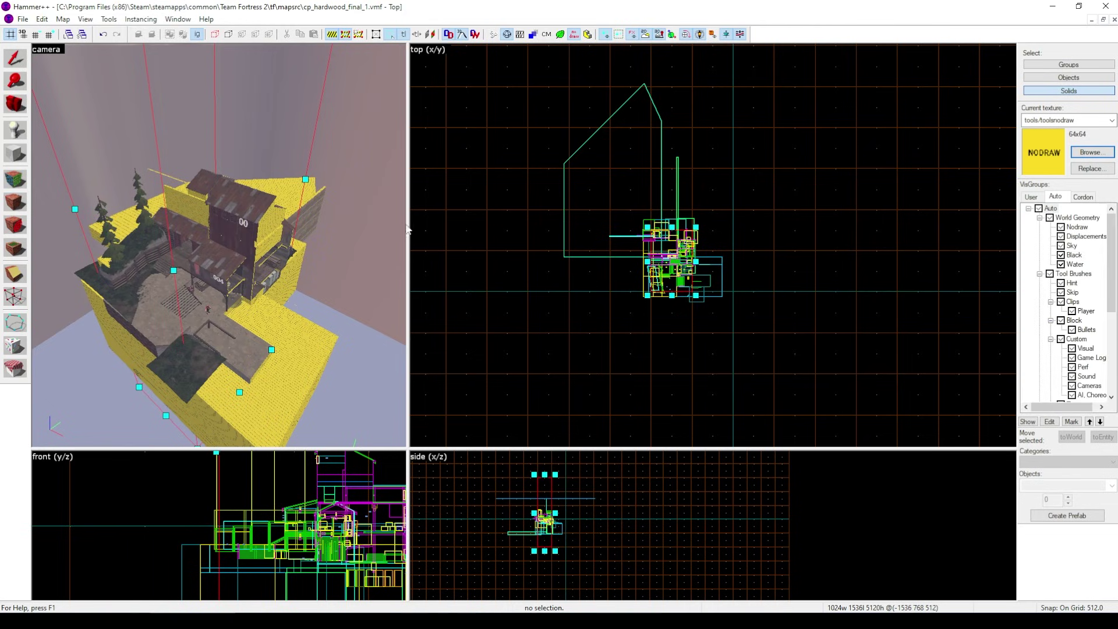
Enlarge the 3D view, inspect the isolated 004 building, and look through the automatic visgroups.
{"action": "left_click_drag", "start_coordinate": [408, 232], "coordinate": [779, 250]}
{"action": "key", "text": "w"}
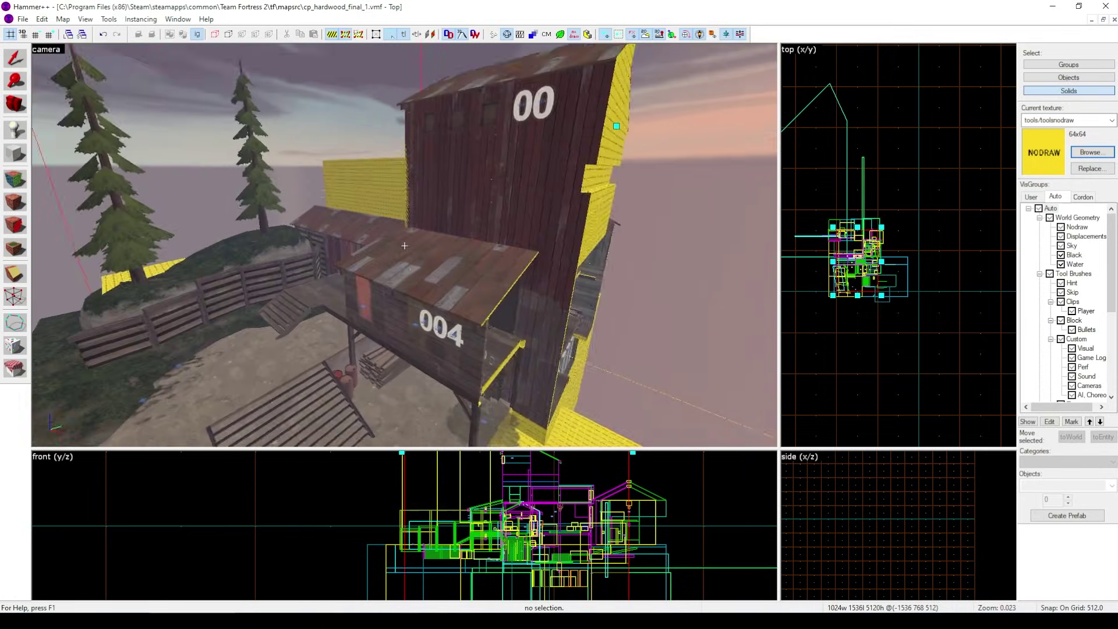
{"action": "key", "text": "w"}
{"action": "key", "text": "z"}
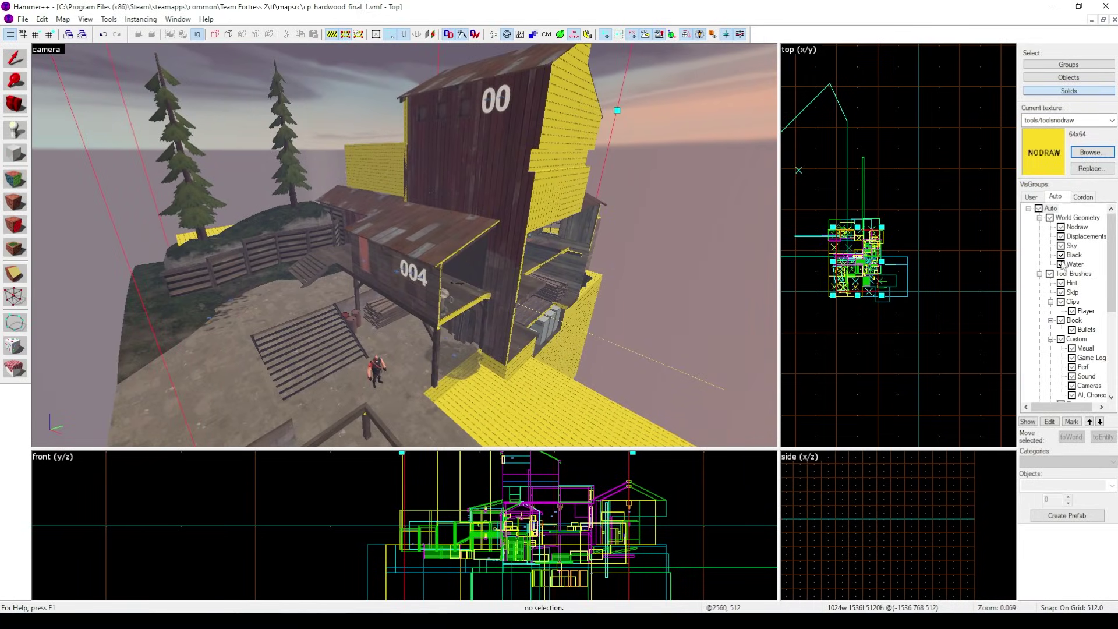
{"action": "scroll", "coordinate": [1071, 303], "scroll_direction": "down", "scroll_amount": 6}
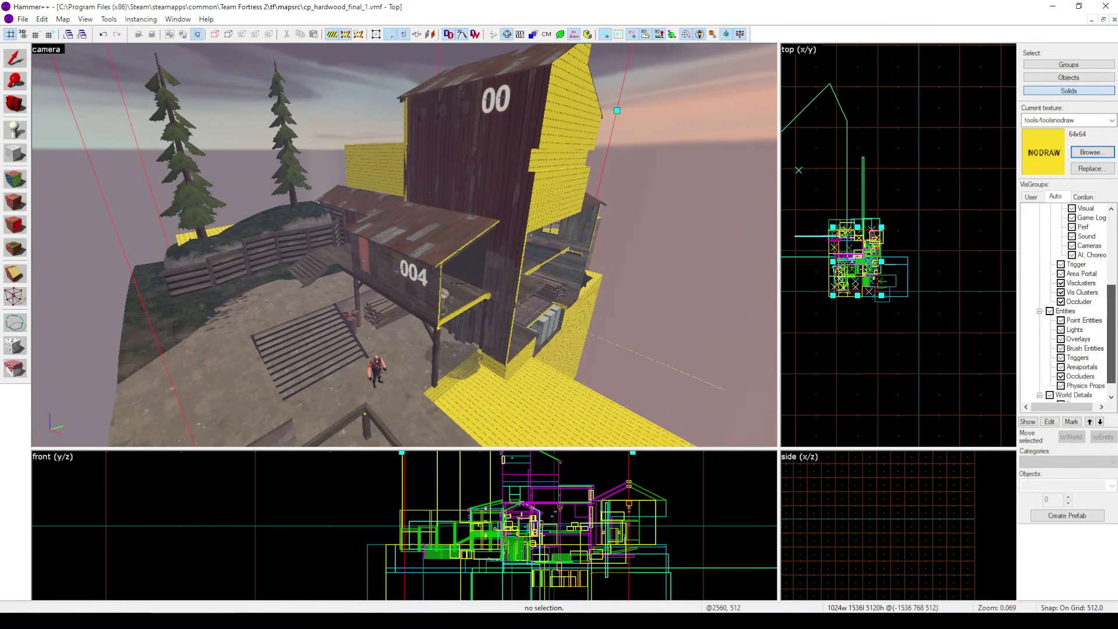
{"action": "scroll", "coordinate": [1112, 223], "scroll_direction": "up", "scroll_amount": 6}
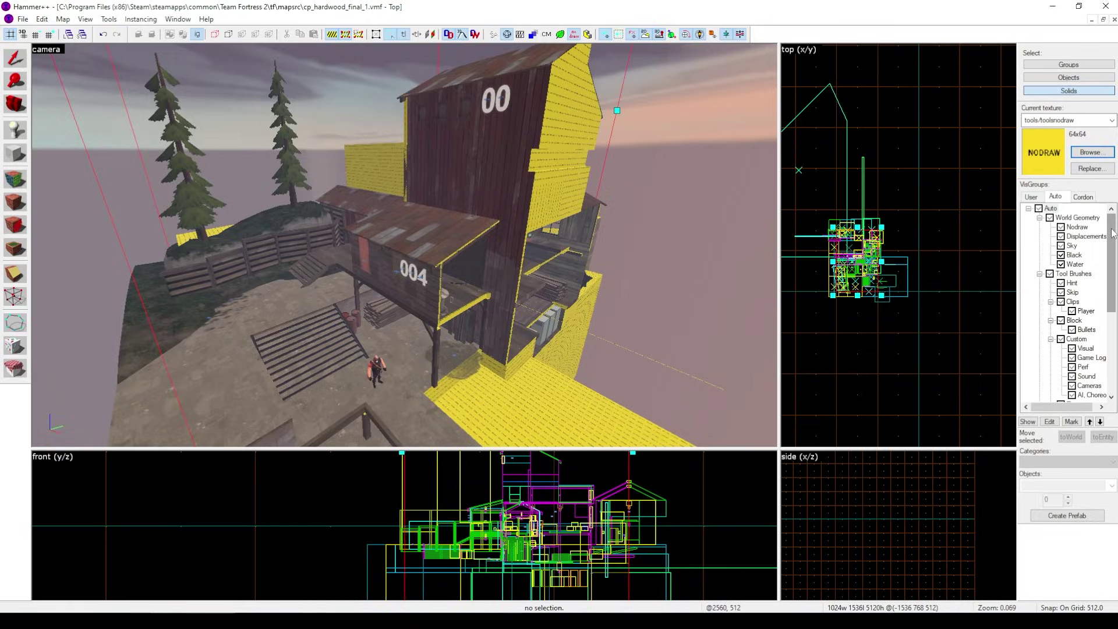
Hide all automatic visgroups except Lights and look around the isolated light entities in the 3D view.
{"action": "left_click", "coordinate": [1039, 208]}
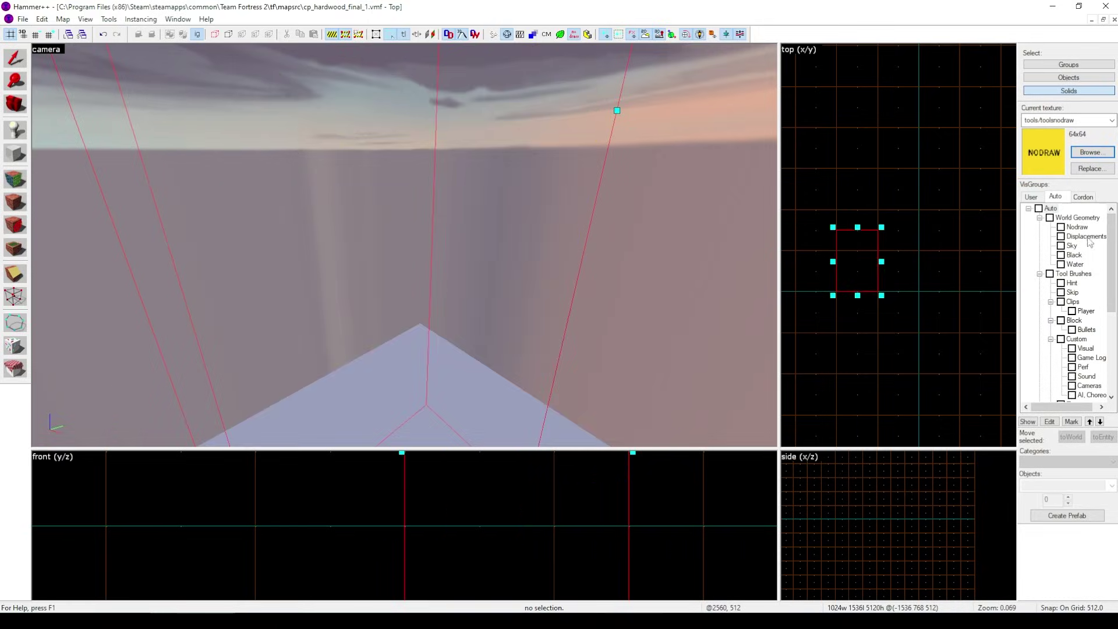
{"action": "scroll", "coordinate": [1067, 349], "scroll_direction": "down", "scroll_amount": 6}
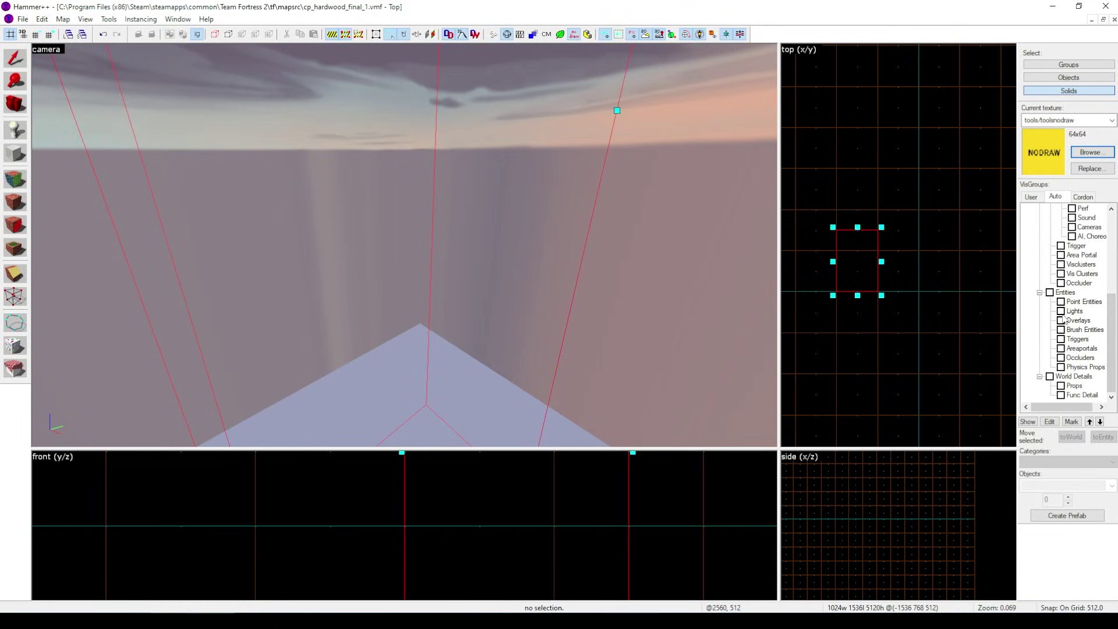
{"action": "key", "text": "z"}
{"action": "key", "text": "w"}
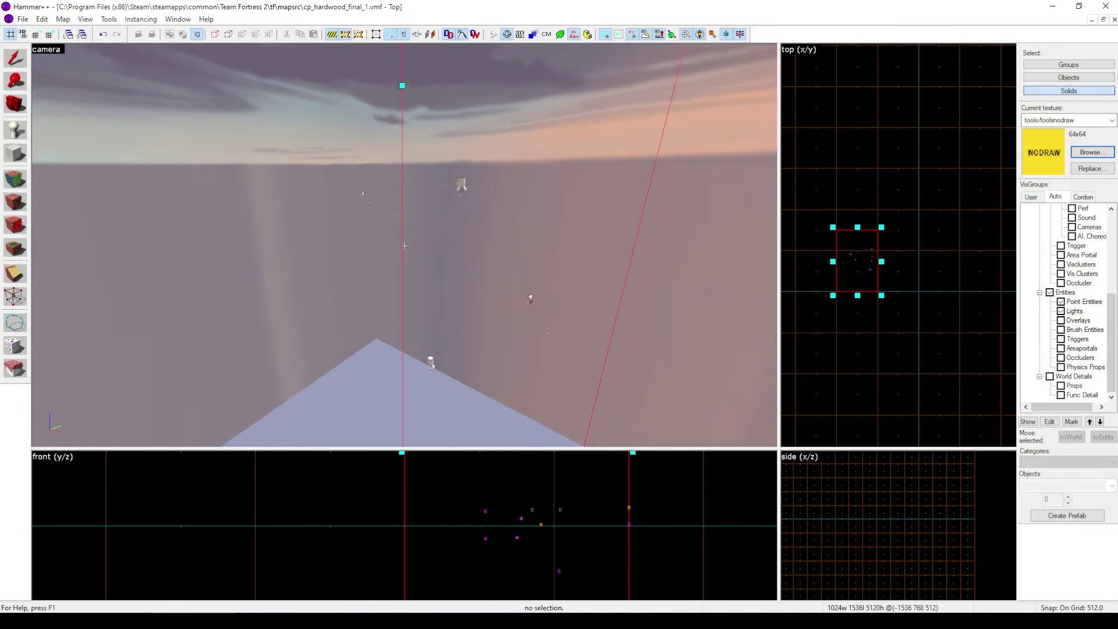
{"action": "key", "text": "a"}
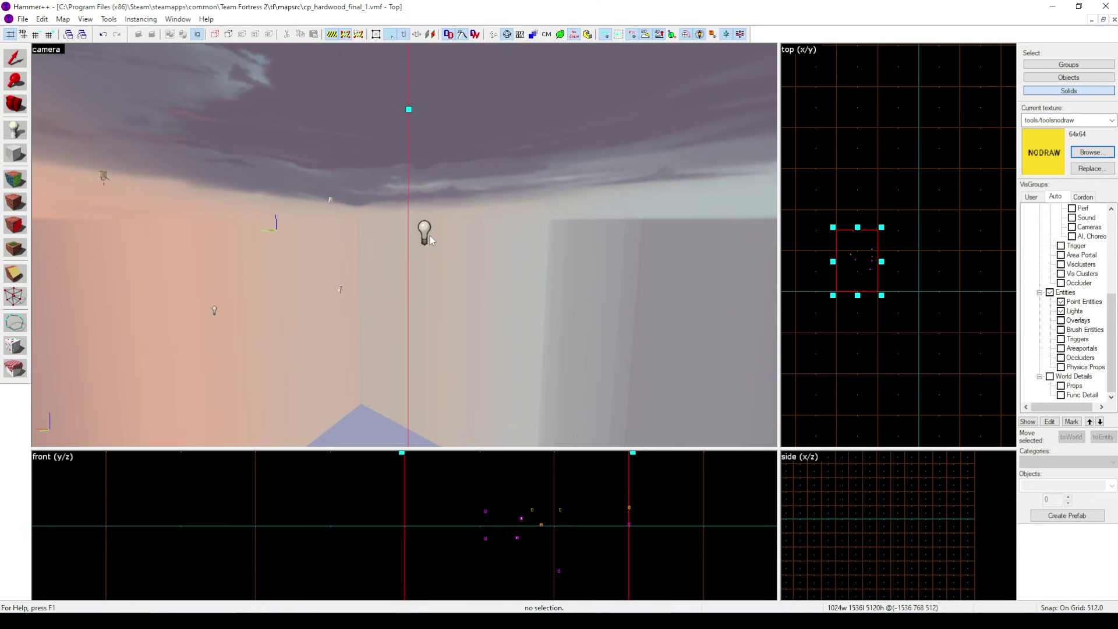
Show all automatic visgroups again and examine the light beside the bulb above the shed's shelves.
{"action": "left_click_drag", "start_coordinate": [1113, 322], "coordinate": [1110, 236]}
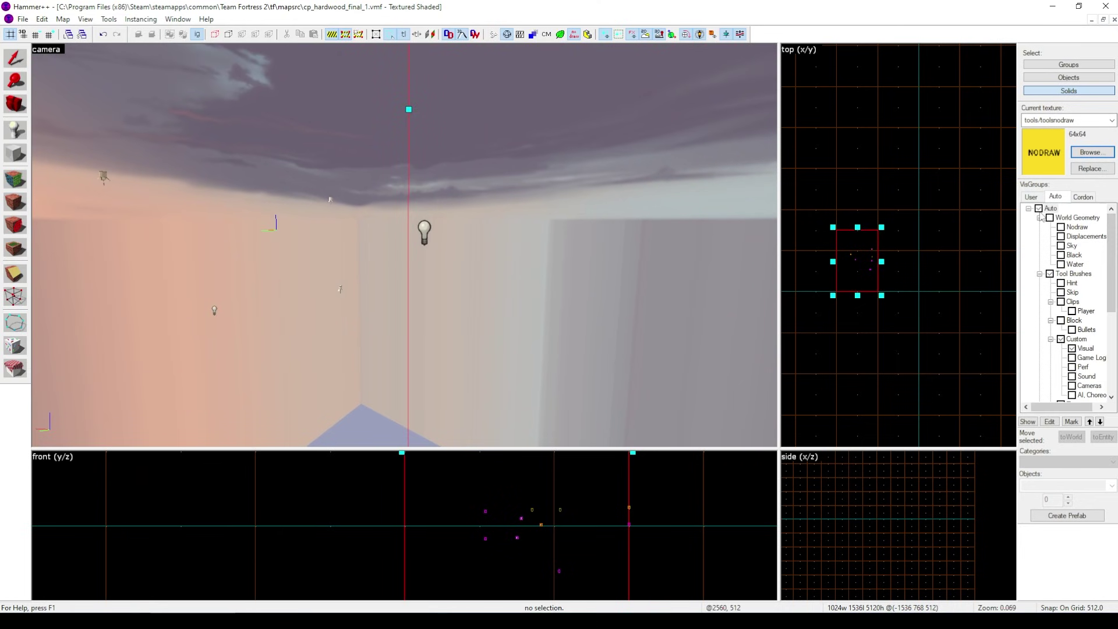
{"action": "left_click", "coordinate": [1039, 209]}
{"action": "key", "text": "z"}
{"action": "key", "text": "w"}
{"action": "key", "text": "d"}
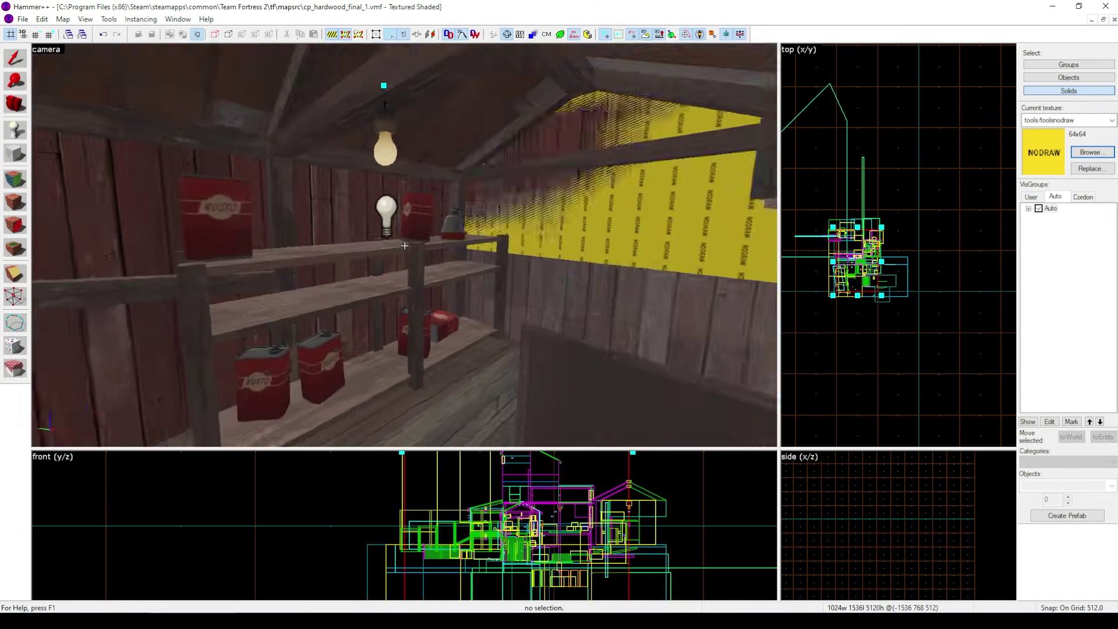
{"action": "key", "text": "z"}
Isolate the Lights visgroup once more, view the lights from farther back, and restore all automatic visgroups.
{"action": "left_click", "coordinate": [1038, 208]}
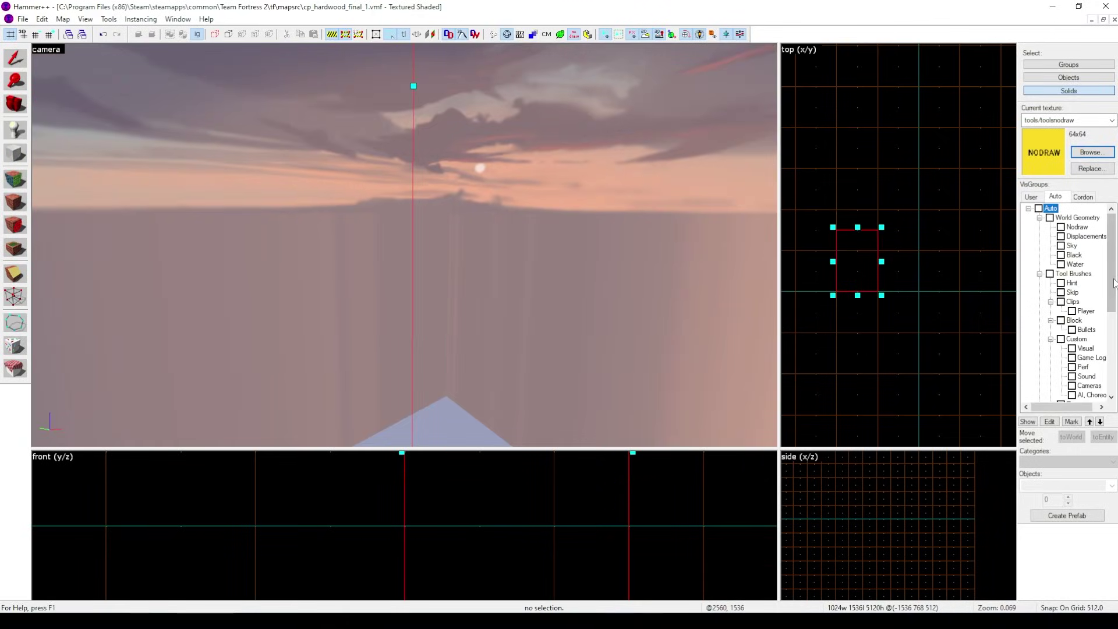
{"action": "left_click_drag", "start_coordinate": [1113, 284], "coordinate": [1112, 359]}
{"action": "left_click", "coordinate": [1061, 320]}
{"action": "key", "text": "z"}
{"action": "key", "text": "s"}
{"action": "key", "text": "z"}
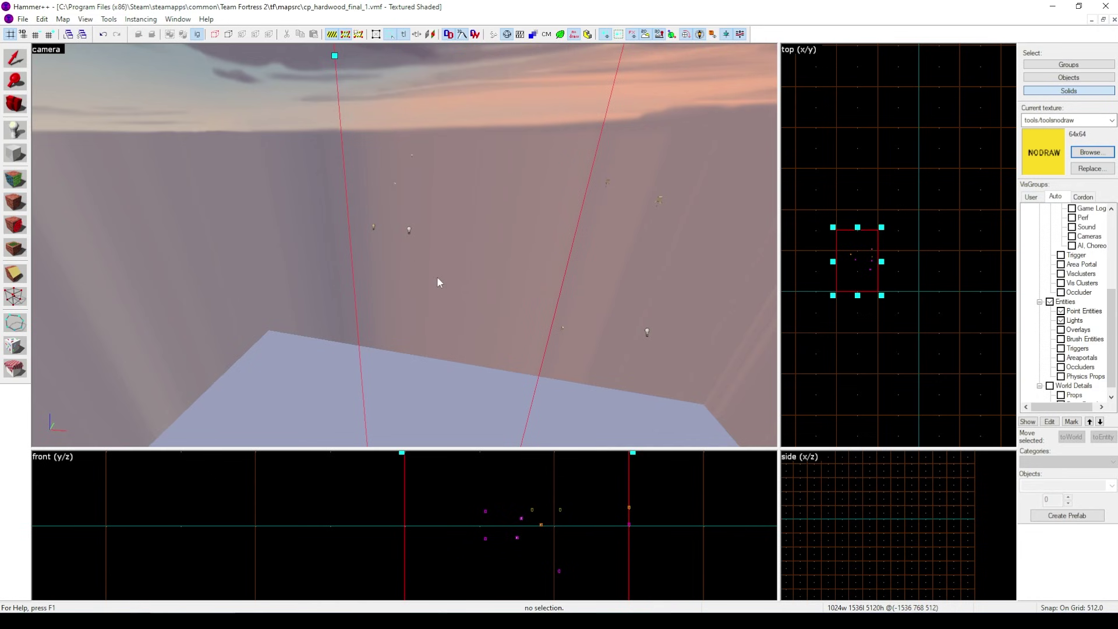
{"action": "scroll", "coordinate": [1103, 289], "scroll_direction": "up", "scroll_amount": 5}
{"action": "left_click", "coordinate": [1038, 208]}
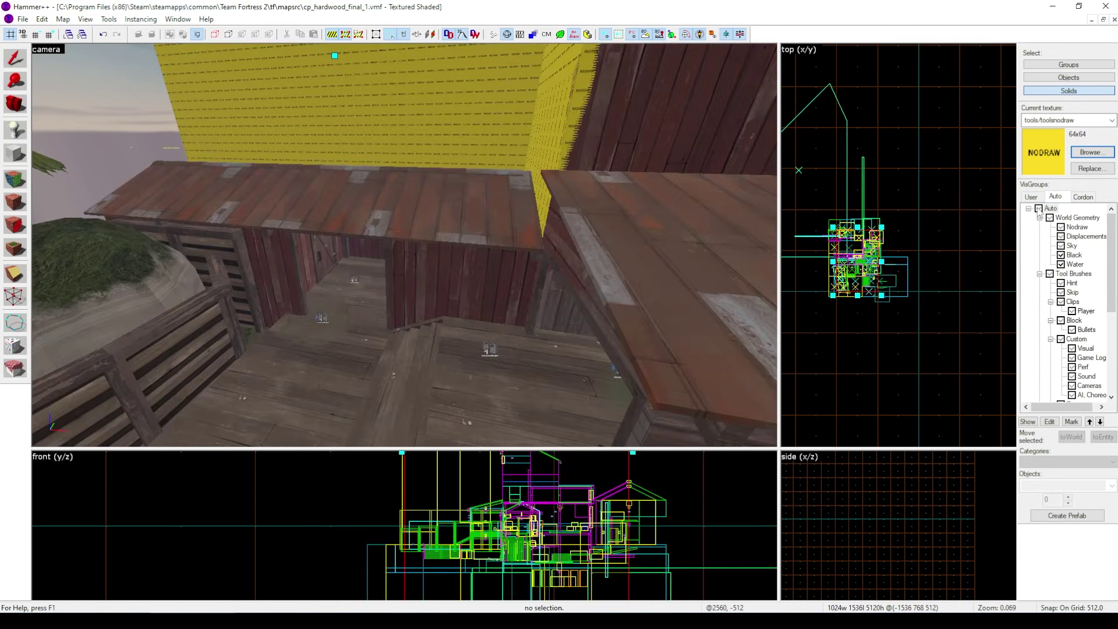
Limit the visible objects to World Geometry, with the Displacements and Tool Brushes visgroups hidden.
{"action": "left_click", "coordinate": [1039, 208]}
{"action": "left_click", "coordinate": [1049, 218]}
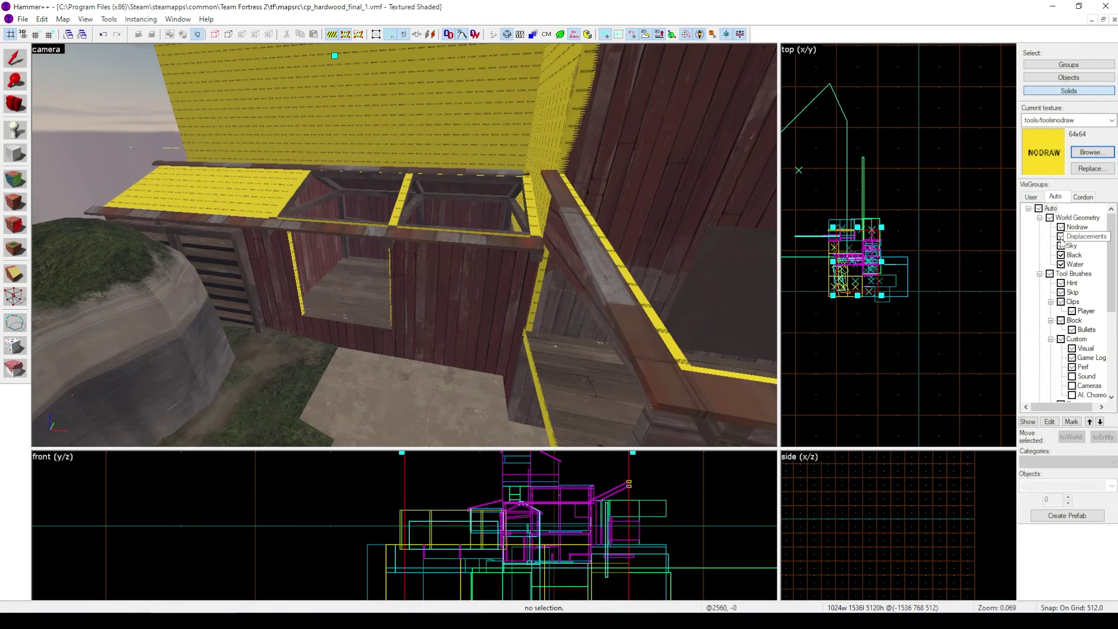
{"action": "left_click", "coordinate": [1060, 237]}
{"action": "left_click", "coordinate": [1049, 274]}
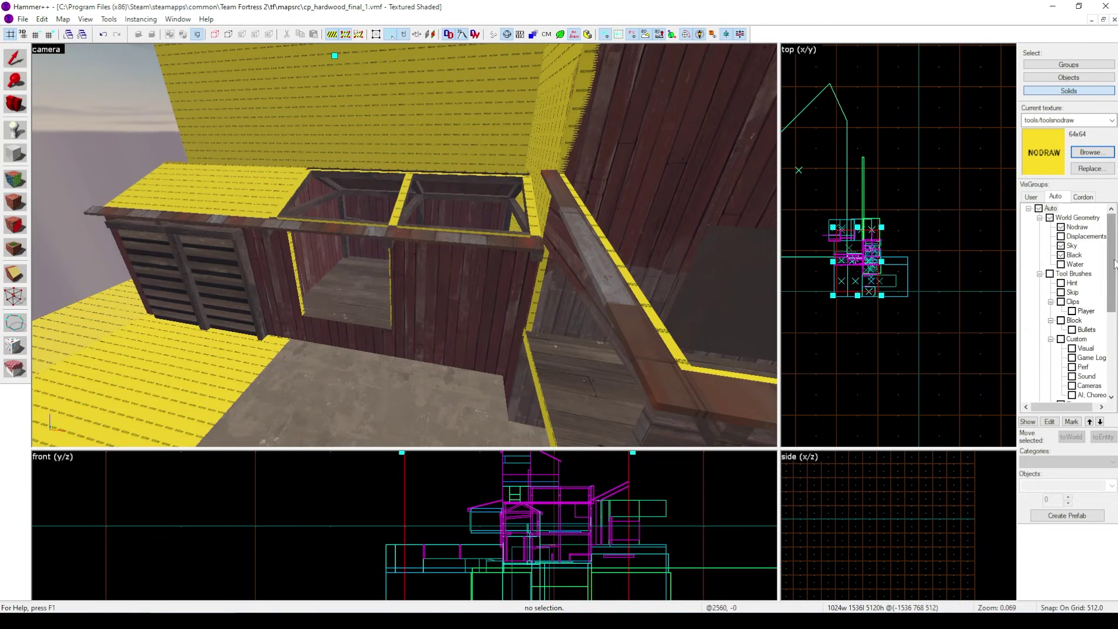
Show the Lights visgroup together with the world geometry and look around the building from several angles.
{"action": "left_click_drag", "start_coordinate": [1111, 273], "coordinate": [1111, 348]}
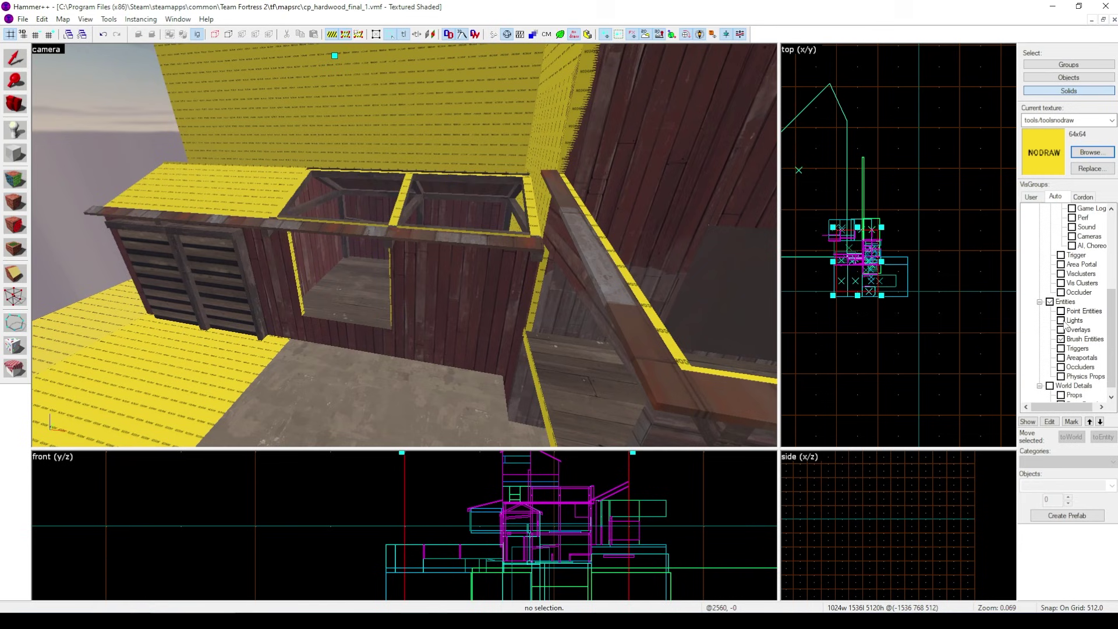
{"action": "left_click", "coordinate": [1061, 320]}
{"action": "key", "text": "z"}
{"action": "key", "text": "s"}
{"action": "key", "text": "a"}
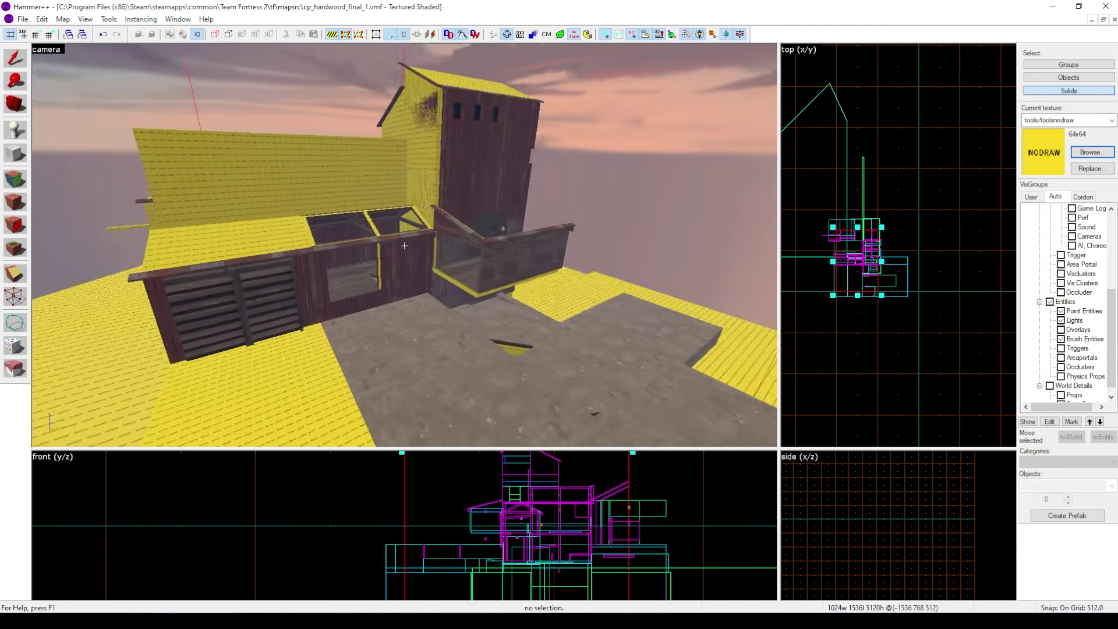
{"action": "key", "text": "a"}
{"action": "key", "text": "d"}
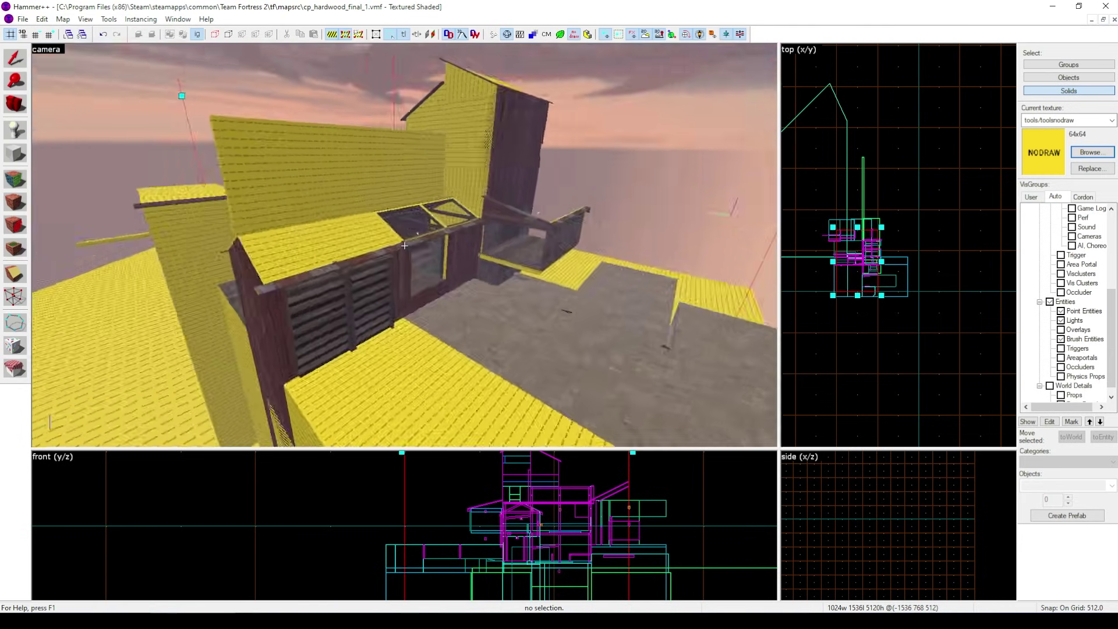
{"action": "key", "text": "d"}
{"action": "key", "text": "z"}
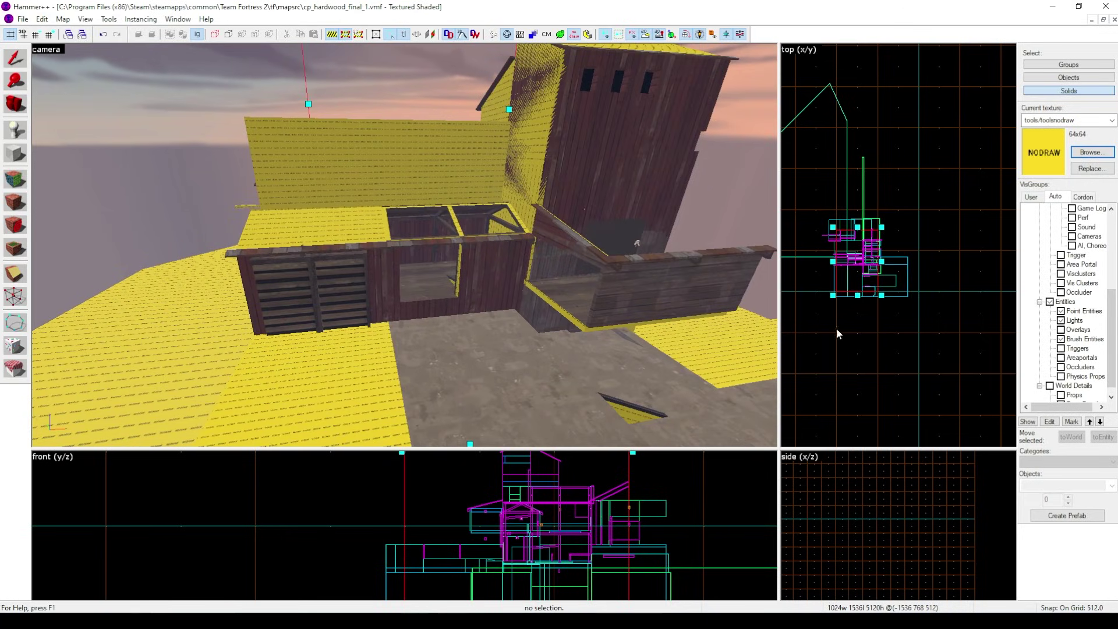
View the stripped-down building from farther away and turn on the Tool Brushes visgroup.
{"action": "left_click_drag", "start_coordinate": [1110, 334], "coordinate": [1111, 253]}
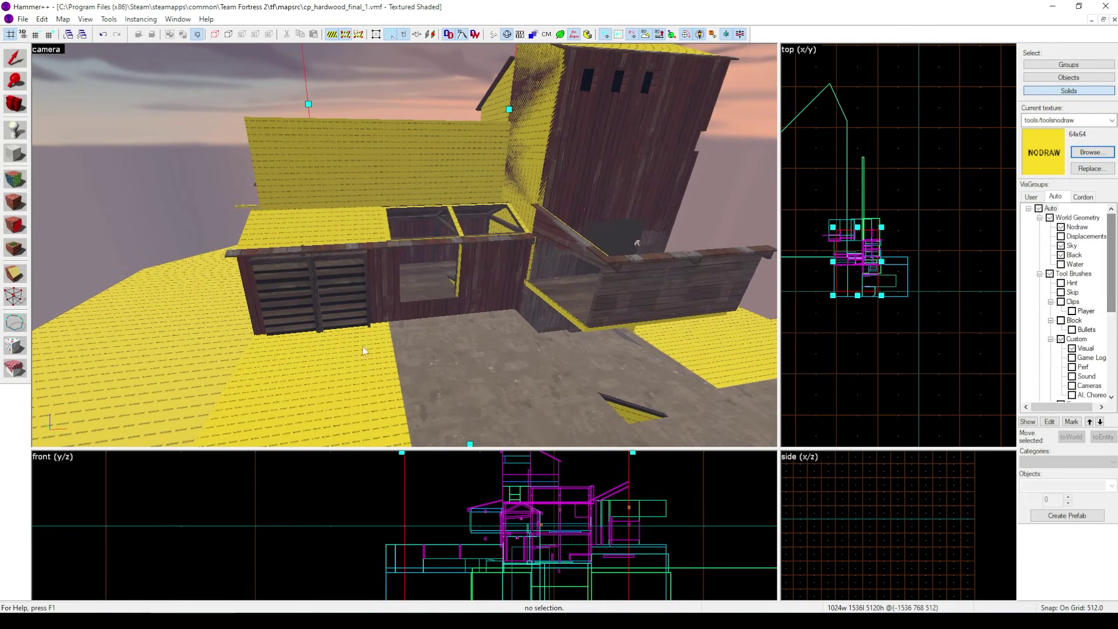
{"action": "key", "text": "z"}
{"action": "key", "text": "d"}
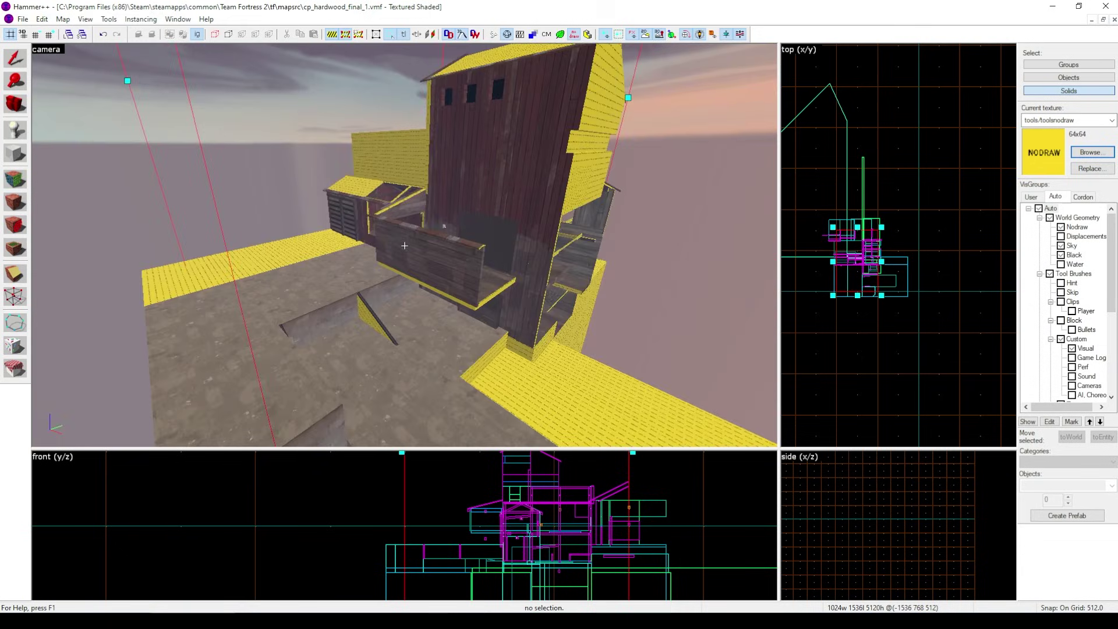
{"action": "key", "text": "s"}
{"action": "key", "text": "z"}
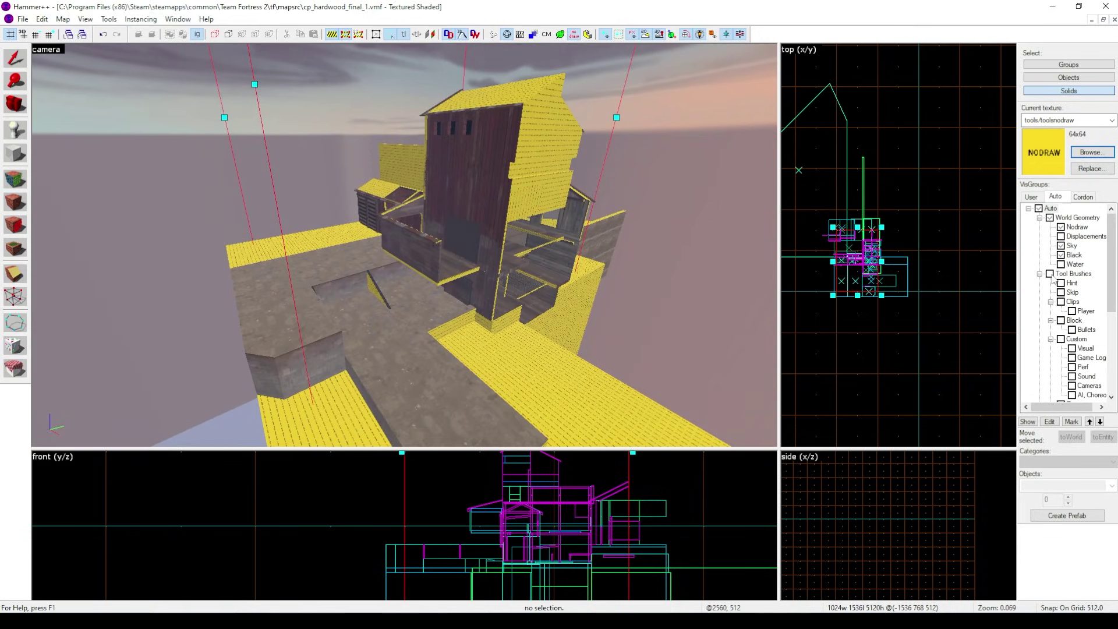
{"action": "left_click", "coordinate": [1050, 275]}
Inspect the tool brushes surrounding the building and hide them from the views with the tool brush visibility toggle.
{"action": "left_click", "coordinate": [713, 36]}
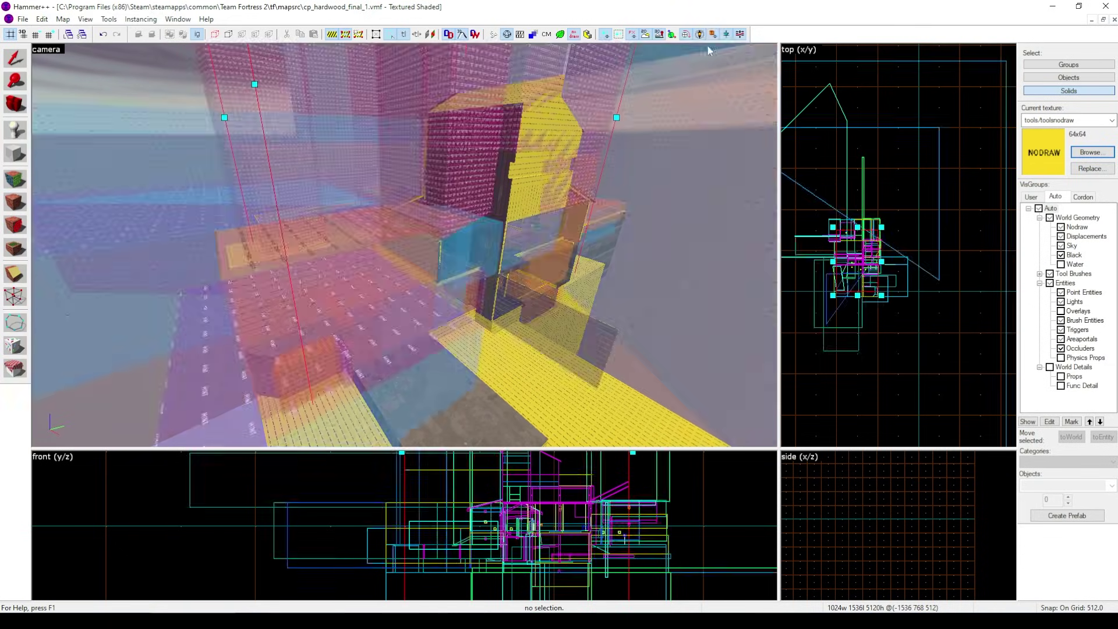
{"action": "key", "text": "z"}
{"action": "key", "text": "a"}
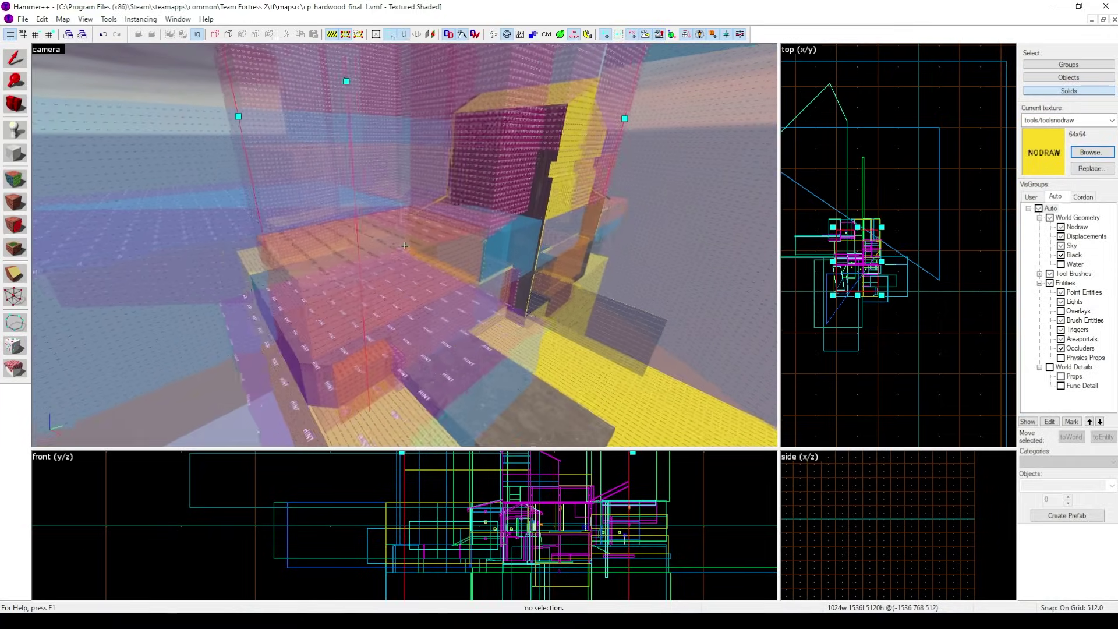
{"action": "key", "text": "z"}
{"action": "left_click", "coordinate": [713, 35]}
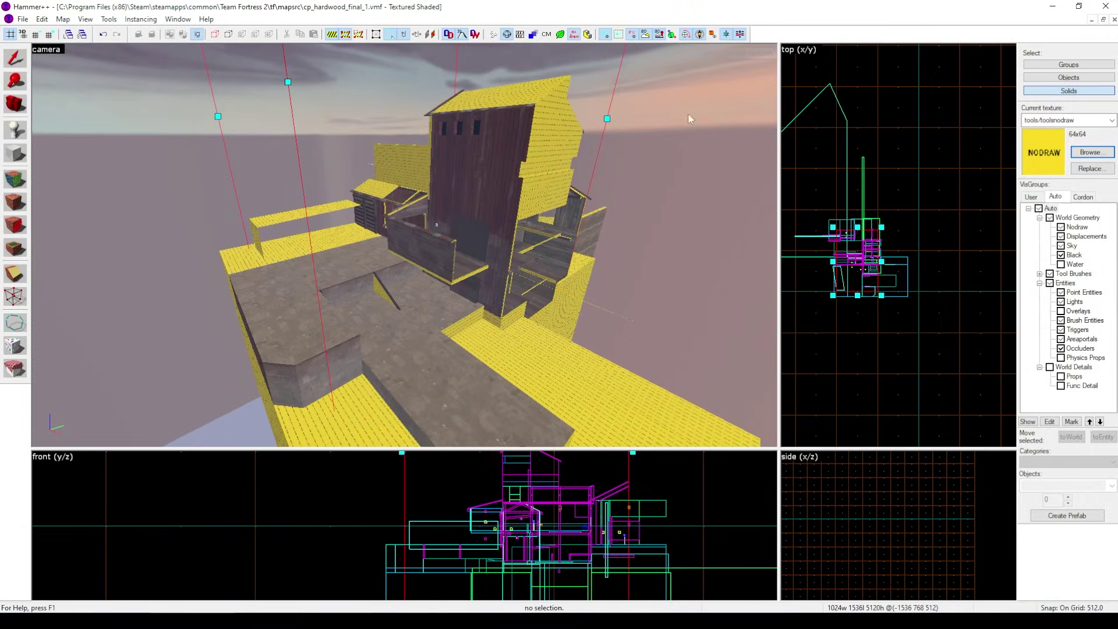
Show the Props visgroup under World Details and view the props around the building up close.
{"action": "left_click", "coordinate": [1060, 376]}
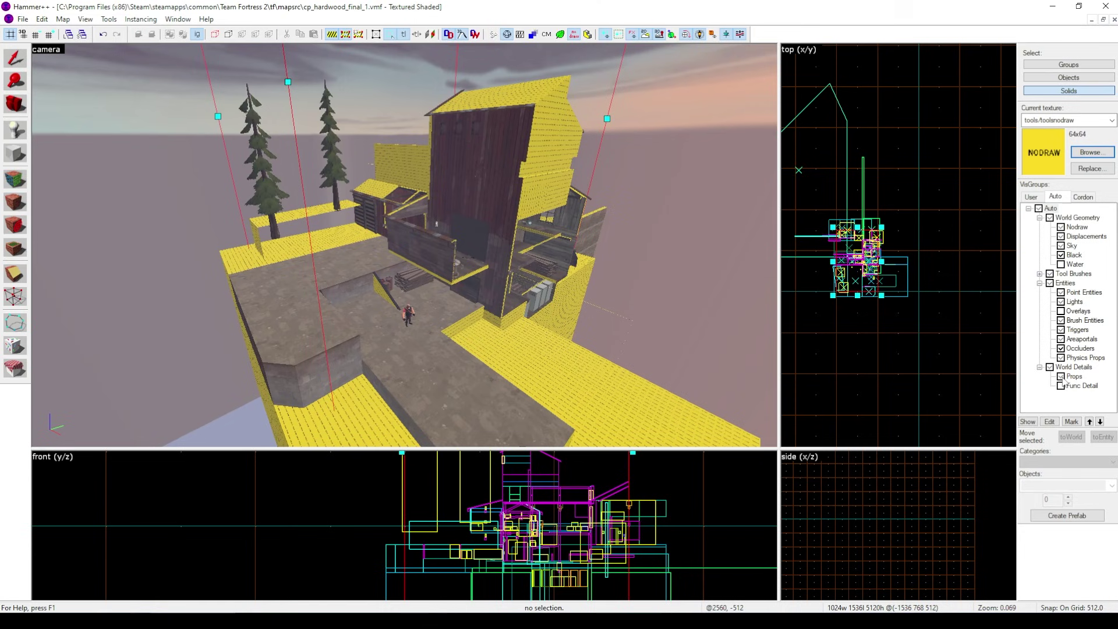
{"action": "key", "text": "z"}
{"action": "key", "text": "w"}
{"action": "key", "text": "a"}
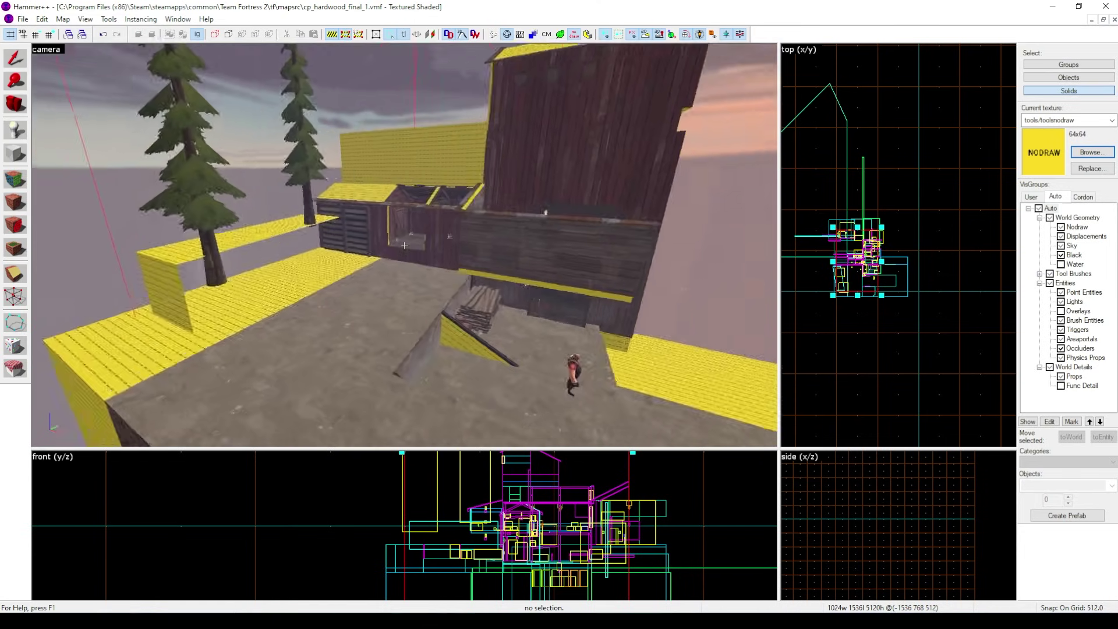
Show the Func Detail visgroup under World Details and view the detail brushes on the building's exterior.
{"action": "key", "text": "s"}
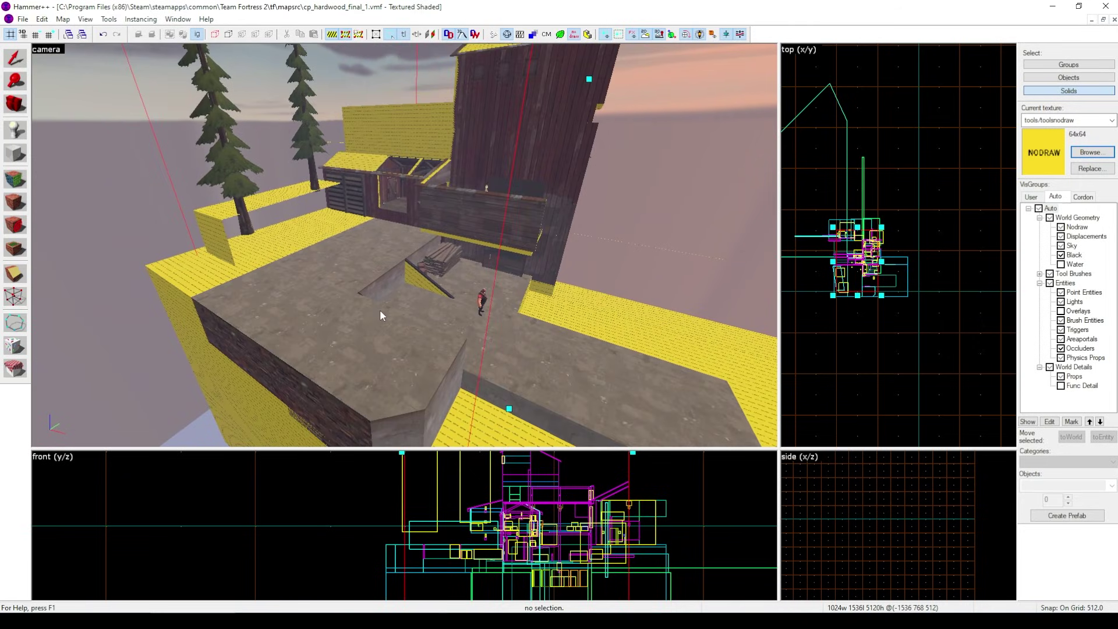
{"action": "key", "text": "z"}
{"action": "key", "text": "w"}
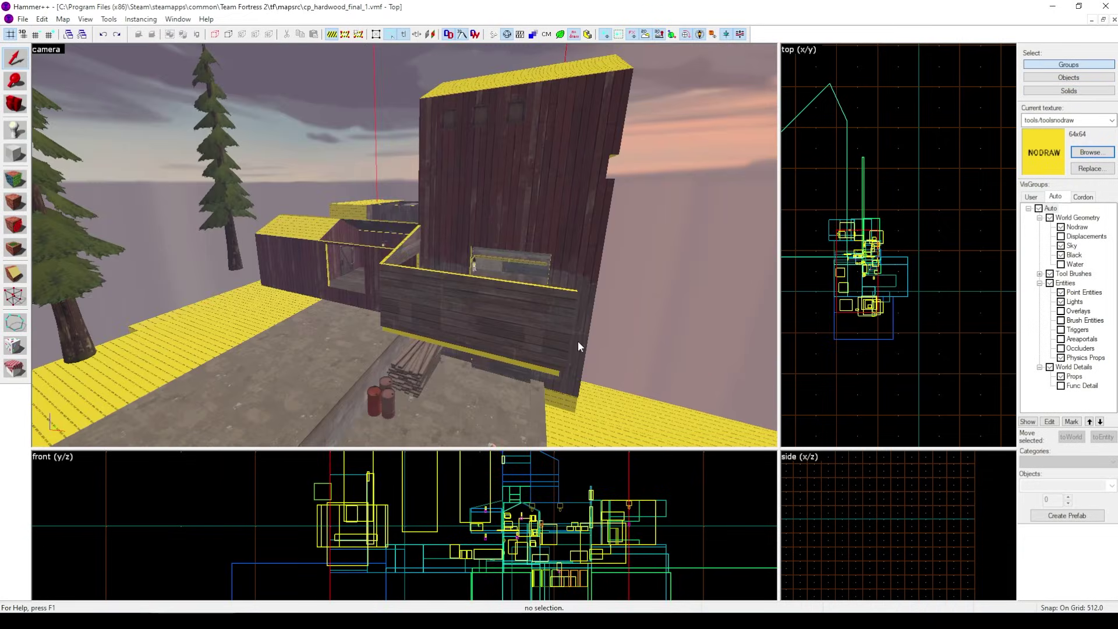
{"action": "left_click", "coordinate": [1061, 386]}
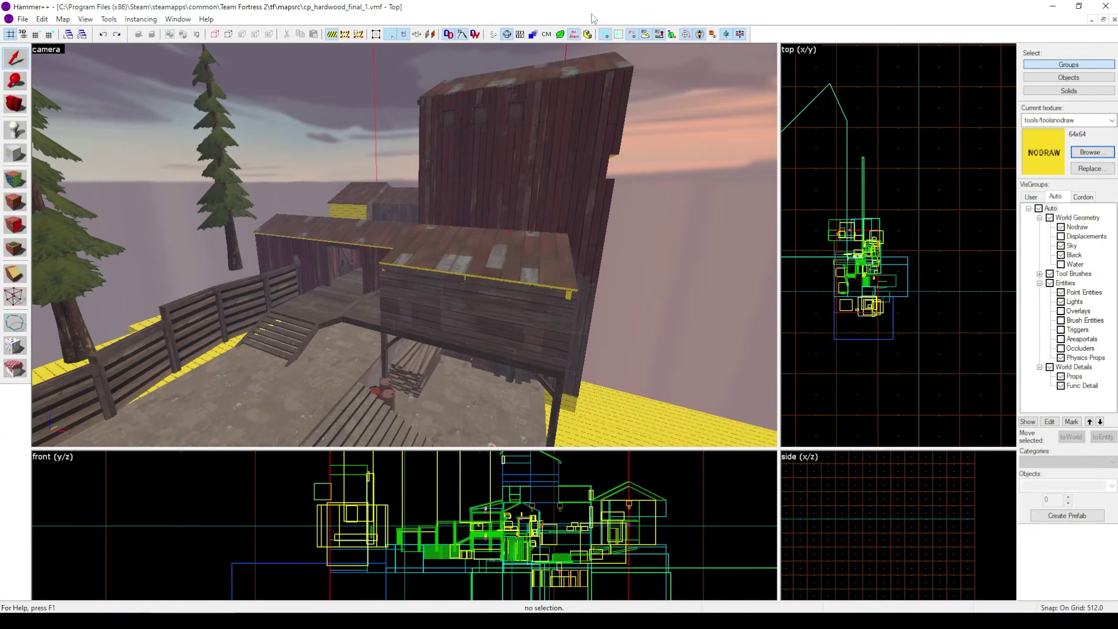
{"action": "key", "text": "z"}
{"action": "key", "text": "w"}
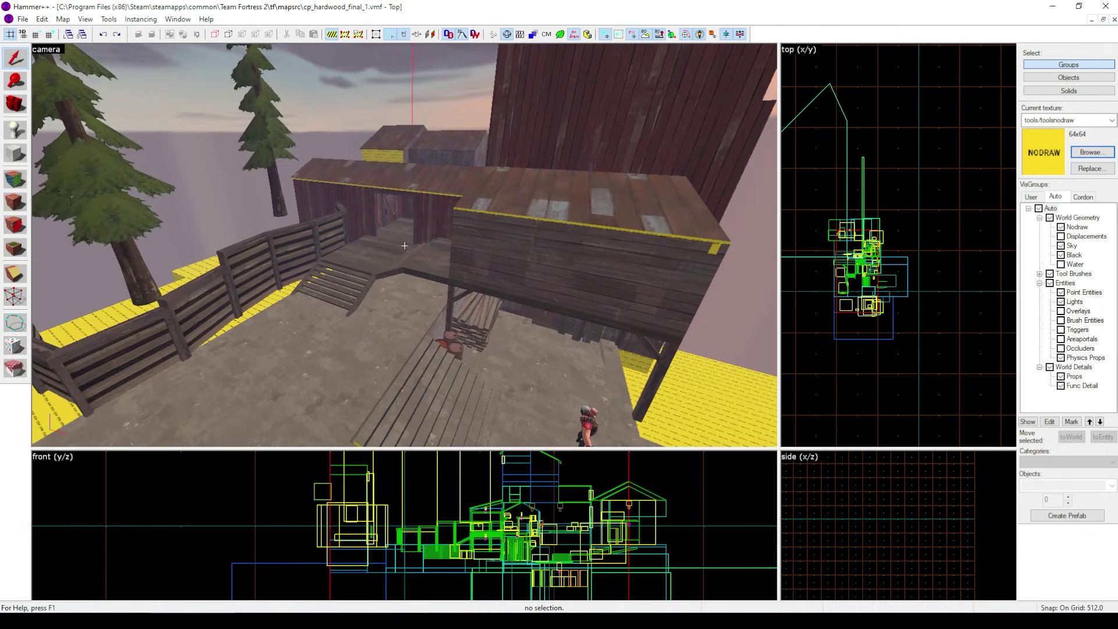
{"action": "key", "text": "s"}
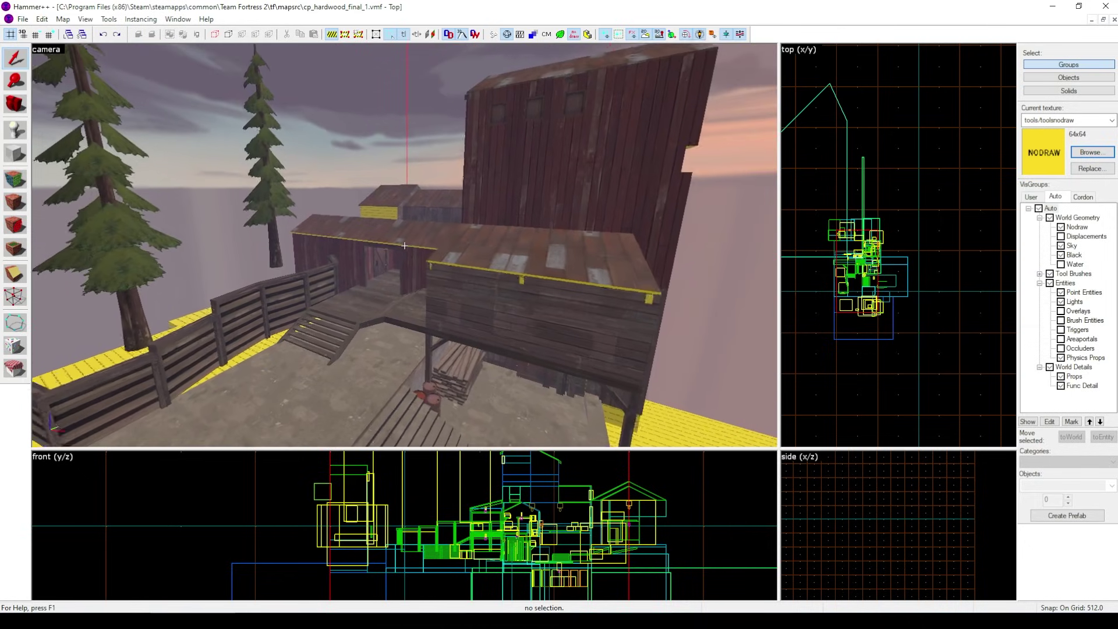
{"action": "key", "text": "z"}
Show all automatic visgroups except Func Detail and check the map with the cordon switched off and back on.
{"action": "left_click", "coordinate": [1038, 208]}
{"action": "left_click", "coordinate": [1038, 208]}
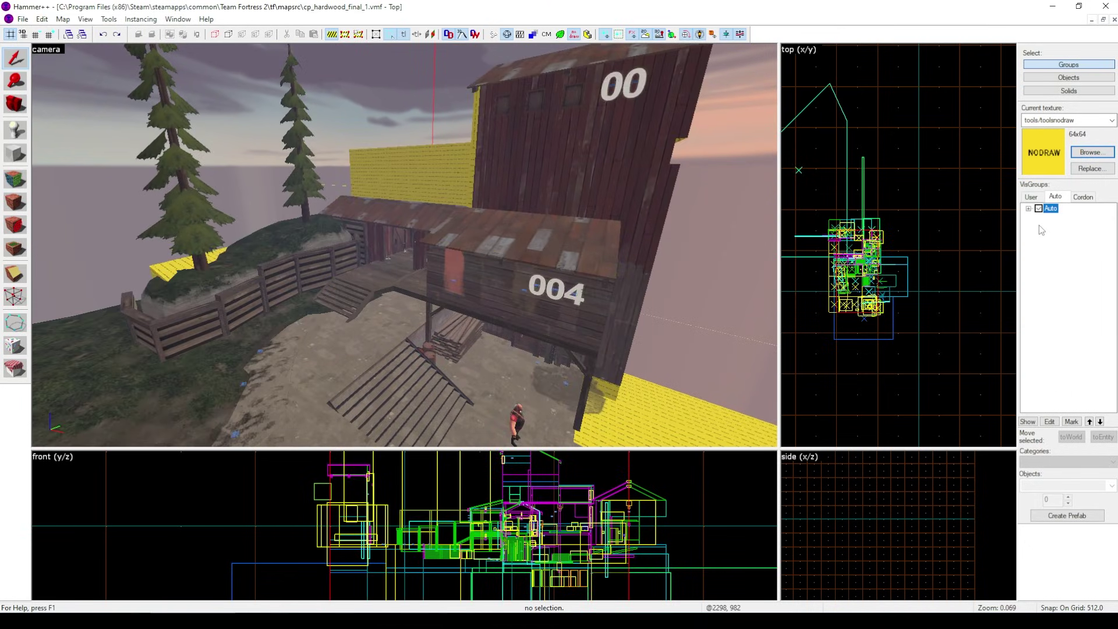
{"action": "left_click", "coordinate": [1059, 385]}
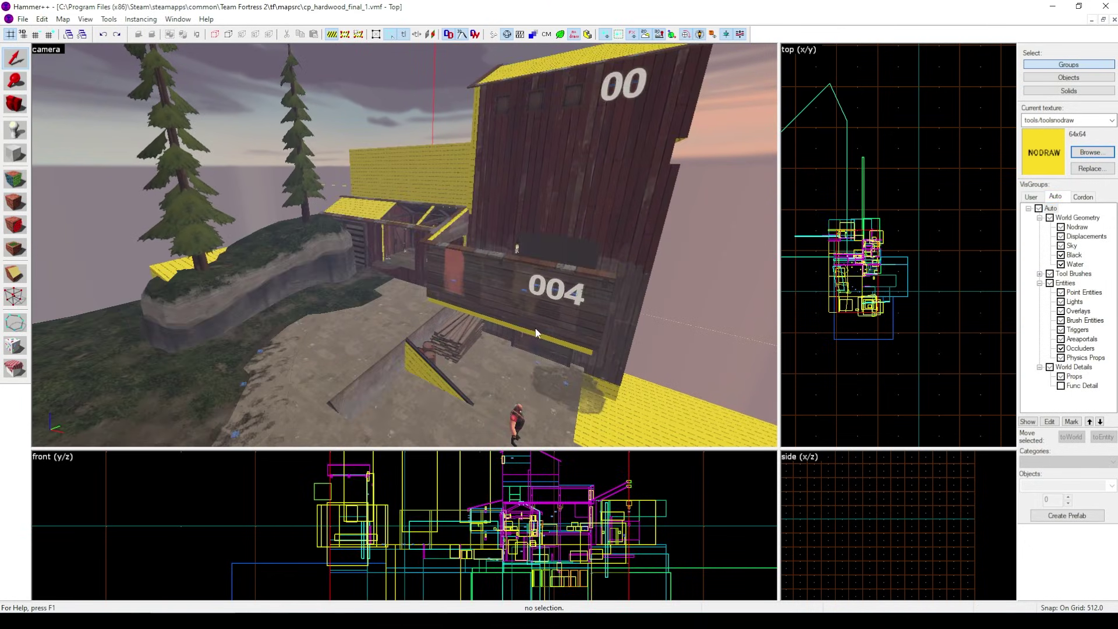
{"action": "left_click", "coordinate": [334, 38]}
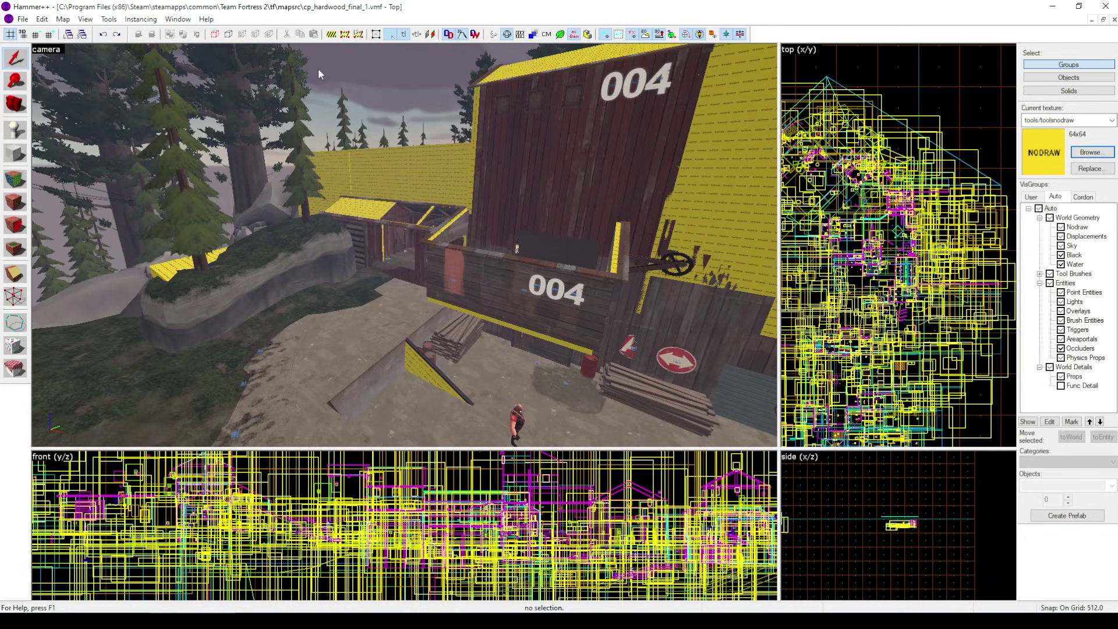
{"action": "left_click", "coordinate": [330, 35]}
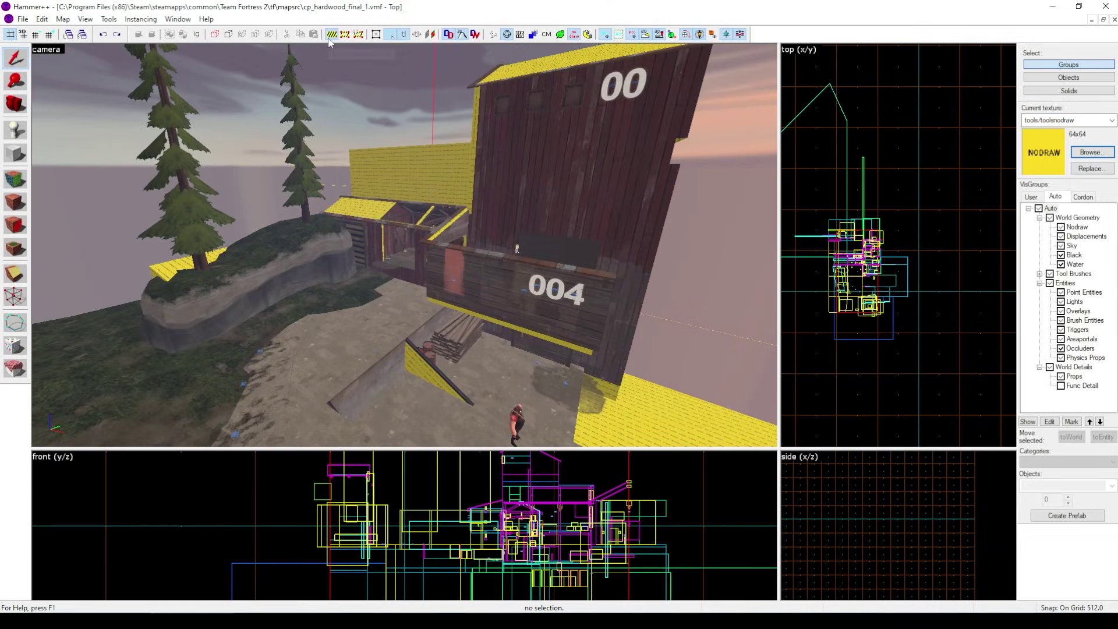
Hide every automatic visgroup except Func Detail and look over the isolated detail brushes.
{"action": "left_click", "coordinate": [1038, 209]}
{"action": "left_click", "coordinate": [1061, 385]}
{"action": "key", "text": "z"}
{"action": "key", "text": "w"}
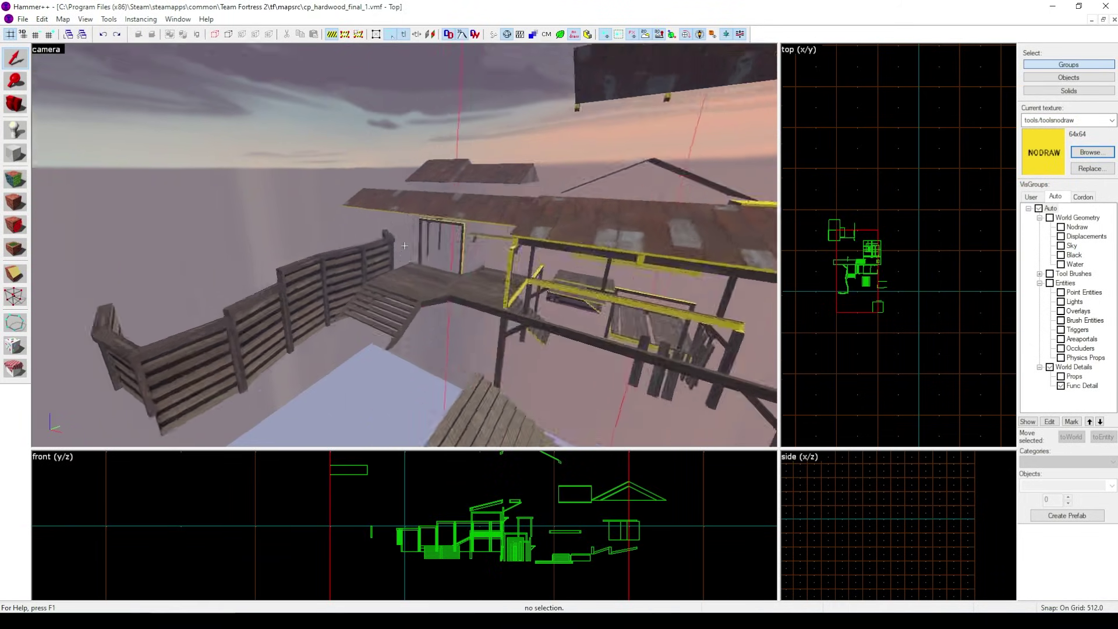
{"action": "key", "text": "a"}
{"action": "key", "text": "d"}
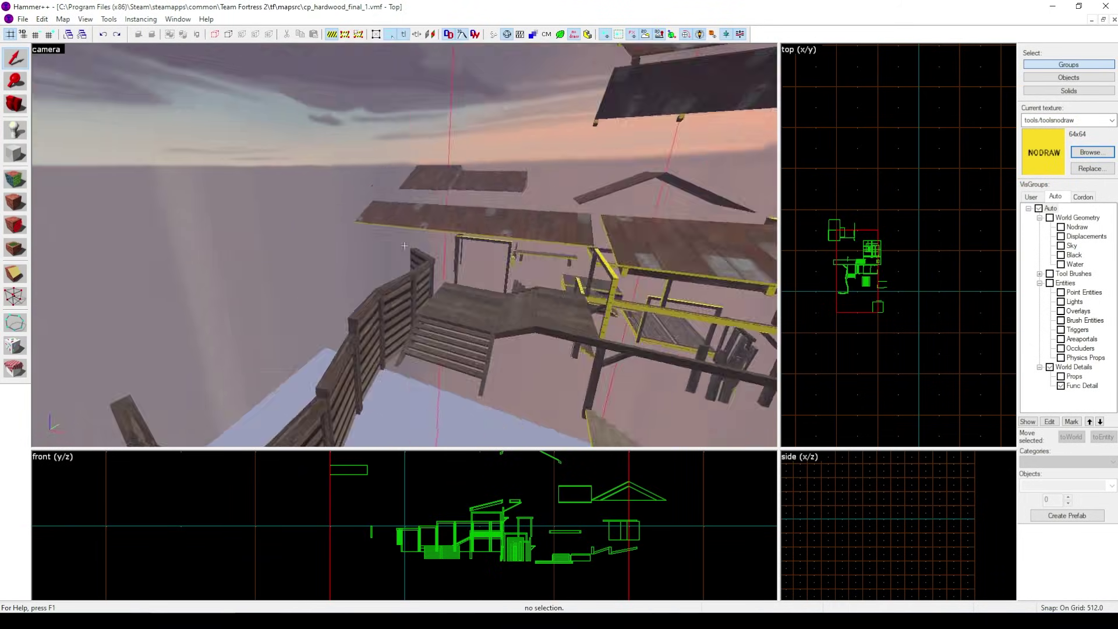
{"action": "key", "text": "s"}
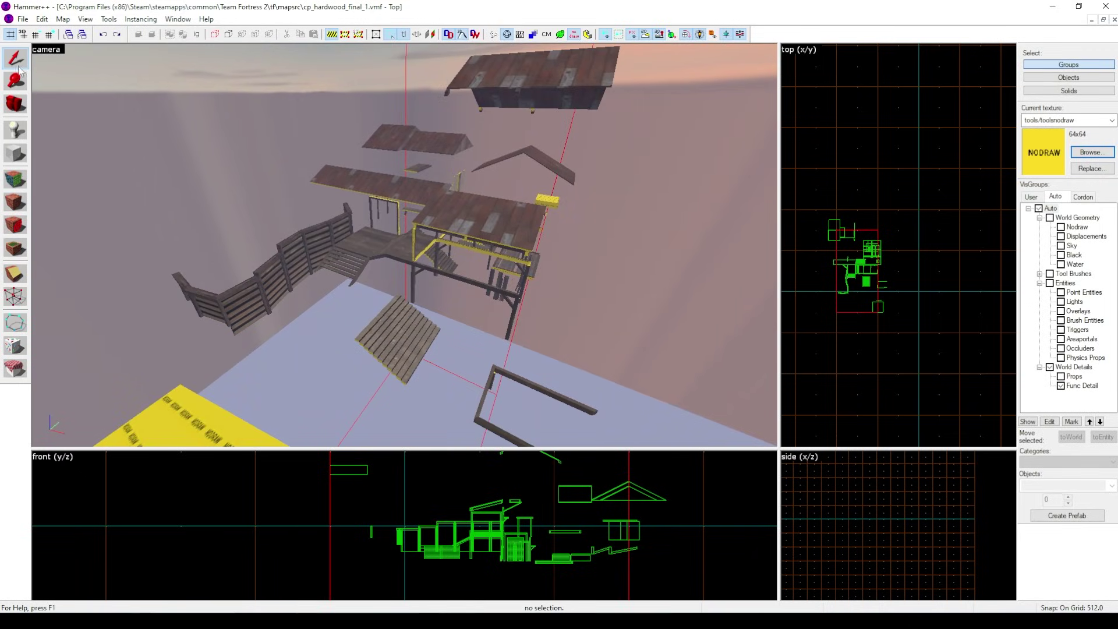
Delete the separate gabled func_detail roof beyond the far end of the covered walkway.
{"action": "key", "text": "z"}
{"action": "key", "text": "w"}
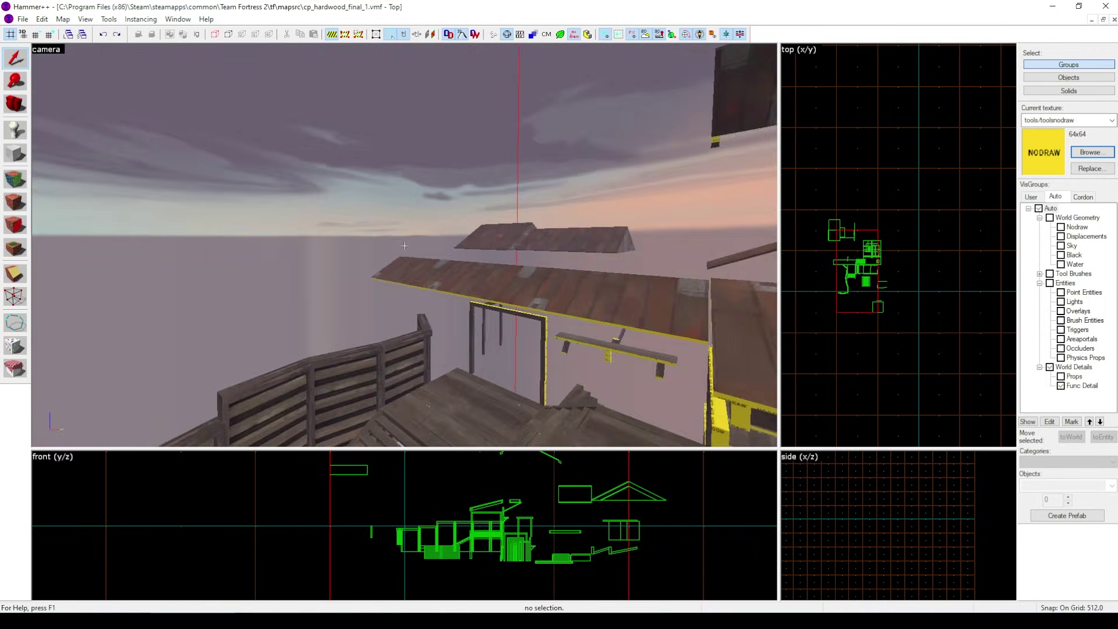
{"action": "key", "text": "s"}
{"action": "key", "text": "z"}
{"action": "left_click", "coordinate": [272, 228]}
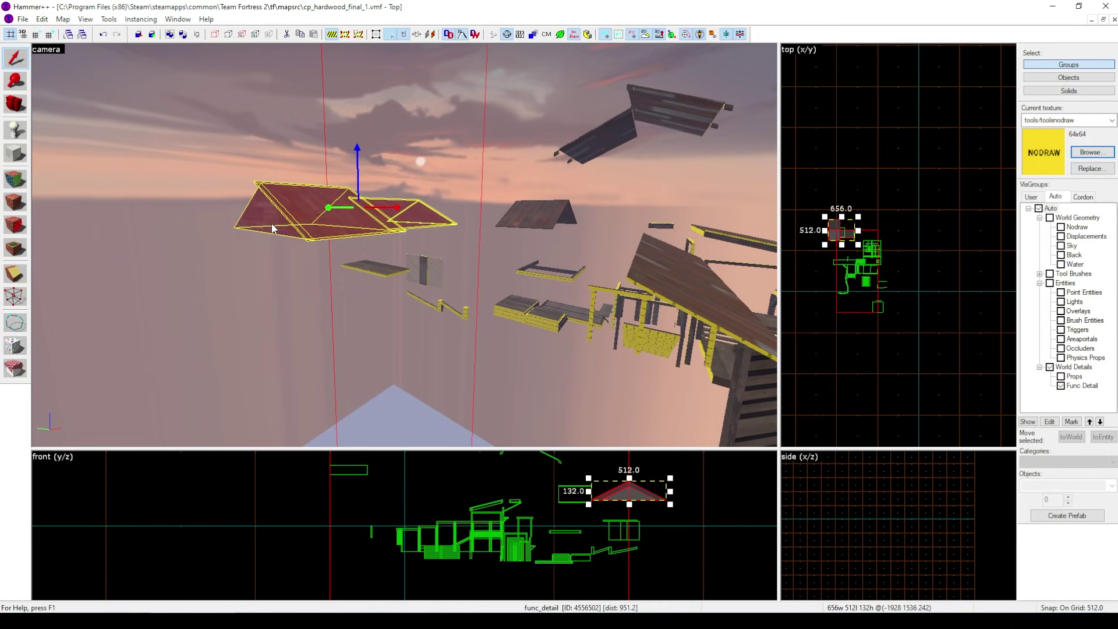
{"action": "key", "text": "Delete"}
Delete the wooden plank ramp in front of the building and the stairs beneath the main roof.
{"action": "key", "text": "z"}
{"action": "key", "text": "w"}
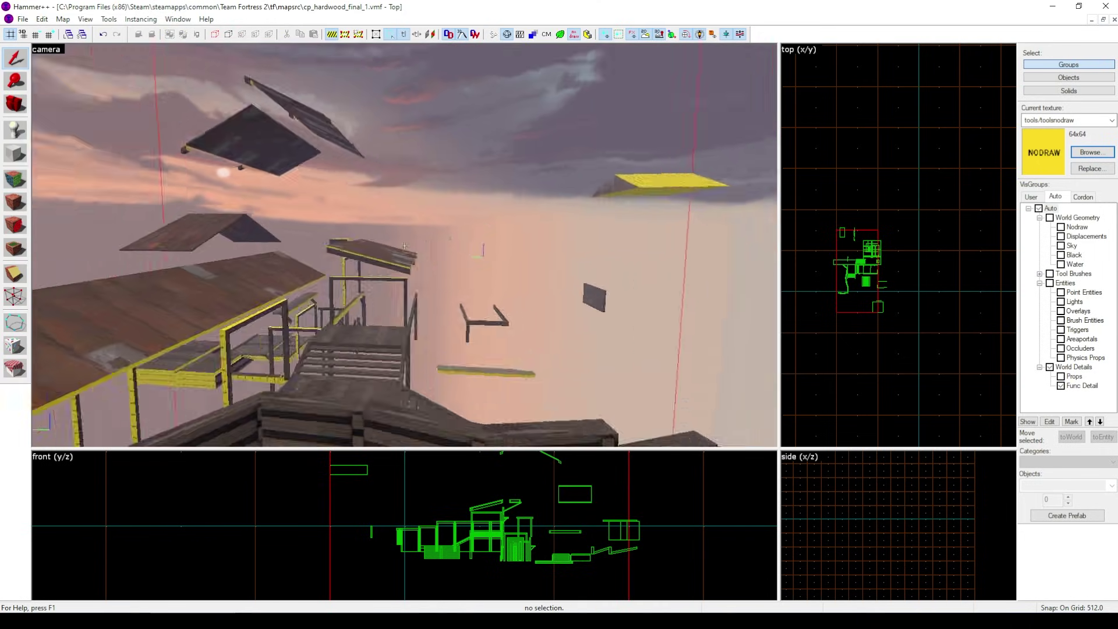
{"action": "key", "text": "s"}
{"action": "key", "text": "z"}
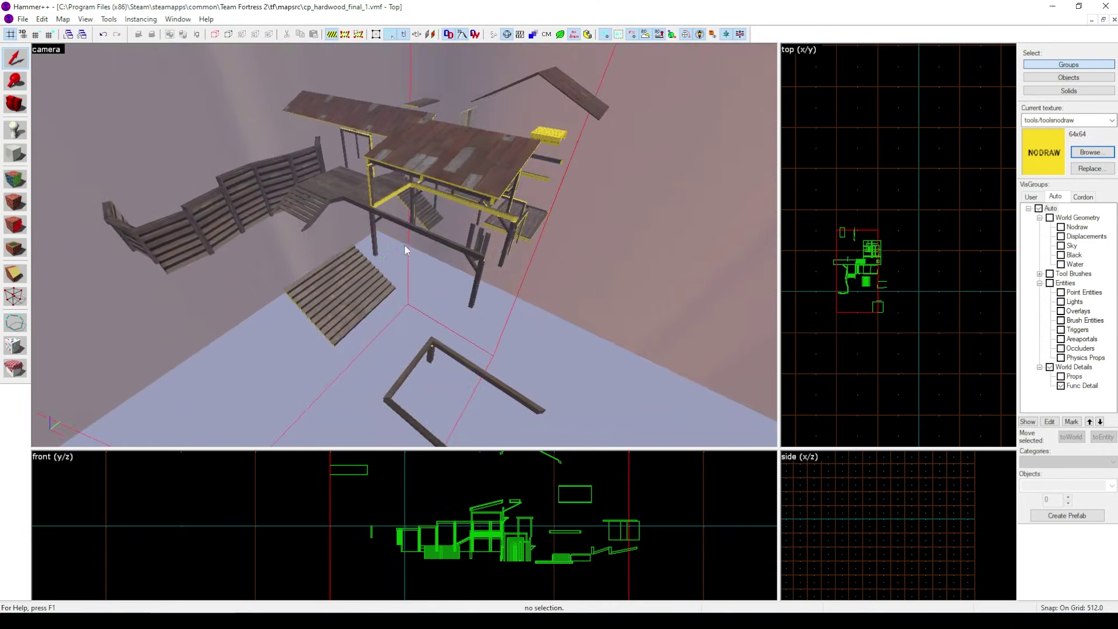
{"action": "left_click", "coordinate": [370, 283]}
{"action": "key", "text": "Delete"}
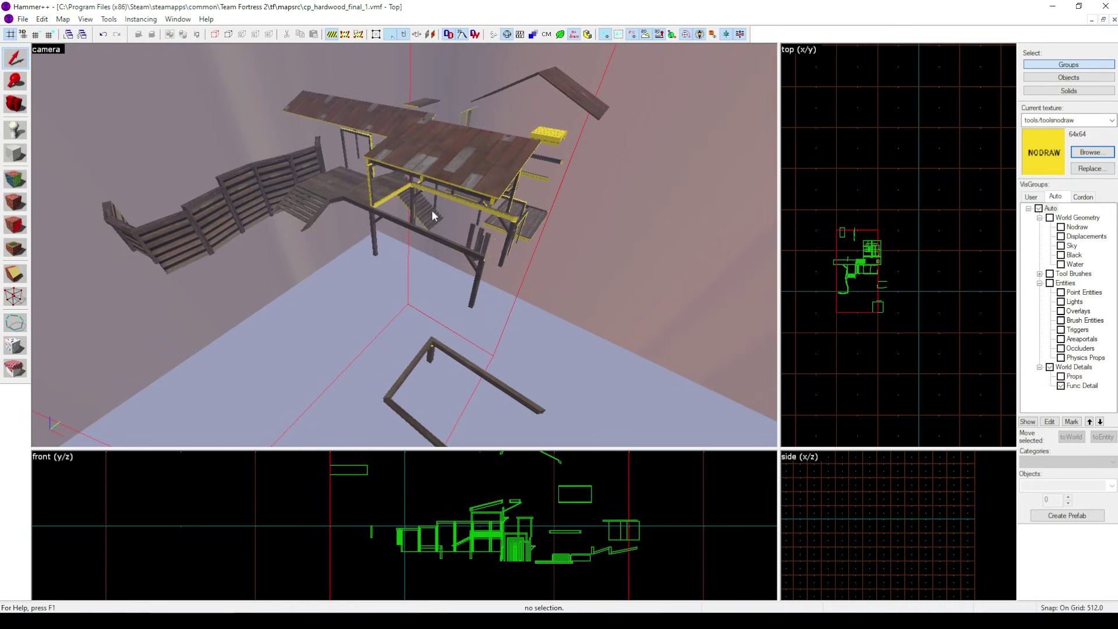
{"action": "left_click", "coordinate": [425, 226]}
{"action": "key", "text": "Delete"}
Delete the high floating roof pieces above the building's detail brushes.
{"action": "key", "text": "z"}
{"action": "key", "text": "w"}
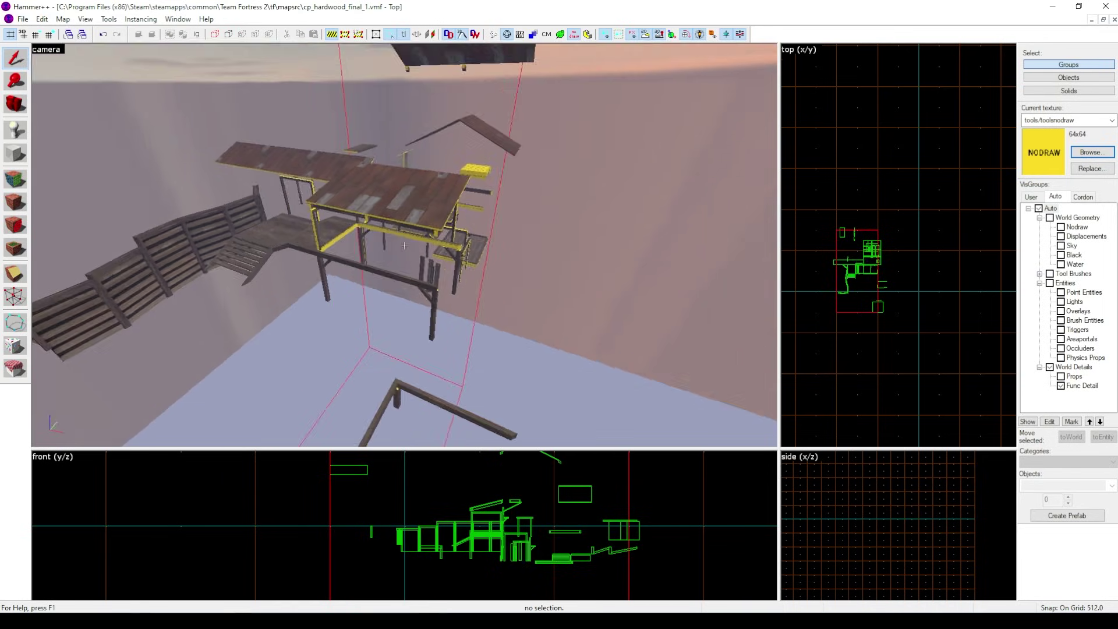
{"action": "key", "text": "z"}
{"action": "left_click", "coordinate": [522, 186]}
{"action": "key", "text": "Delete"}
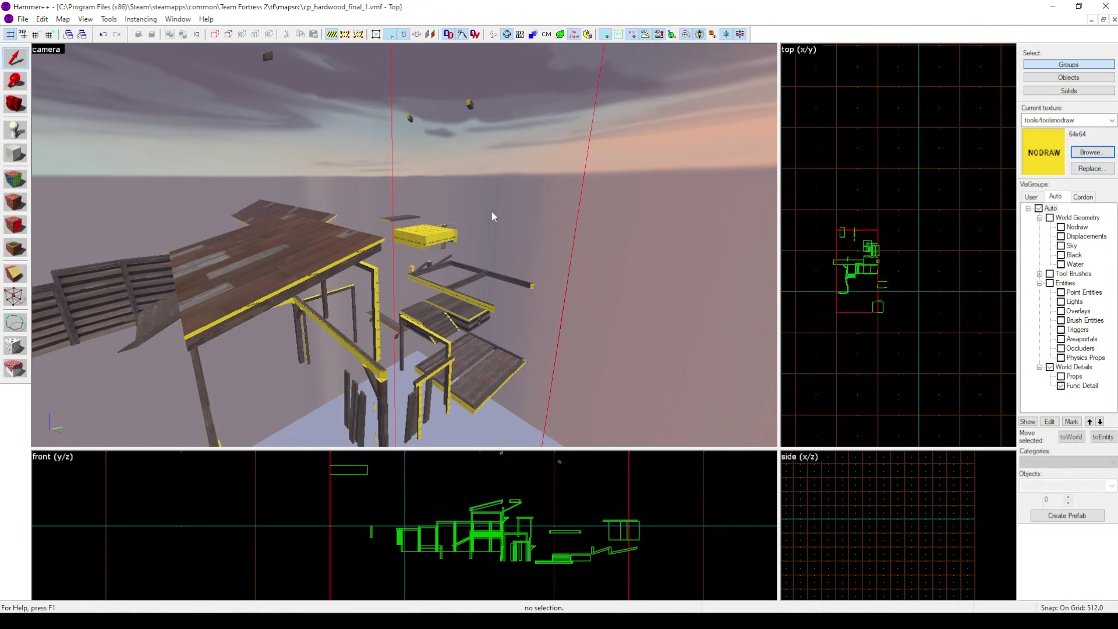
Delete the wooden walkway deck between the fence and the covered section.
{"action": "key", "text": "z"}
{"action": "key", "text": "s"}
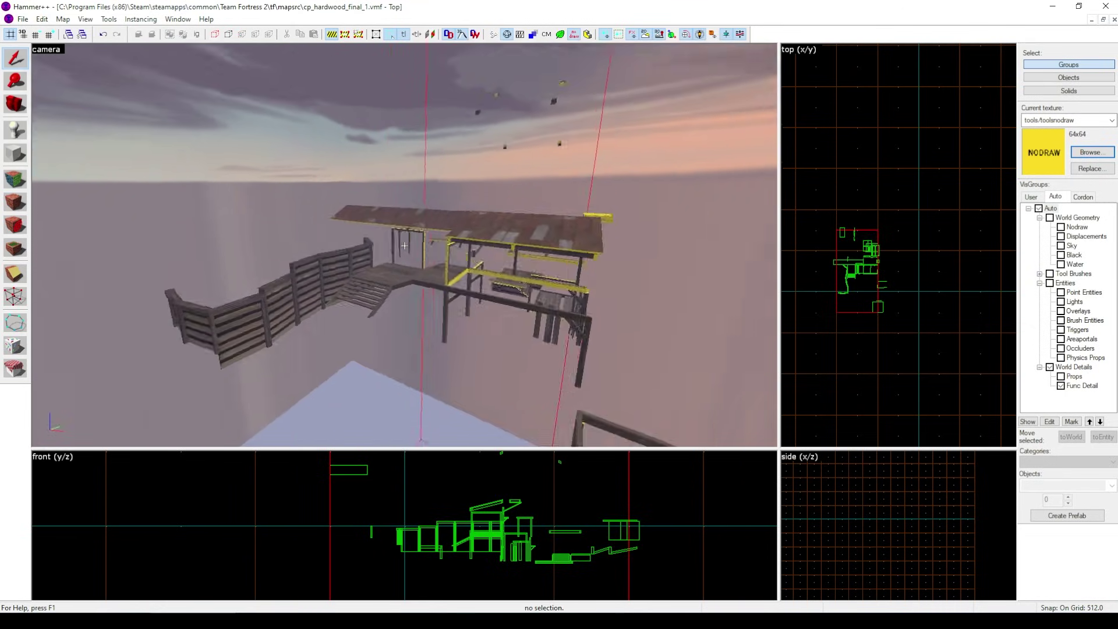
{"action": "key", "text": "z"}
{"action": "left_click", "coordinate": [362, 267]}
{"action": "key", "text": "Delete"}
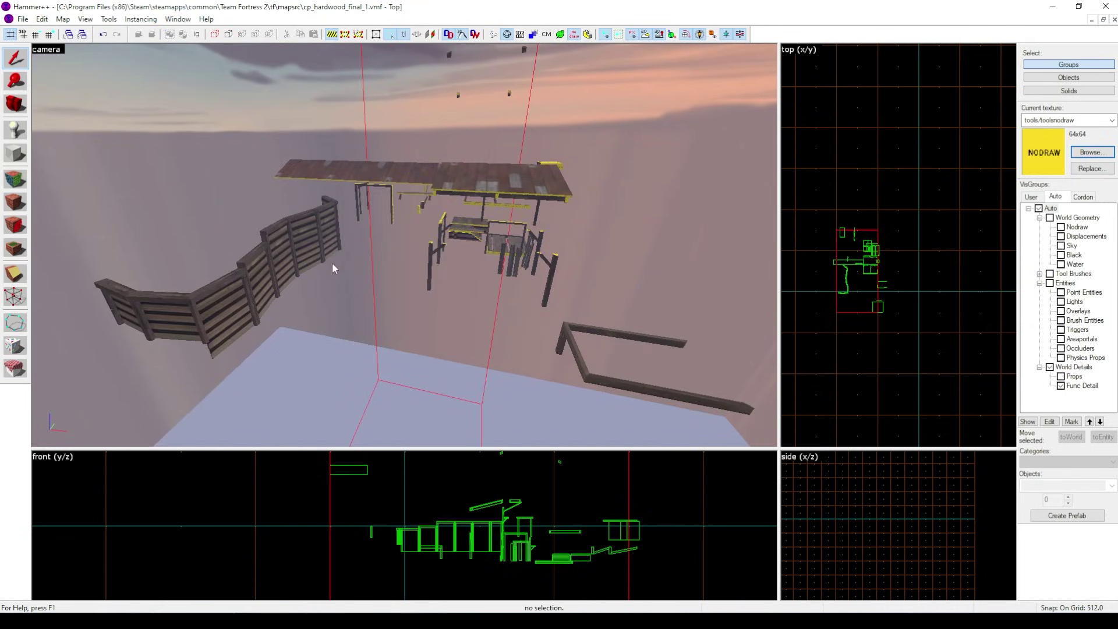
Try deleting the fence's end section as a whole func_detail and undo the deletion.
{"action": "key", "text": "z"}
{"action": "key", "text": "z"}
{"action": "left_click", "coordinate": [404, 243]}
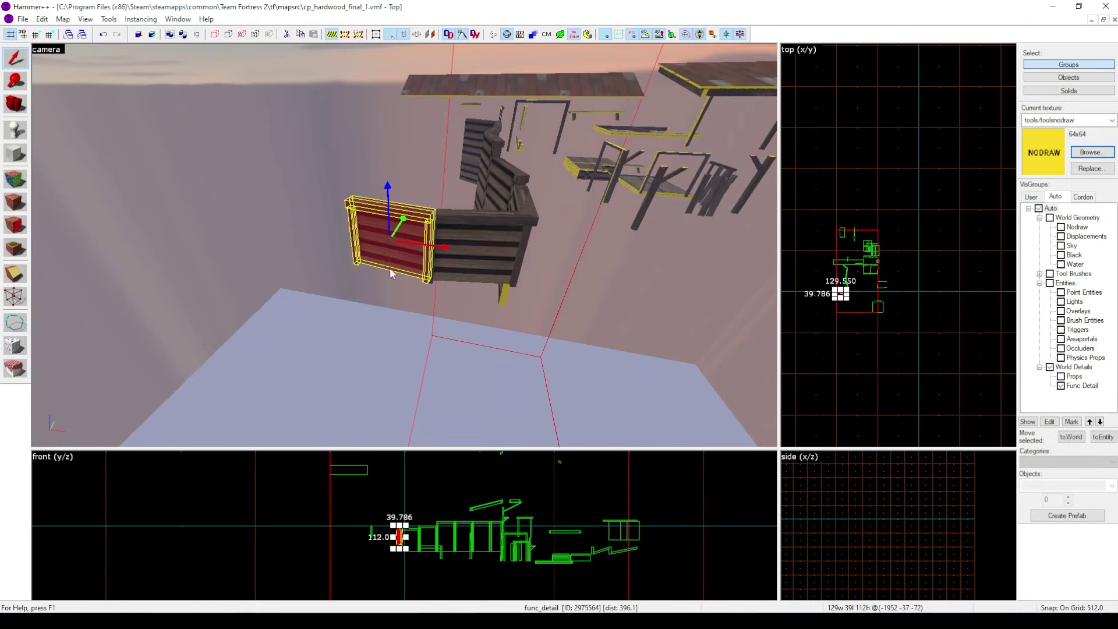
{"action": "key", "text": "Delete"}
{"action": "key", "text": "z"}
{"action": "key", "text": "w"}
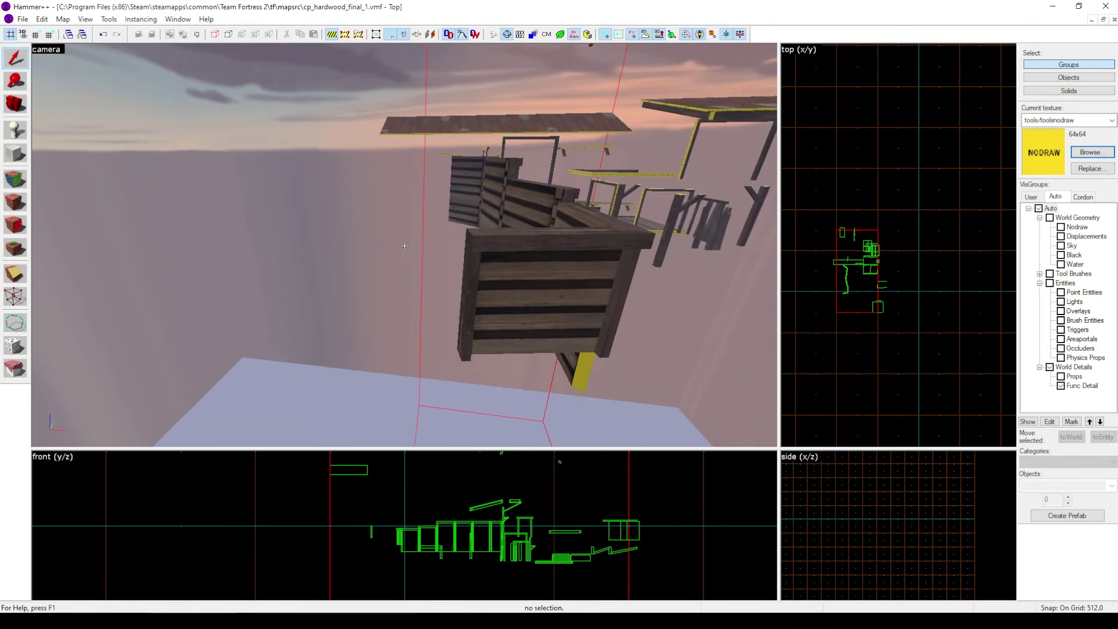
{"action": "key", "text": "w"}
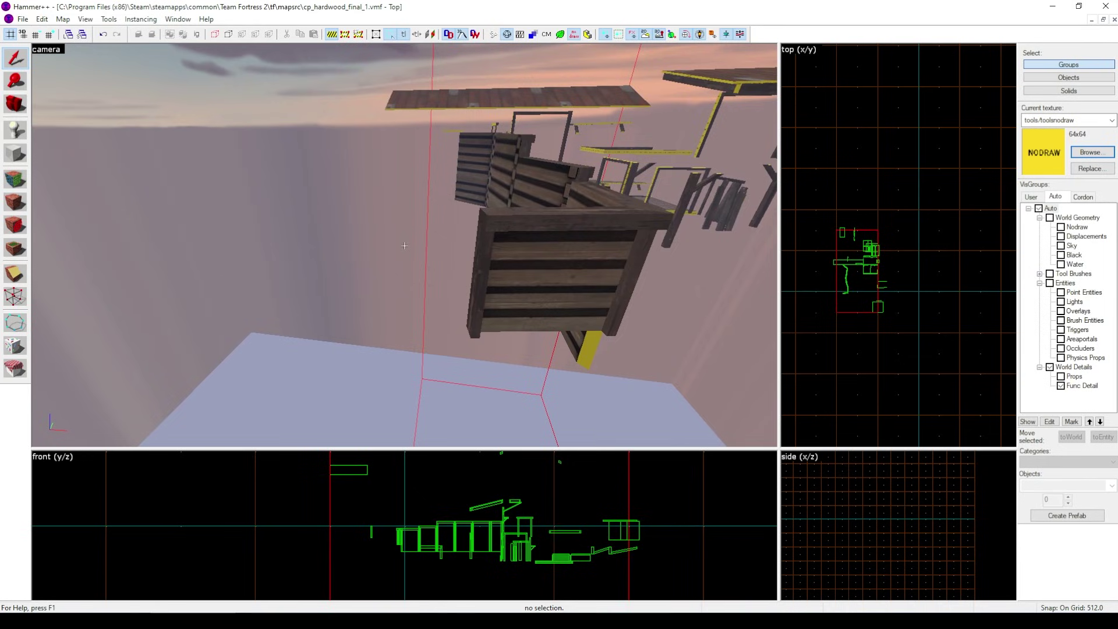
{"action": "left_click", "coordinate": [404, 246]}
Switch the selection mode to Solids and delete the plank panel and the end post of the fence's end section.
{"action": "key", "text": "w"}
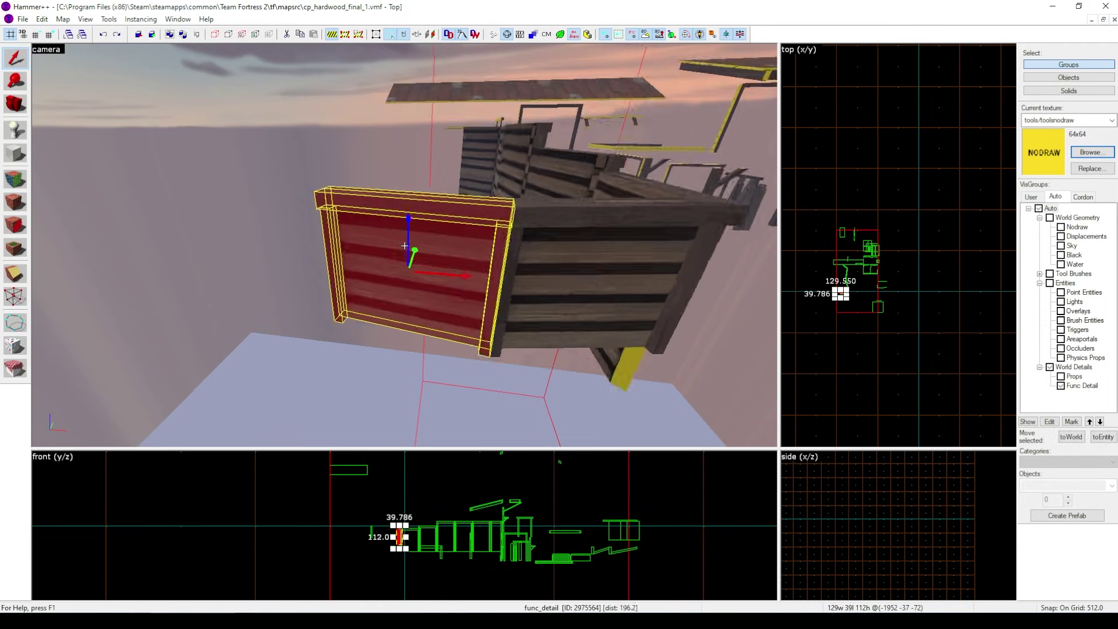
{"action": "key", "text": "z"}
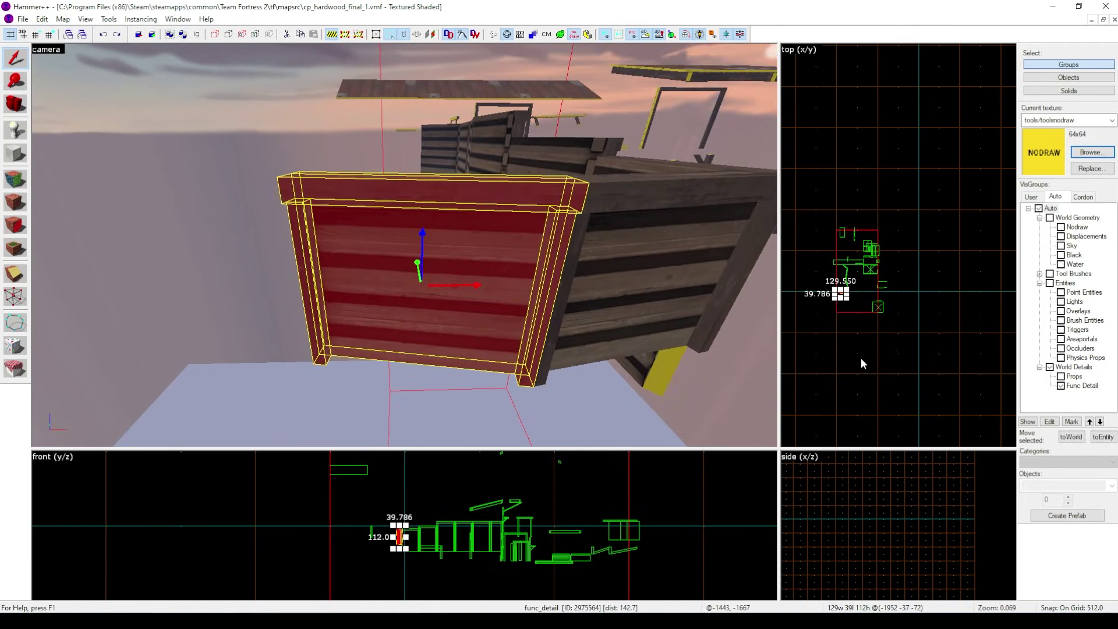
{"action": "left_click", "coordinate": [859, 359]}
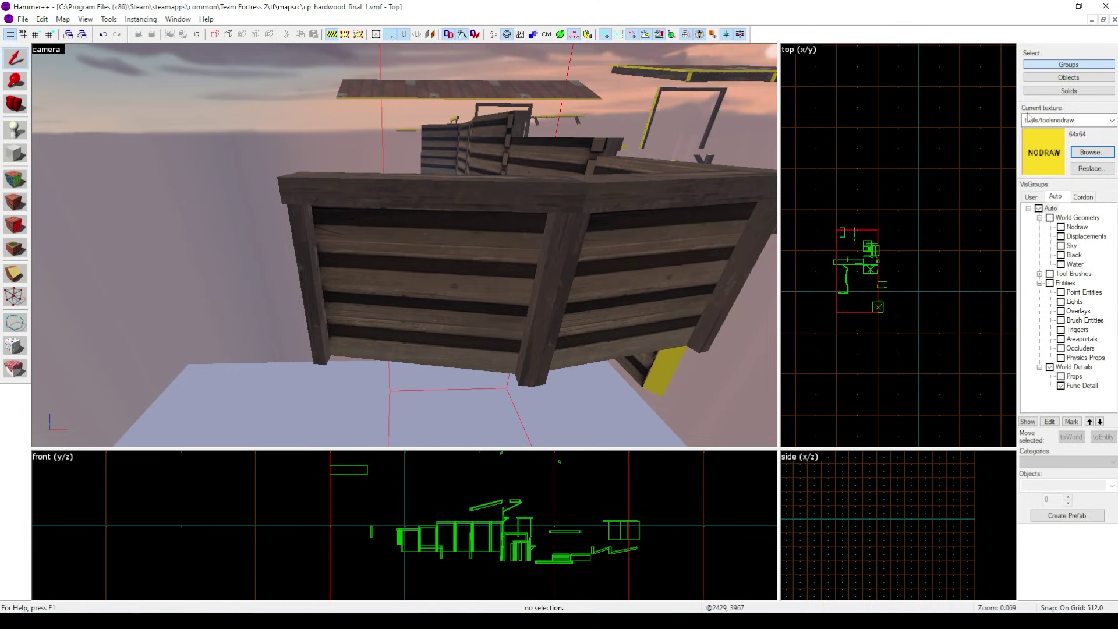
{"action": "left_click", "coordinate": [1047, 92]}
{"action": "left_click", "coordinate": [375, 298]}
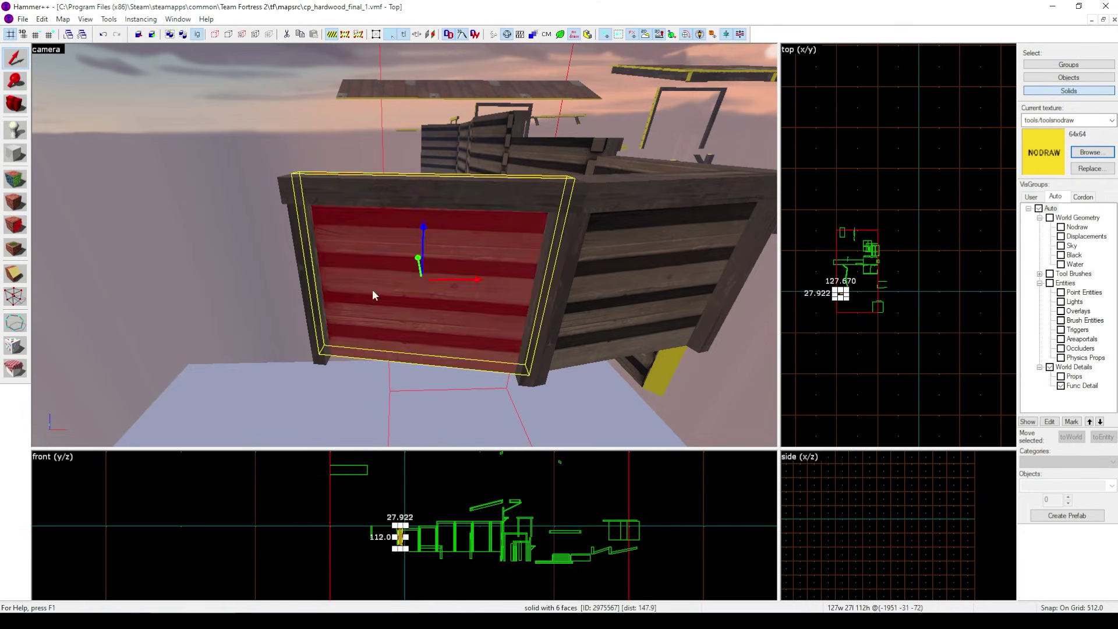
{"action": "key", "text": "Delete"}
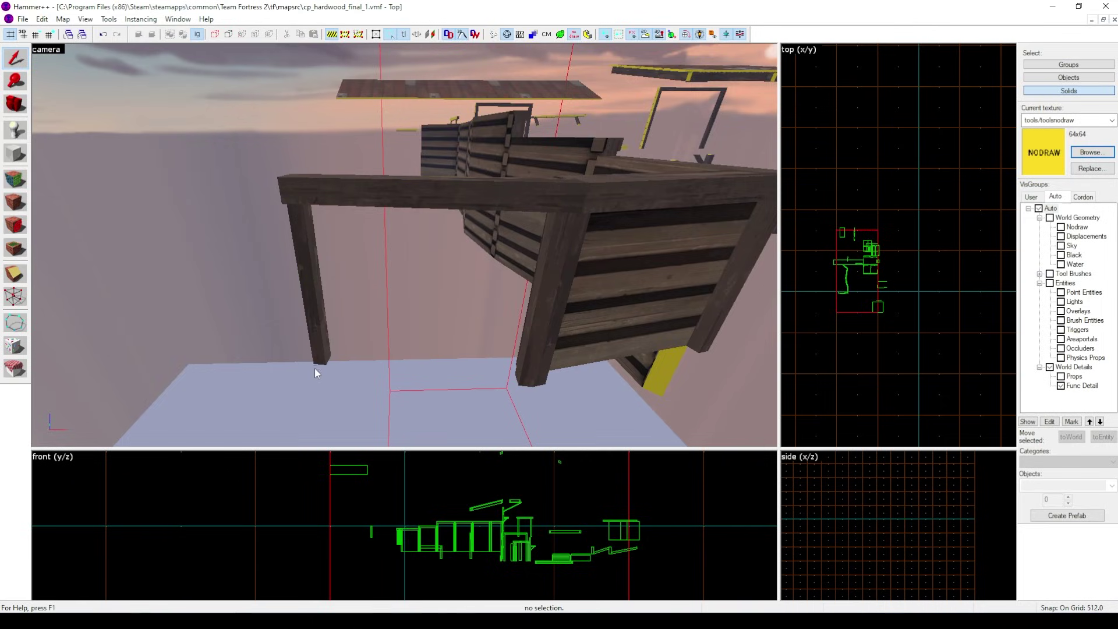
{"action": "left_click", "coordinate": [319, 332]}
{"action": "key", "text": "Delete"}
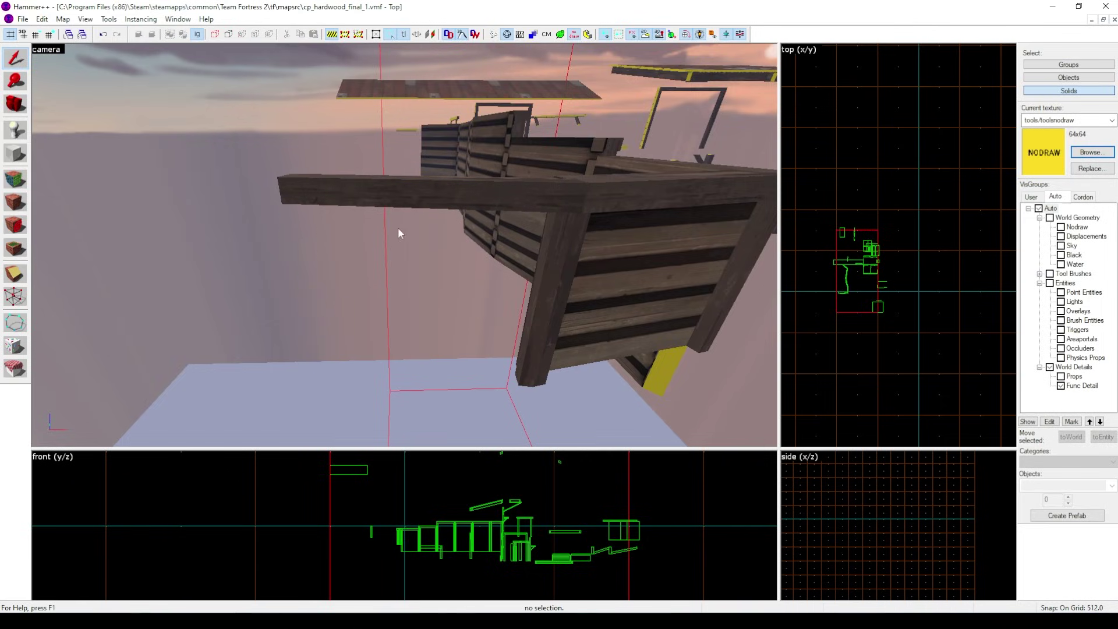
Try deleting the top rail of the fence's end section and undo the deletion.
{"action": "left_click", "coordinate": [408, 193]}
{"action": "key", "text": "Delete"}
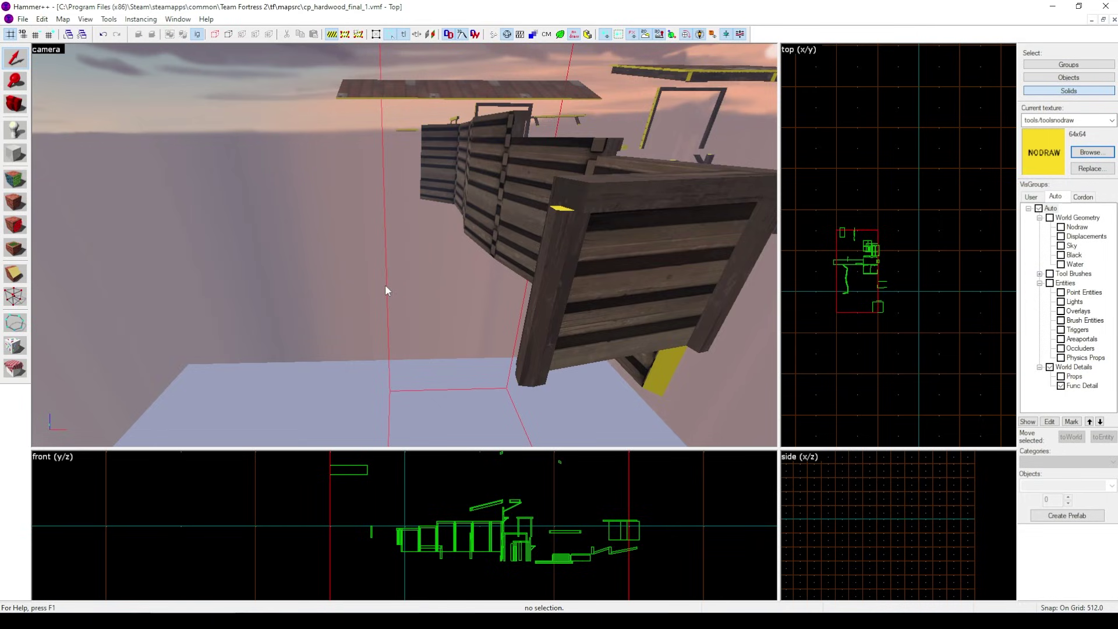
{"action": "key", "text": "ctrl+z"}
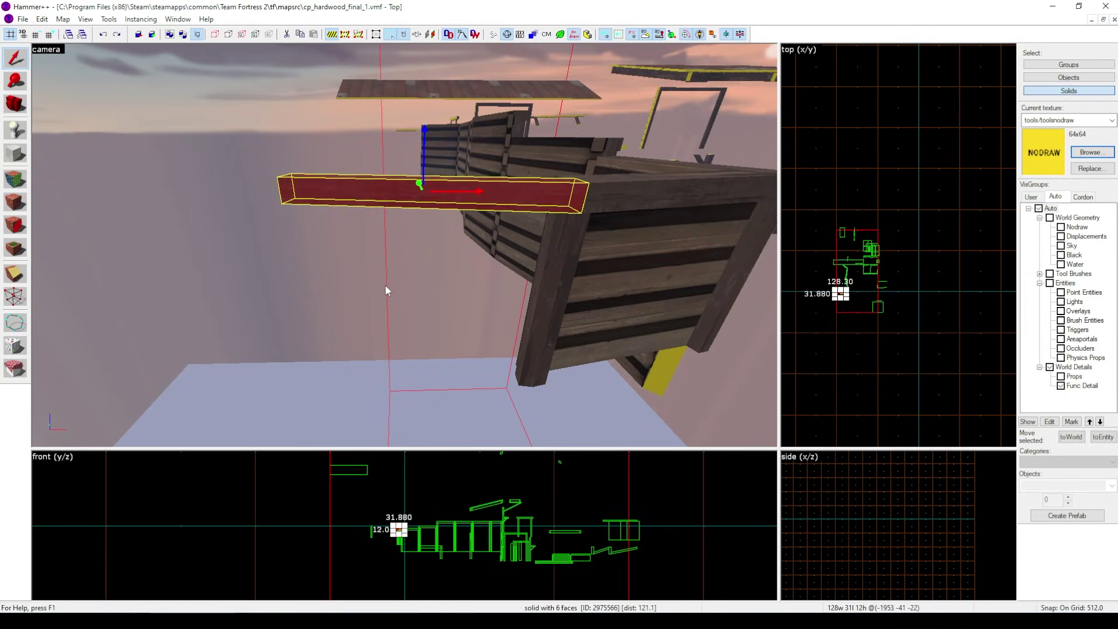
Deselect the fence's top rail and examine it up close from several angles.
{"action": "key", "text": "z"}
{"action": "key", "text": "Escape"}
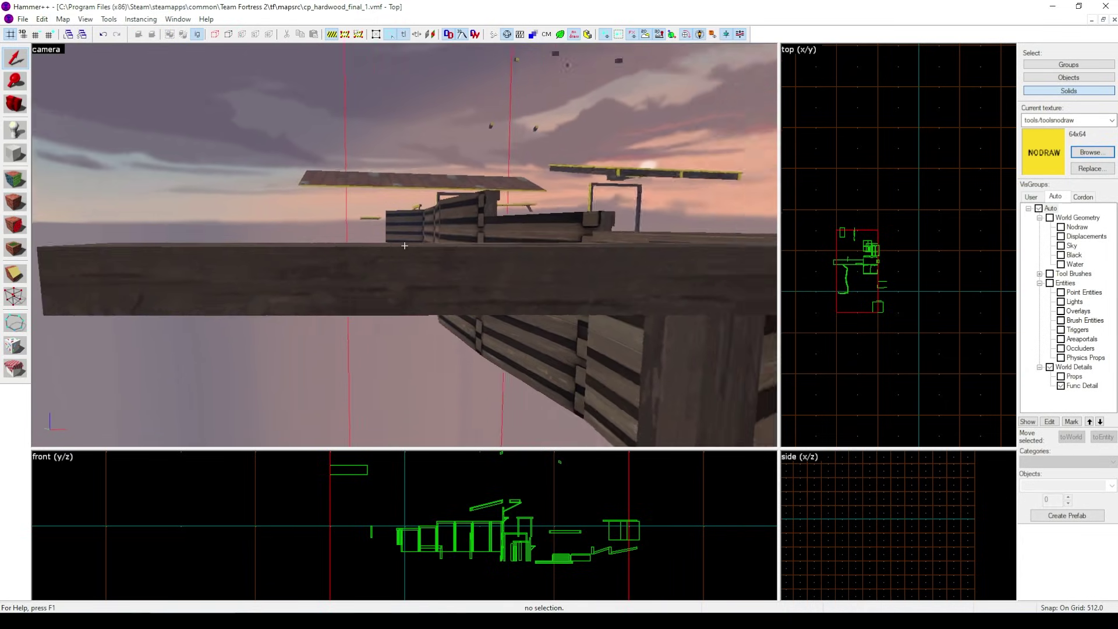
{"action": "key", "text": "w"}
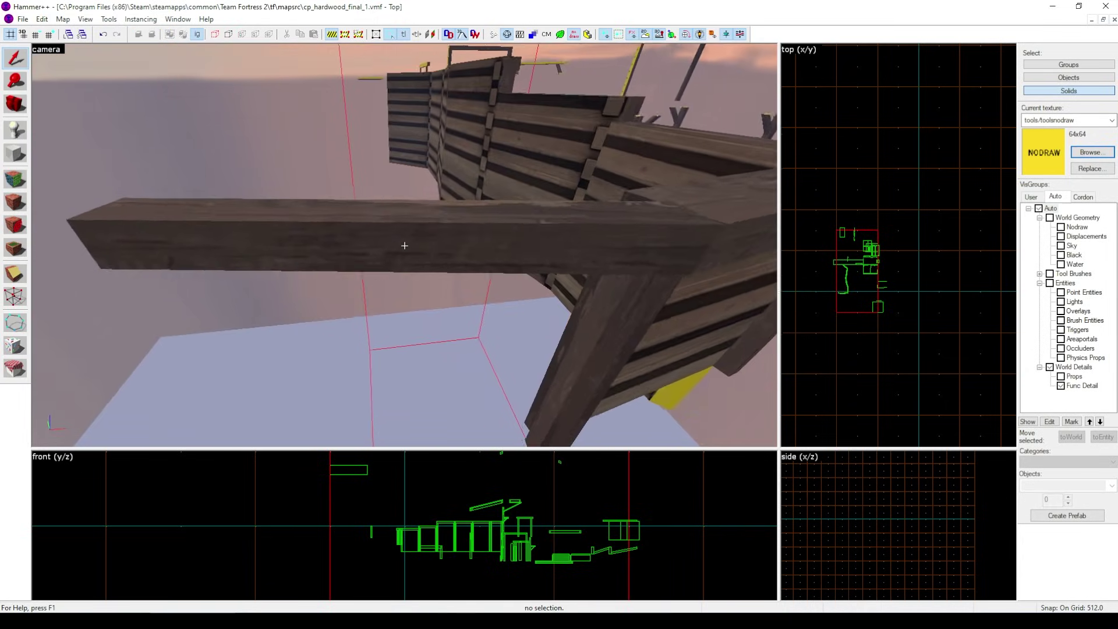
{"action": "key", "text": "w"}
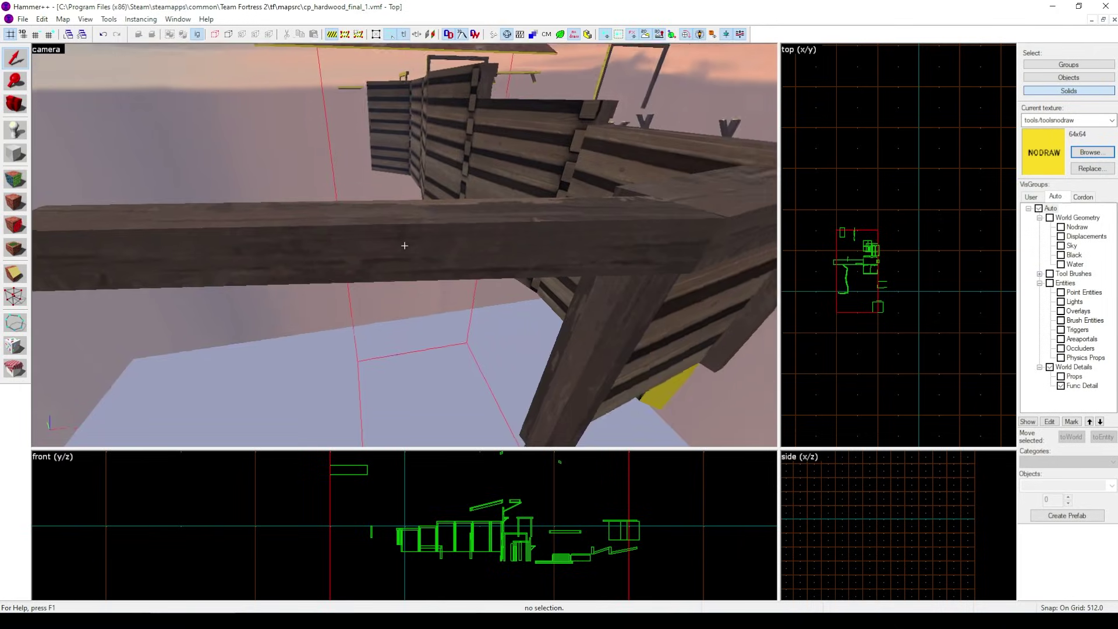
Examine the top rail of the fence's end section from several distances, selecting its solid for inspection and deselecting it.
{"action": "key", "text": "s"}
{"action": "key", "text": "w"}
{"action": "key", "text": "s"}
{"action": "key", "text": "s"}
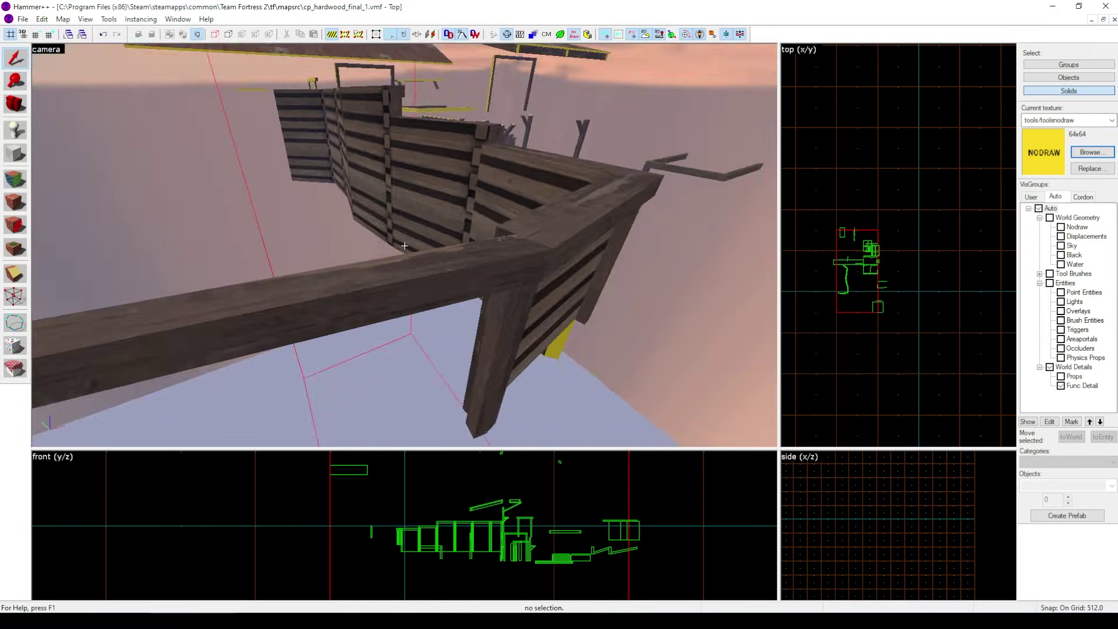
{"action": "key", "text": "w"}
{"action": "key", "text": "s"}
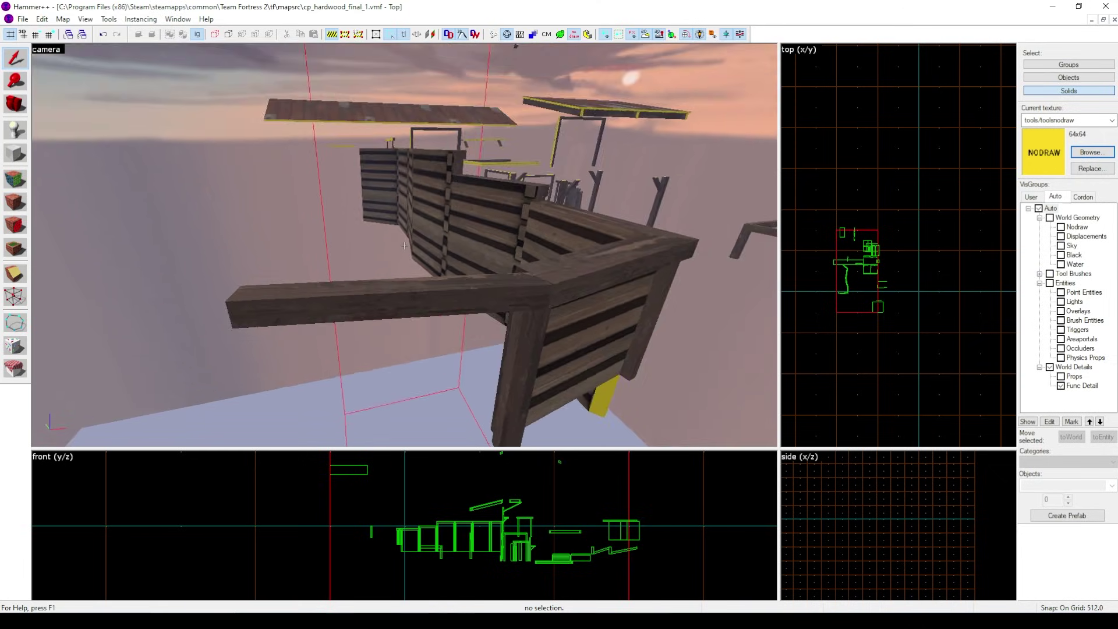
{"action": "key", "text": "w"}
{"action": "key", "text": "z"}
{"action": "left_click", "coordinate": [404, 247]}
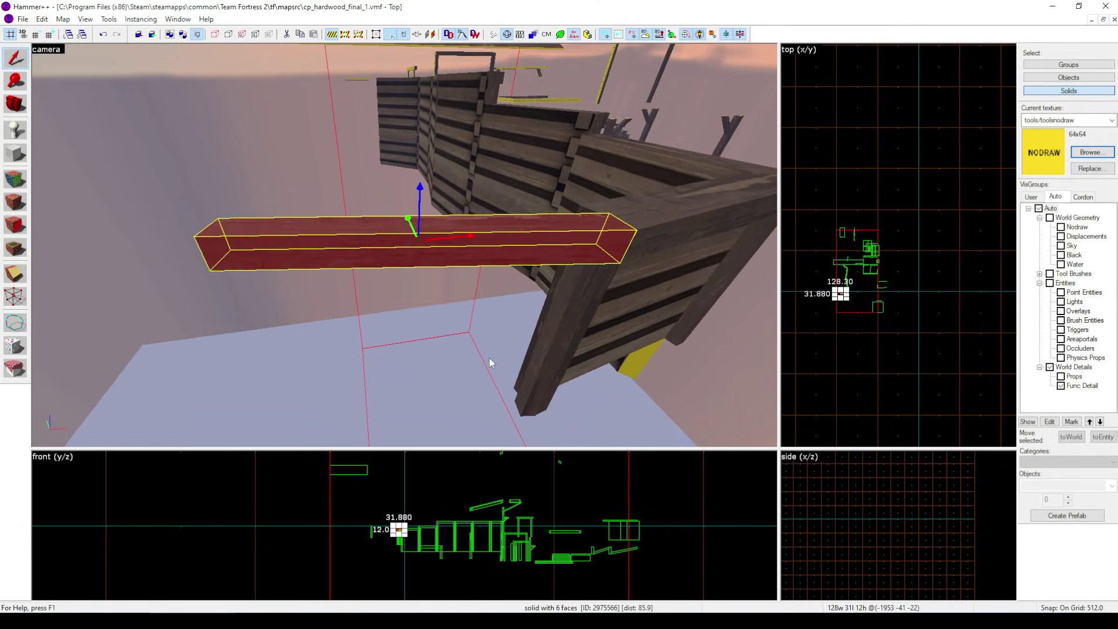
{"action": "left_click", "coordinate": [805, 366]}
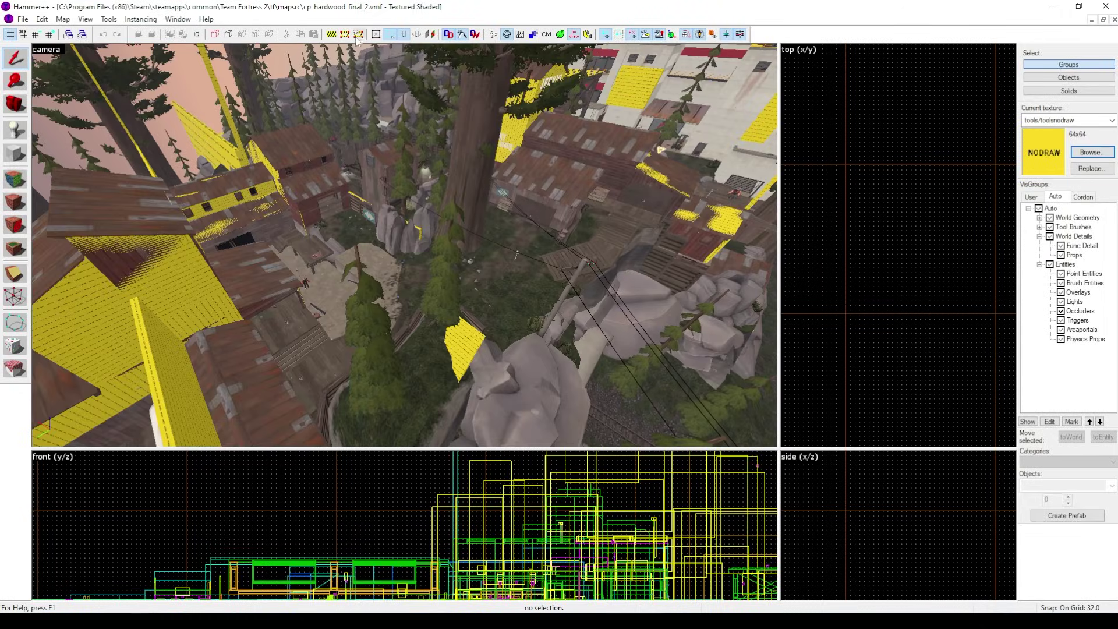
Look over the cp_hardwood_final_2 map from several viewpoints and locate the low wooden fence near building 004.
{"action": "key", "text": "z"}
{"action": "key", "text": "w"}
{"action": "key", "text": "w"}
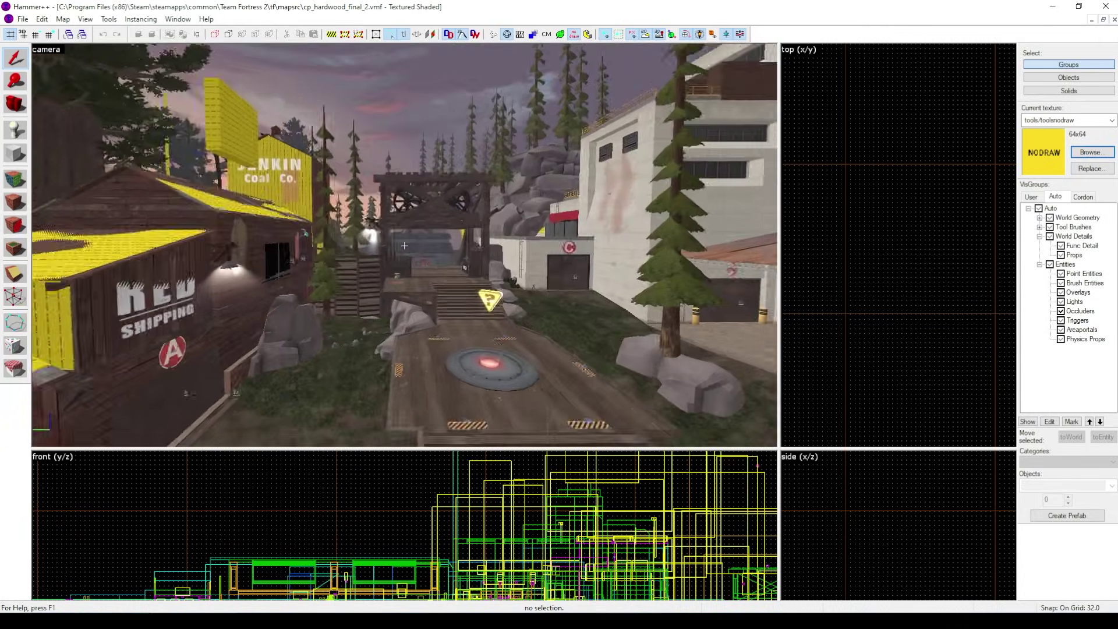
{"action": "key", "text": "w"}
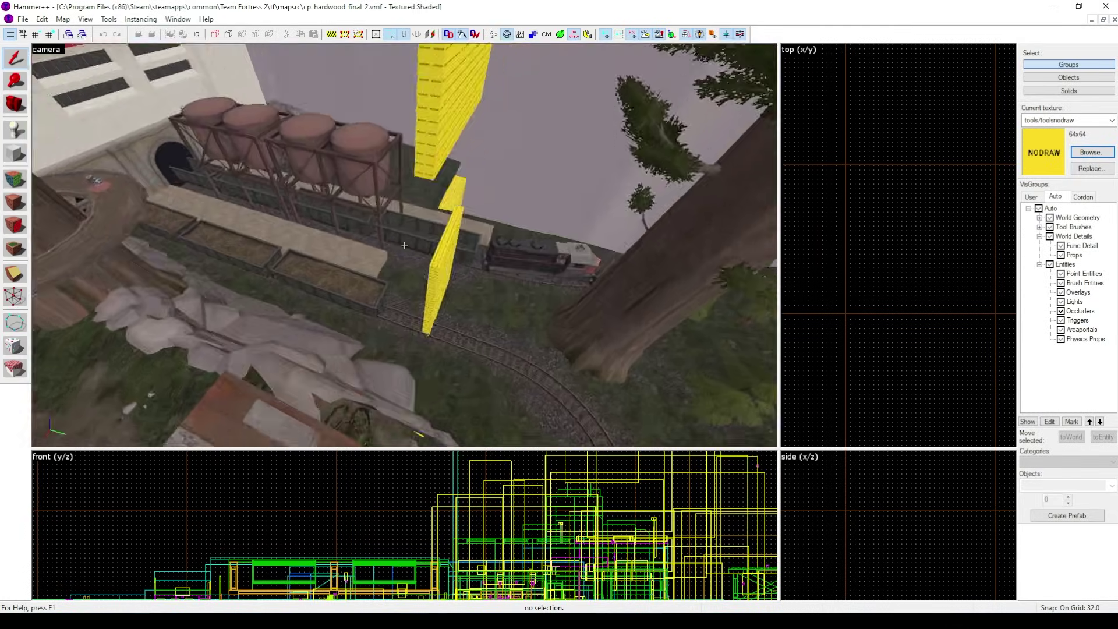
{"action": "key", "text": "w"}
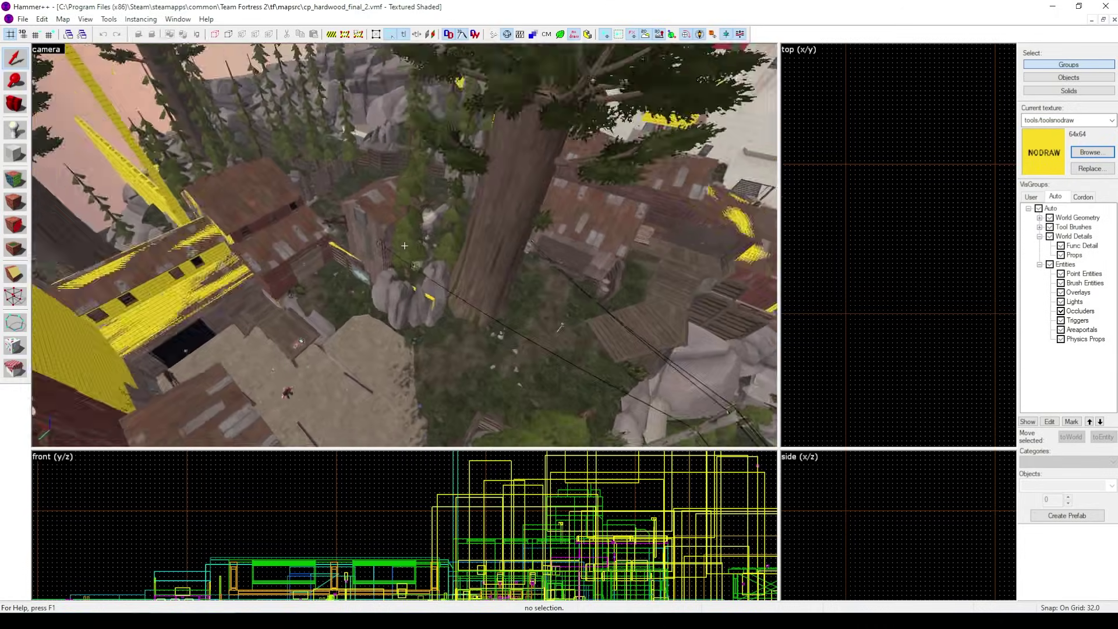
{"action": "key", "text": "w"}
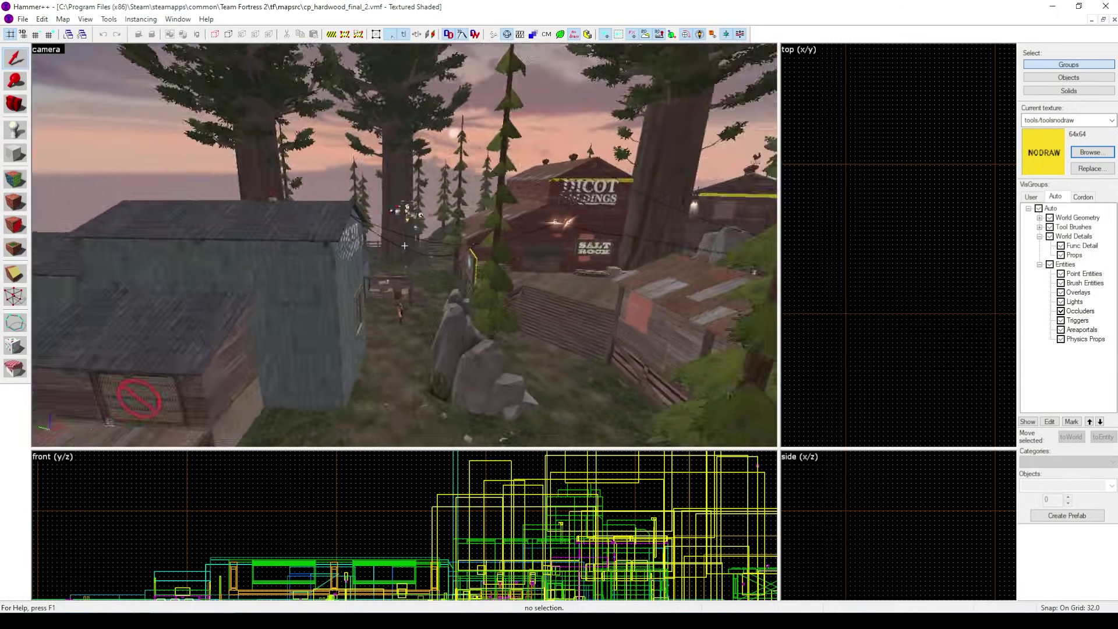
{"action": "key", "text": "w"}
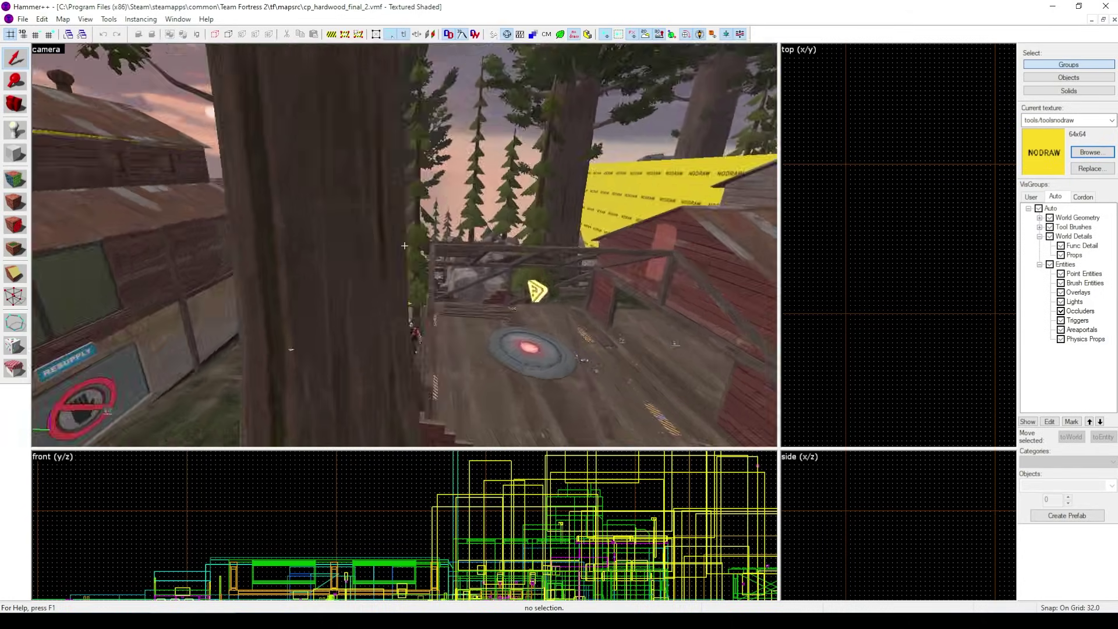
{"action": "key", "text": "w"}
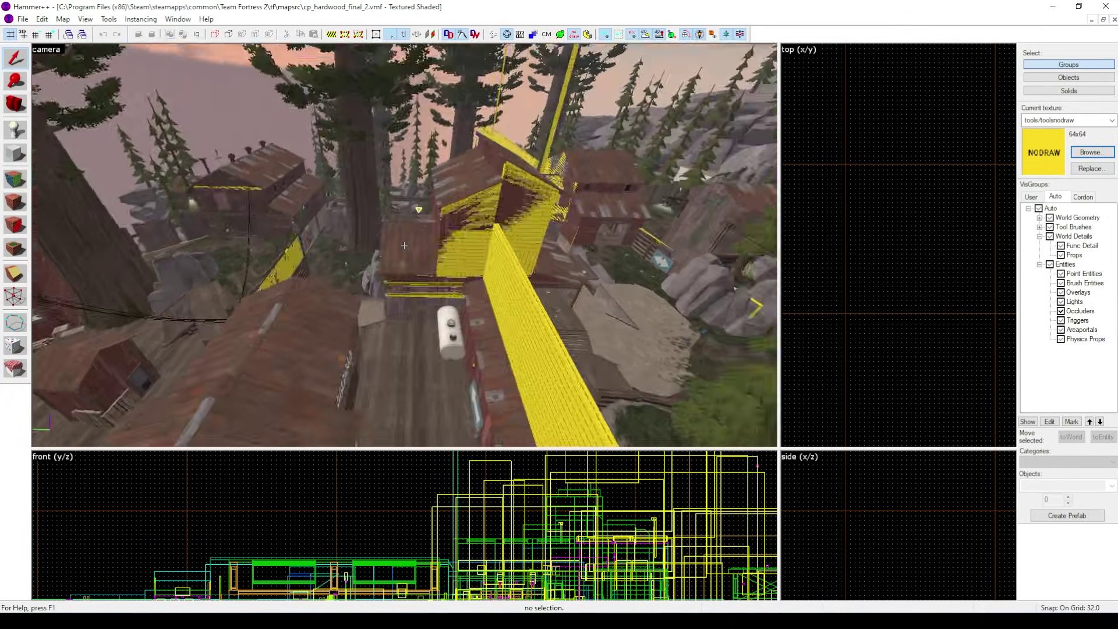
{"action": "key", "text": "w"}
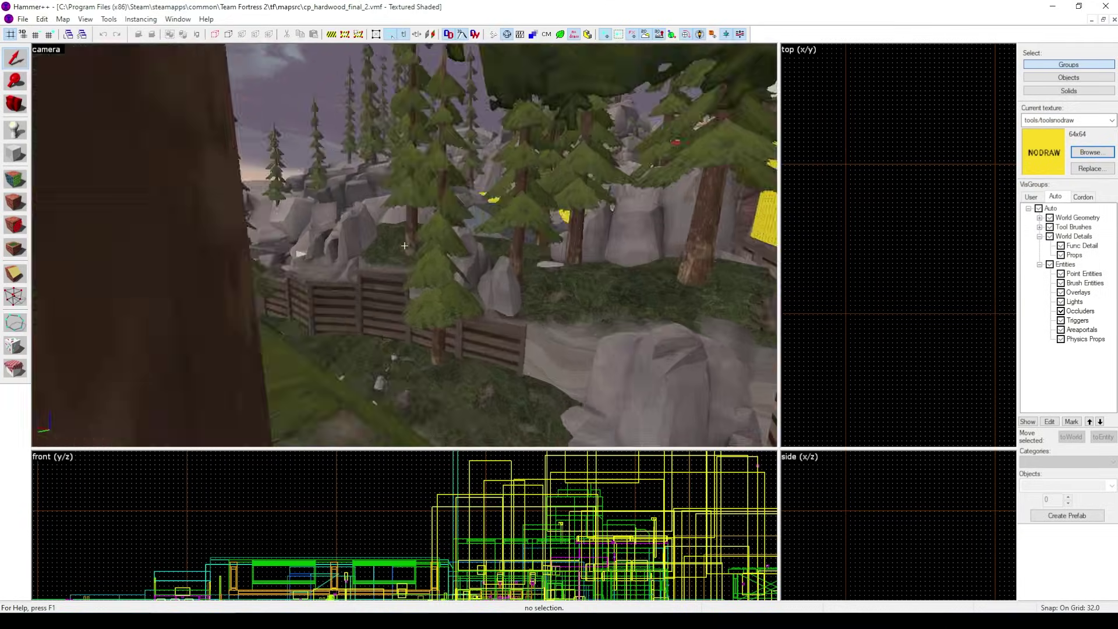
{"action": "key", "text": "w"}
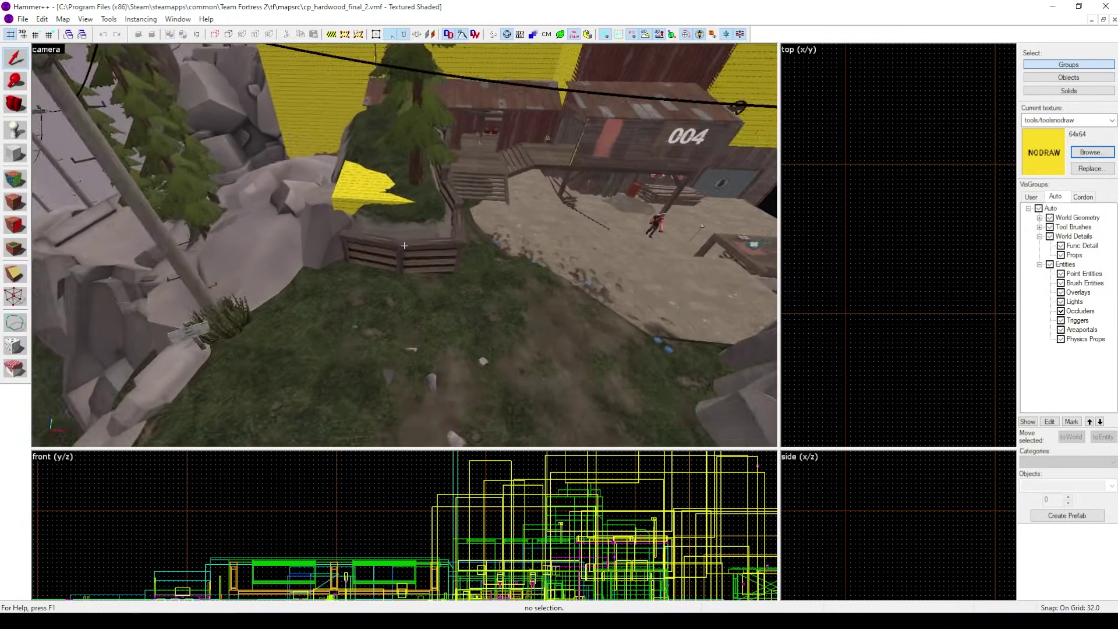
{"action": "key", "text": "w"}
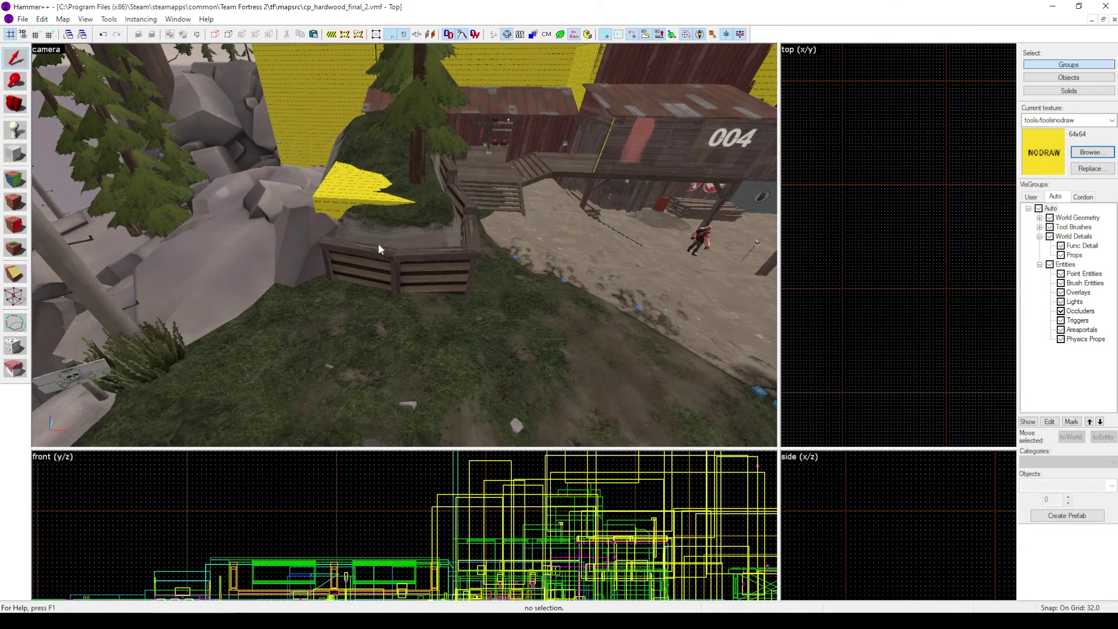
Cut the fence's end func_detail section, put it back in place with Paste Special, and clear the selection.
{"action": "left_click", "coordinate": [379, 243]}
{"action": "right_click", "coordinate": [841, 235]}
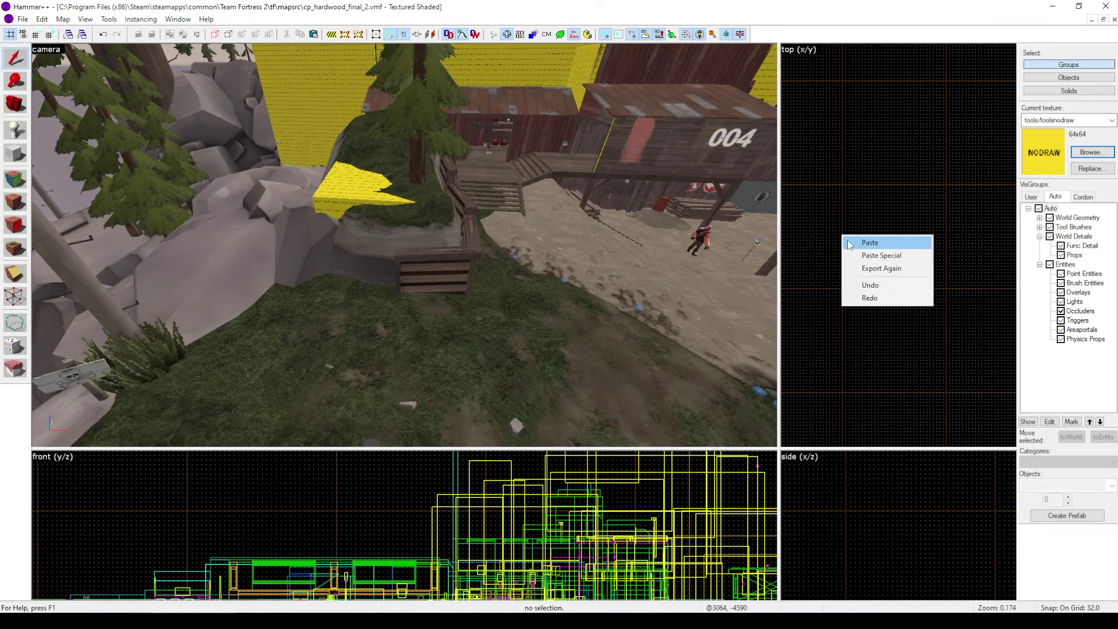
{"action": "left_click", "coordinate": [857, 254]}
{"action": "left_click", "coordinate": [580, 395]}
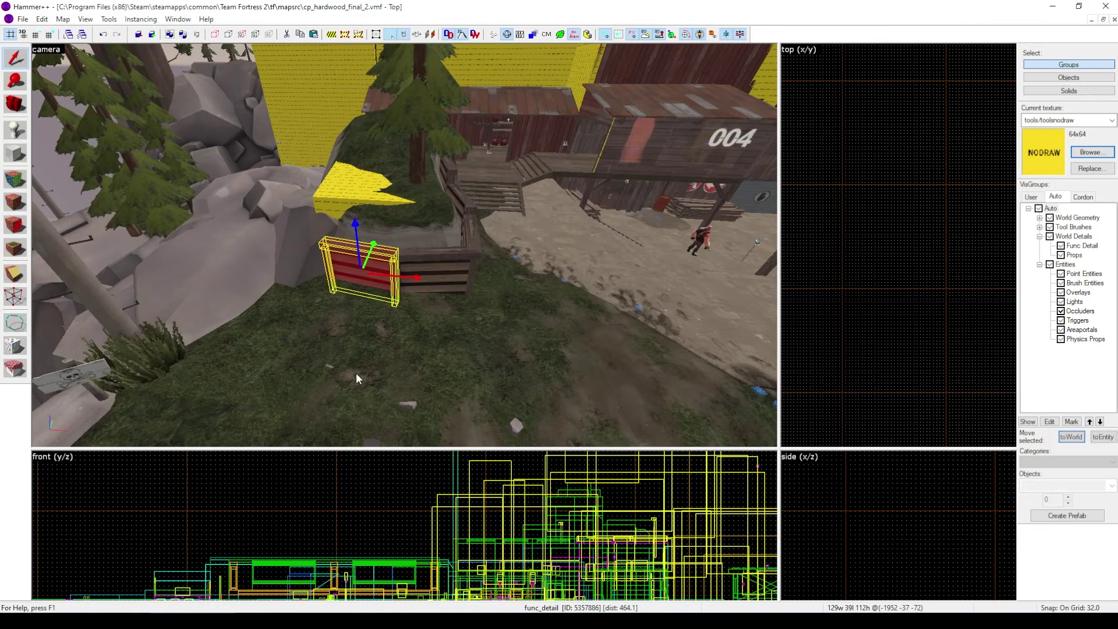
{"action": "key", "text": "Escape"}
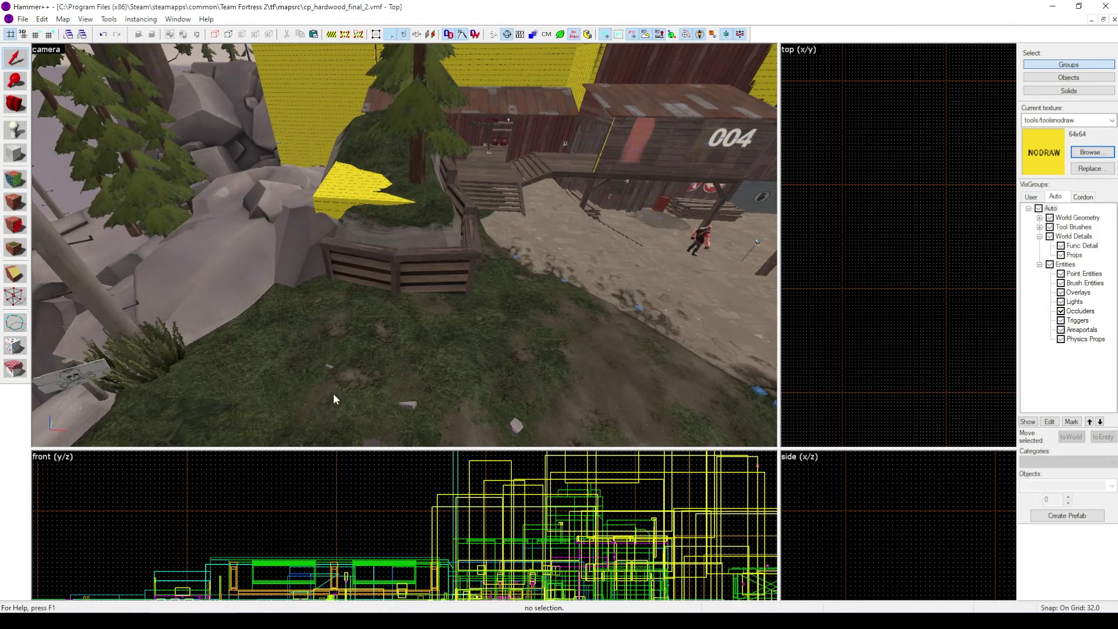
Try moving the fence's end func_detail section to world brushes and revert it to func_detail.
{"action": "scroll", "coordinate": [860, 179], "scroll_direction": "down", "scroll_amount": 10}
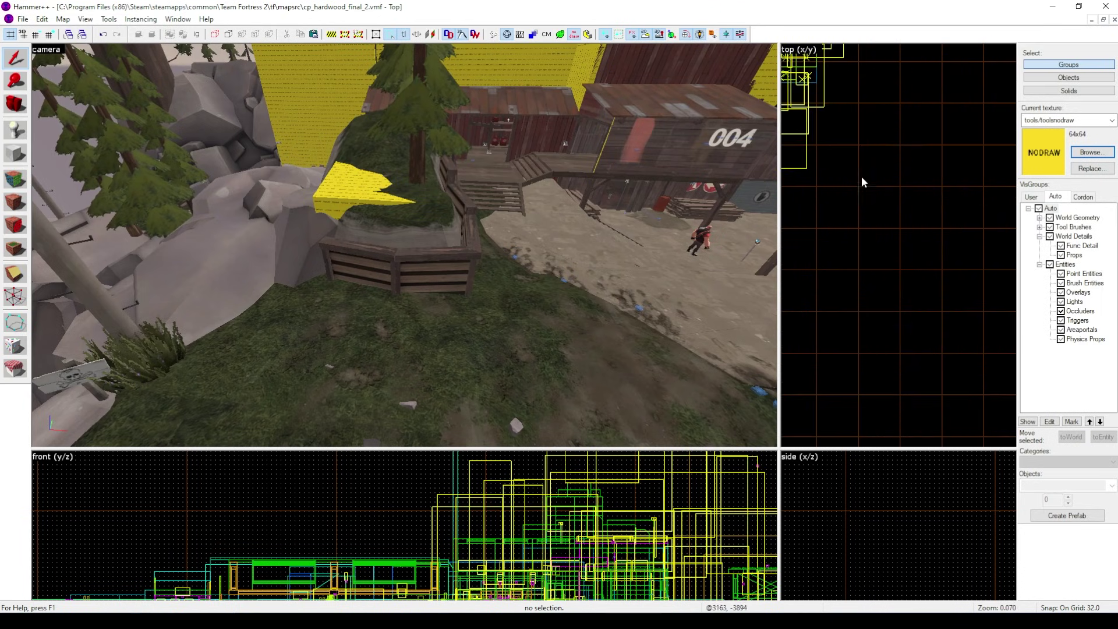
{"action": "scroll", "coordinate": [804, 221], "scroll_direction": "up", "scroll_amount": 9}
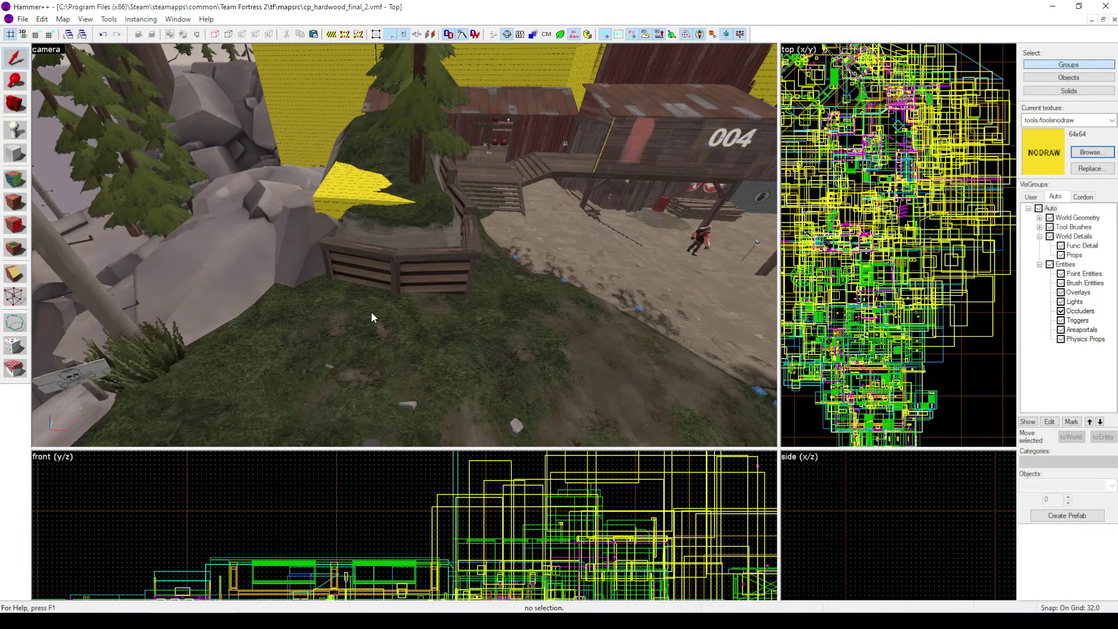
{"action": "left_click", "coordinate": [366, 280]}
{"action": "key", "text": "w"}
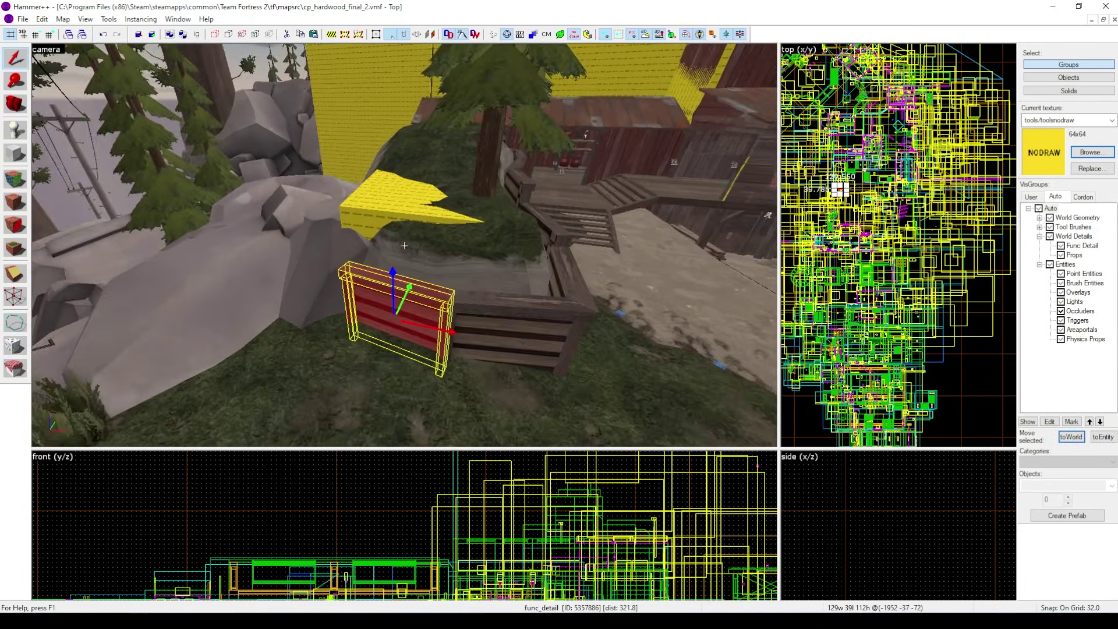
{"action": "key", "text": "w"}
{"action": "key", "text": "a"}
{"action": "key", "text": "z"}
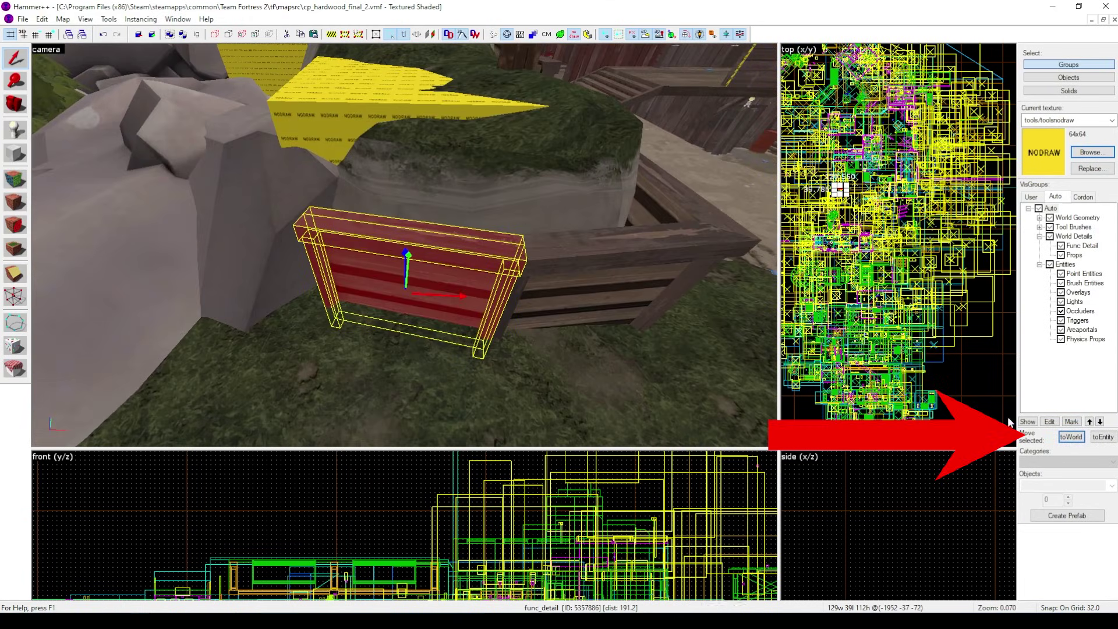
{"action": "left_click", "coordinate": [1070, 436]}
{"action": "scroll", "coordinate": [832, 233], "scroll_direction": "up", "scroll_amount": 5}
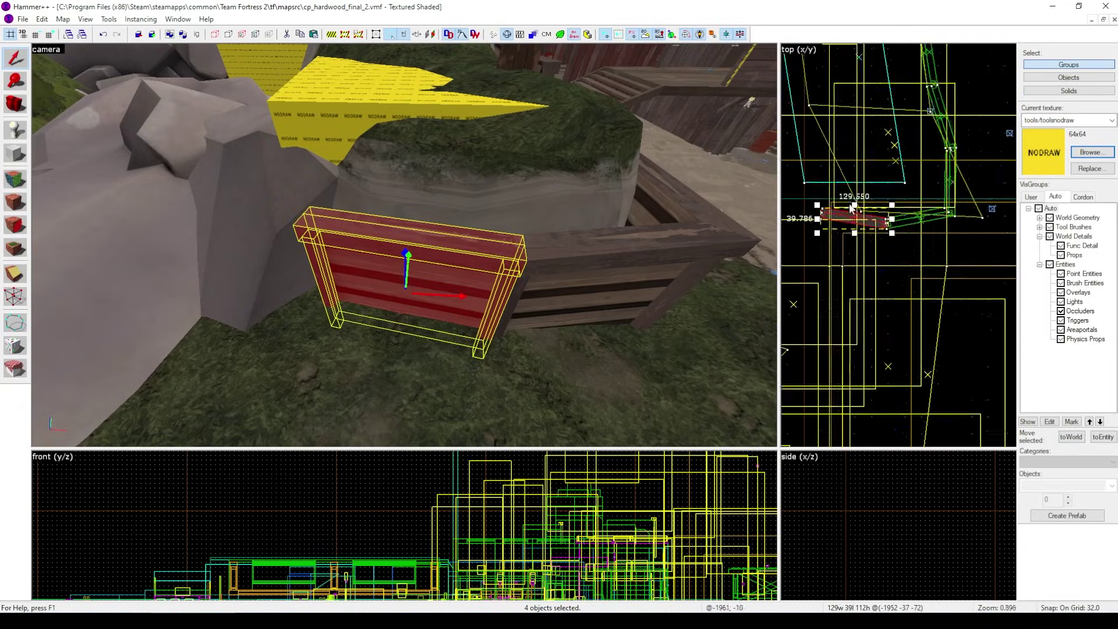
{"action": "left_click", "coordinate": [824, 527]}
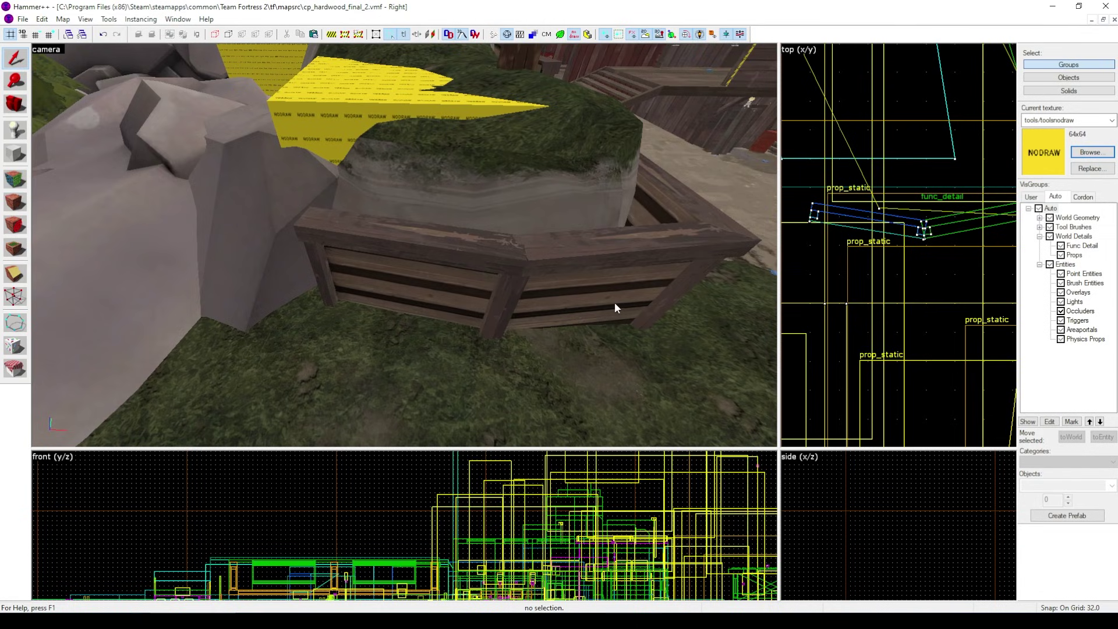
{"action": "left_click", "coordinate": [531, 310]}
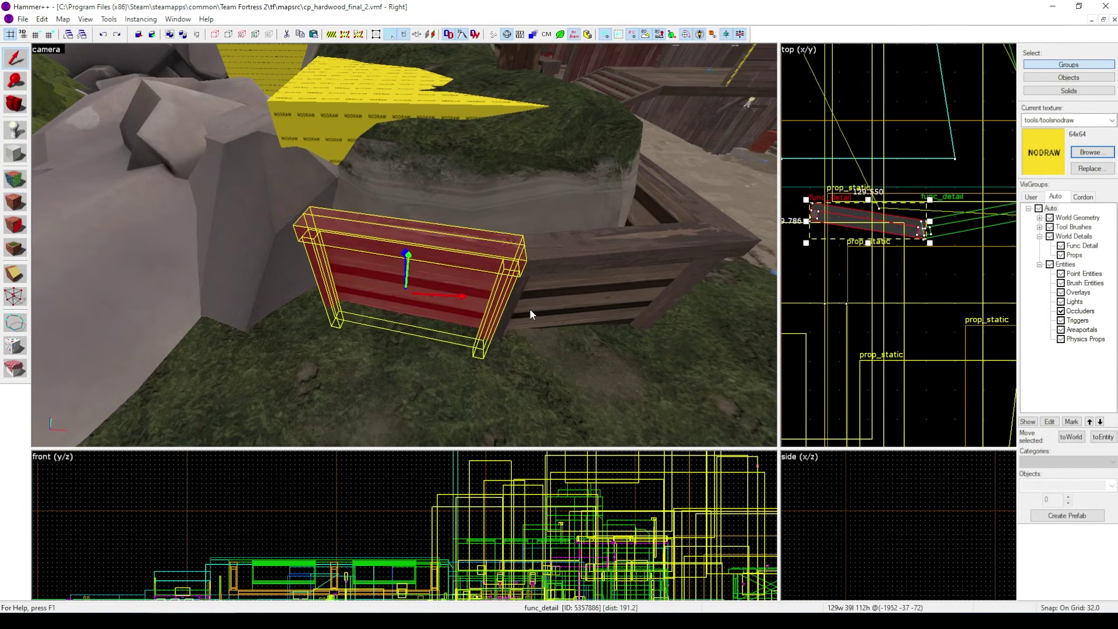
{"action": "left_click", "coordinate": [813, 381]}
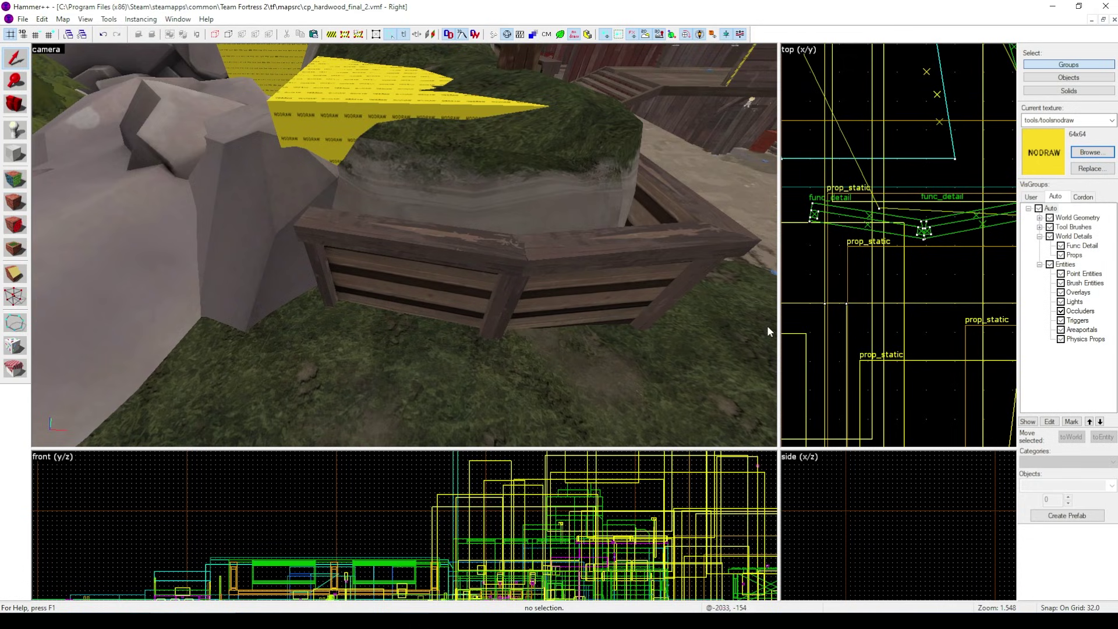
Enlarge the top view, try rotating the fence's end section until it lies parallel to the grid, and undo the rotation.
{"action": "left_click", "coordinate": [432, 284]}
{"action": "scroll", "coordinate": [866, 214], "scroll_direction": "up", "scroll_amount": 3}
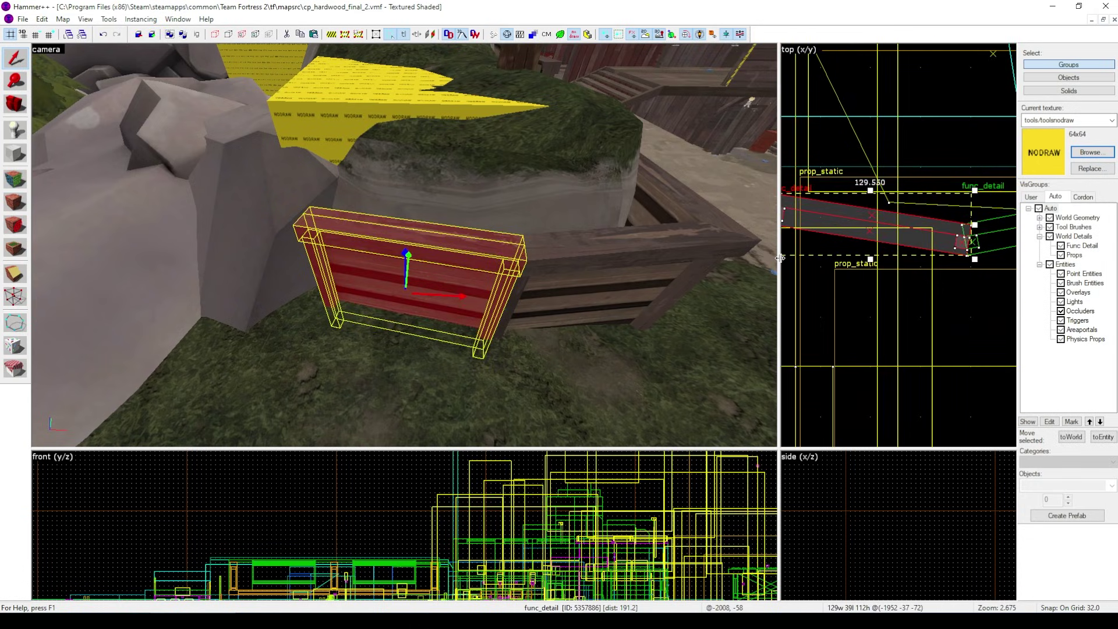
{"action": "left_click_drag", "start_coordinate": [779, 262], "coordinate": [612, 262]}
{"action": "scroll", "coordinate": [815, 259], "scroll_direction": "up", "scroll_amount": 8}
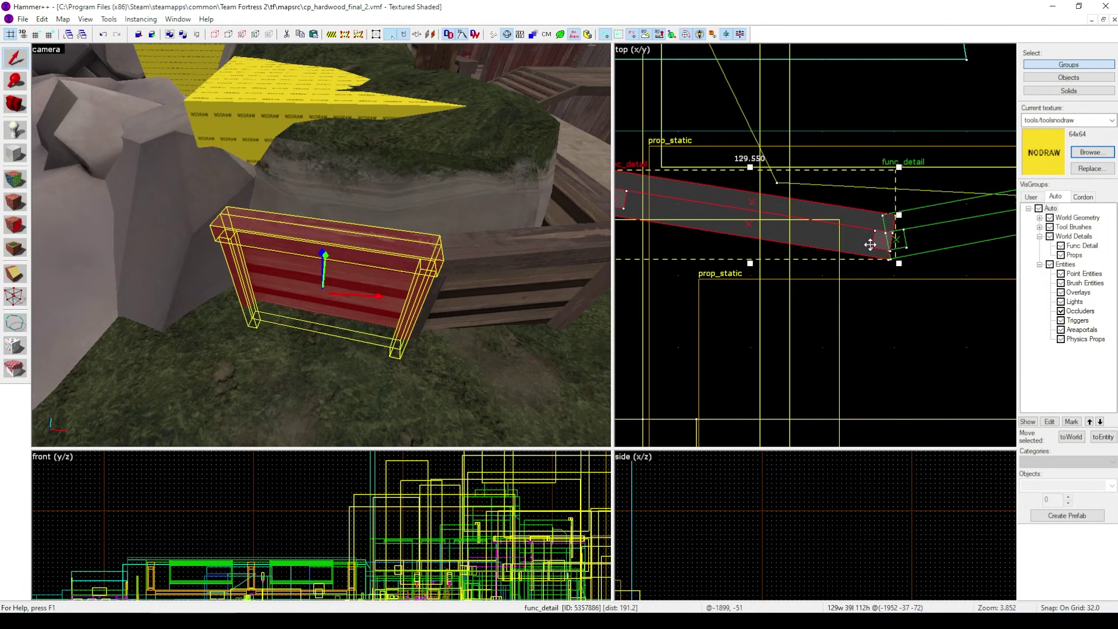
{"action": "left_click", "coordinate": [876, 244]}
{"action": "left_click_drag", "start_coordinate": [898, 263], "coordinate": [847, 241]}
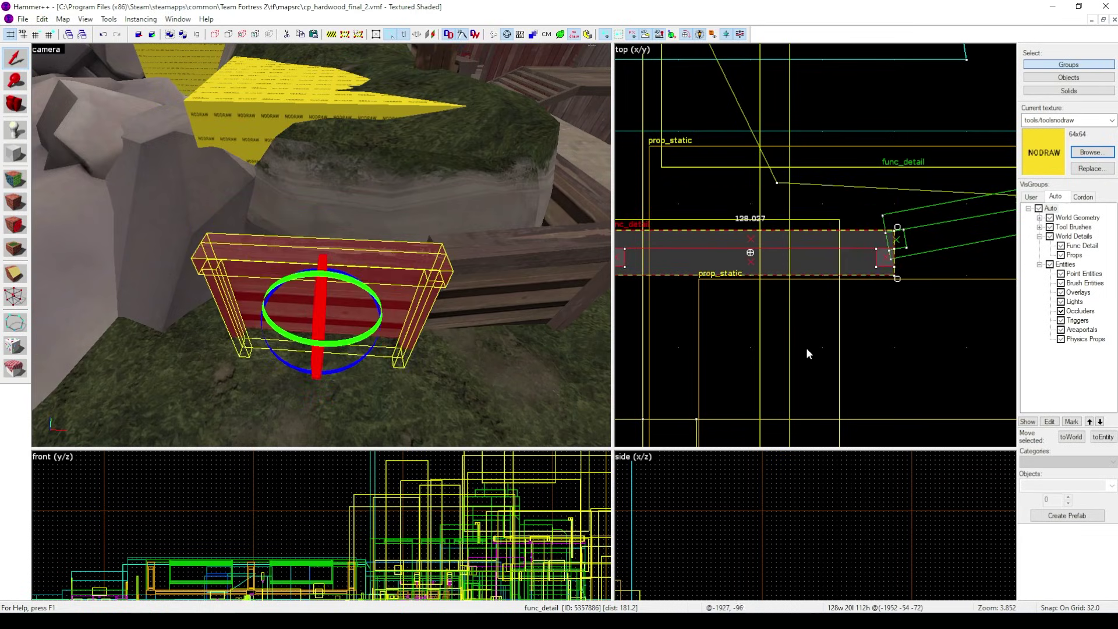
{"action": "key", "text": "Escape"}
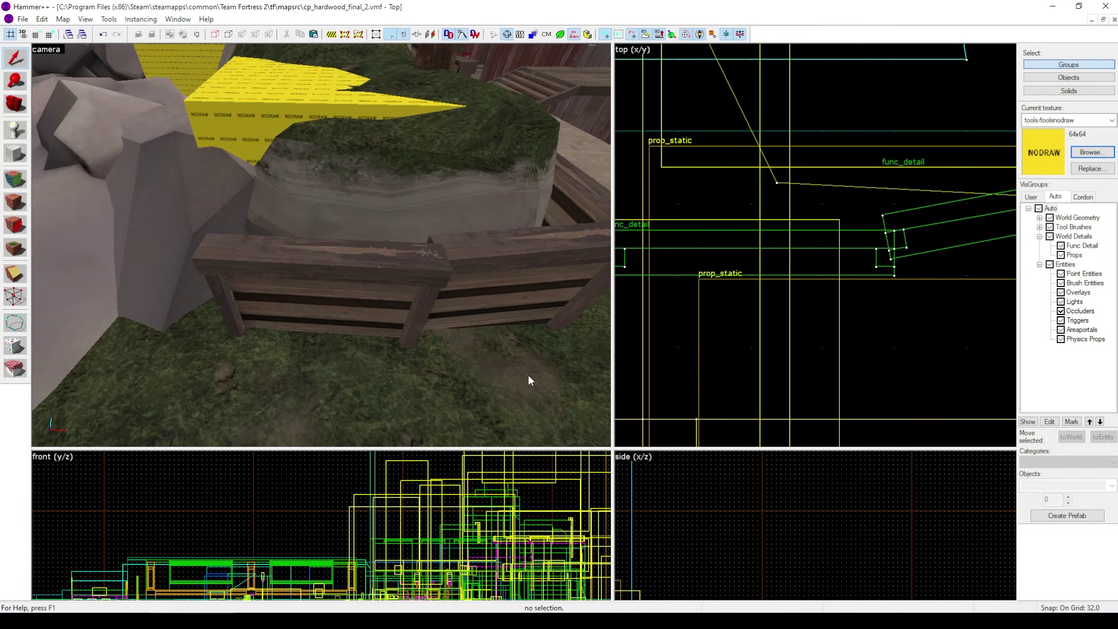
{"action": "key", "text": "ctrl+z"}
{"action": "key", "text": "ctrl+z"}
{"action": "key", "text": "ctrl+z"}
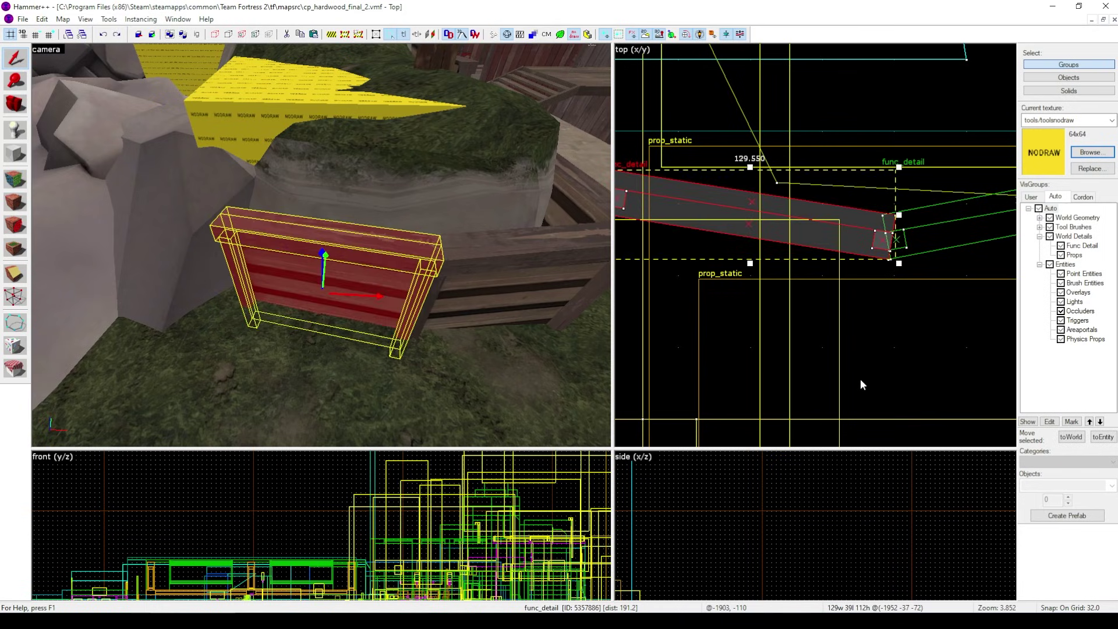
Rotate the fence's end section slightly counterclockwise in plan and clear the selection.
{"action": "left_click", "coordinate": [853, 219]}
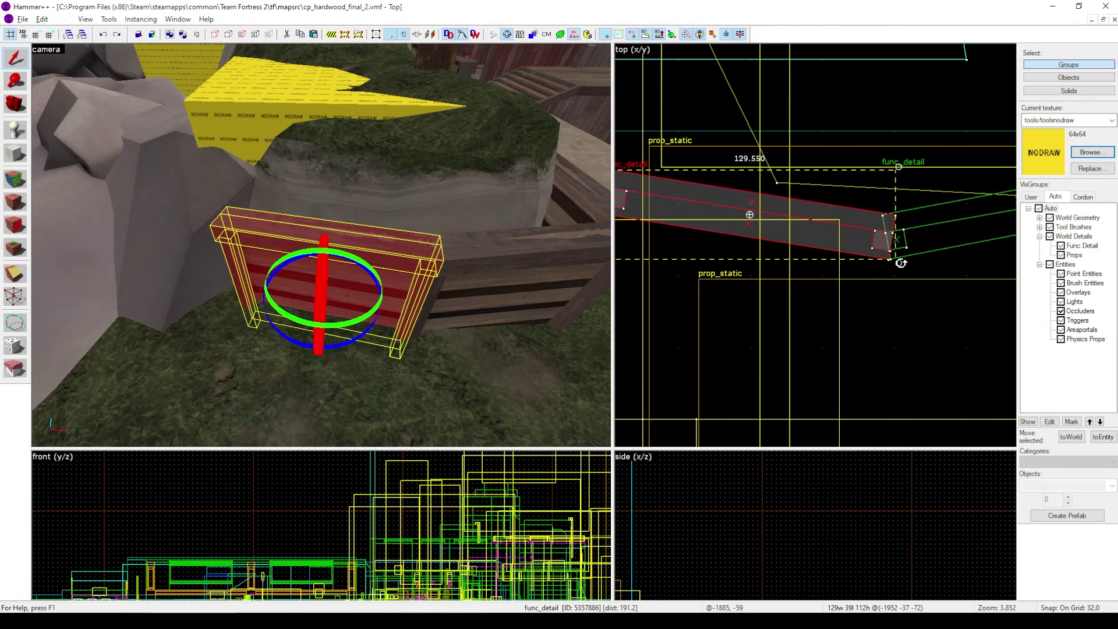
{"action": "left_click_drag", "start_coordinate": [901, 262], "coordinate": [911, 264]}
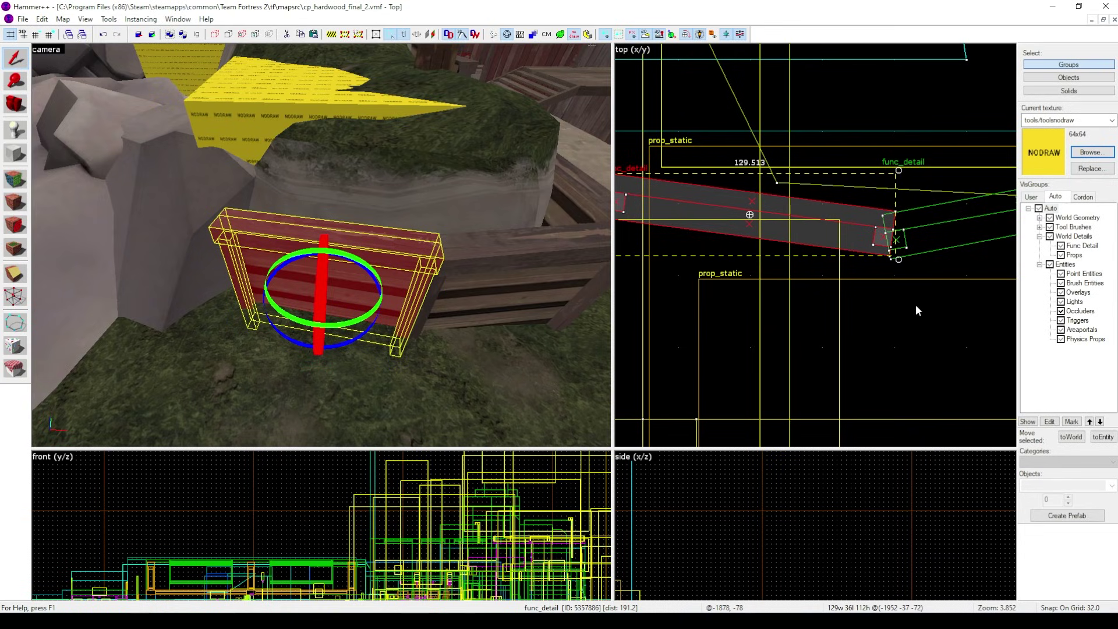
{"action": "key", "text": "Escape"}
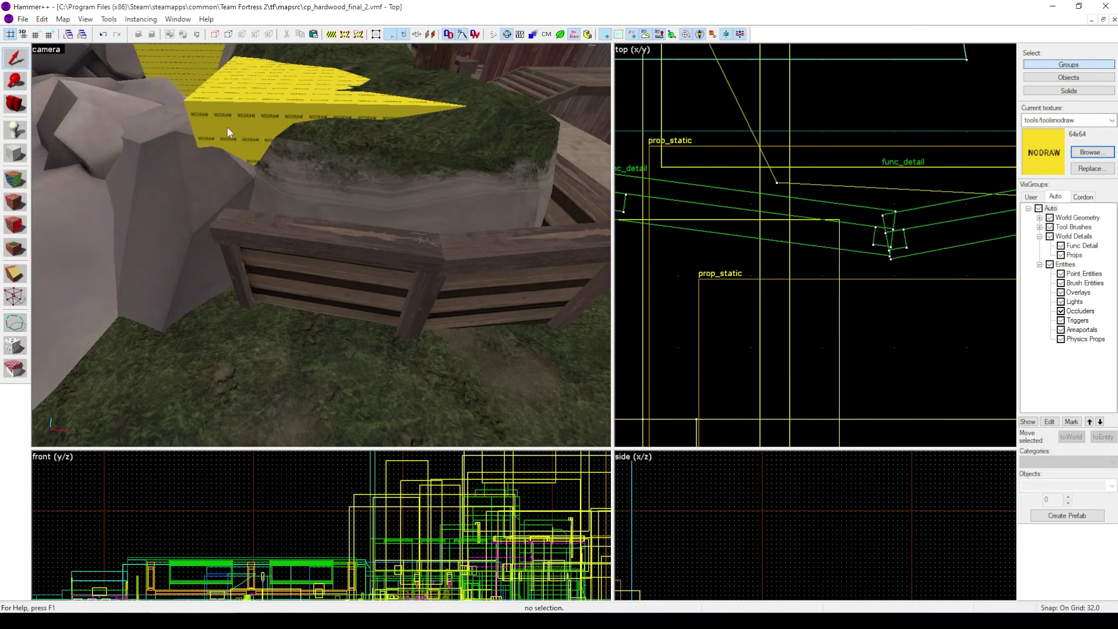
{"action": "key", "text": "z"}
{"action": "key", "text": "w"}
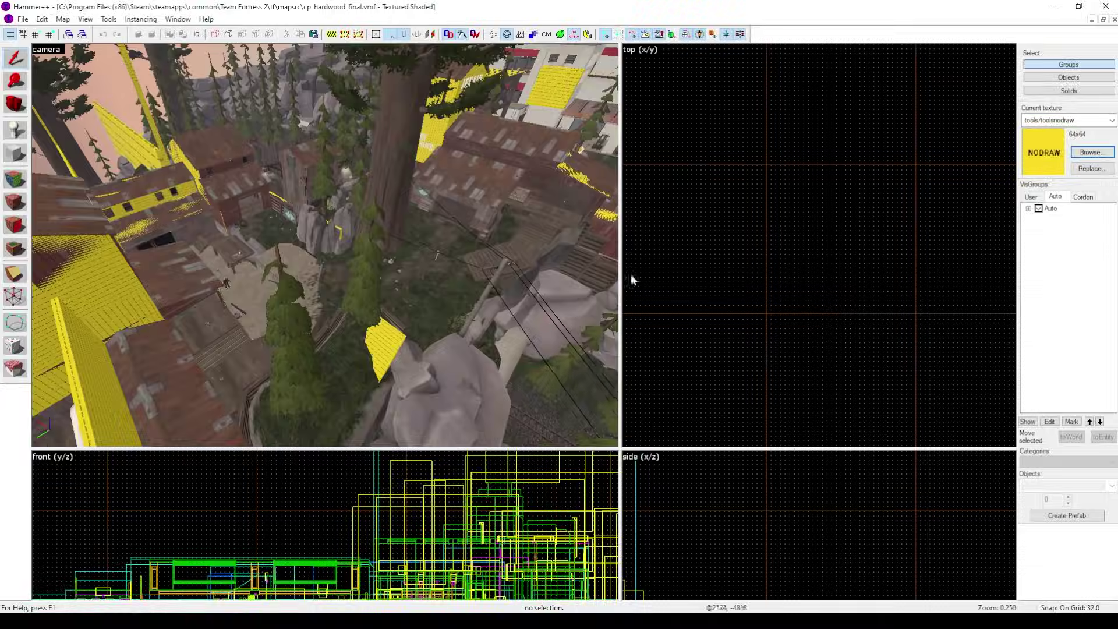
In cp_hardwood_final, select the fence's end func_detail section, rotate it slightly counterclockwise in plan, and clear the selection.
{"action": "scroll", "coordinate": [689, 261], "scroll_direction": "down", "scroll_amount": 6}
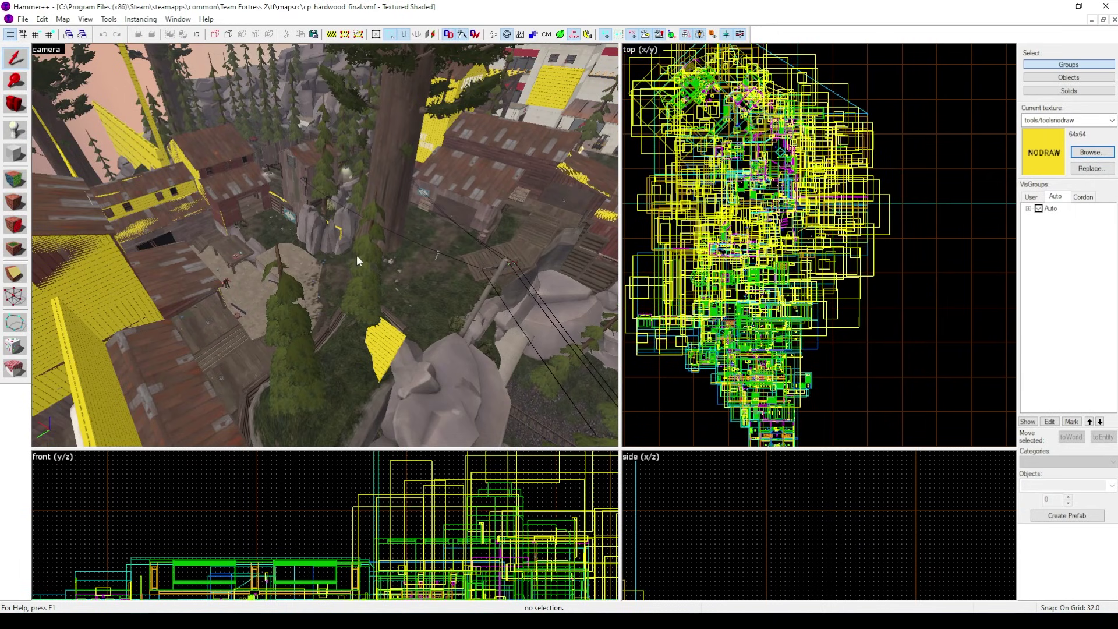
{"action": "key", "text": "z"}
{"action": "key", "text": "w"}
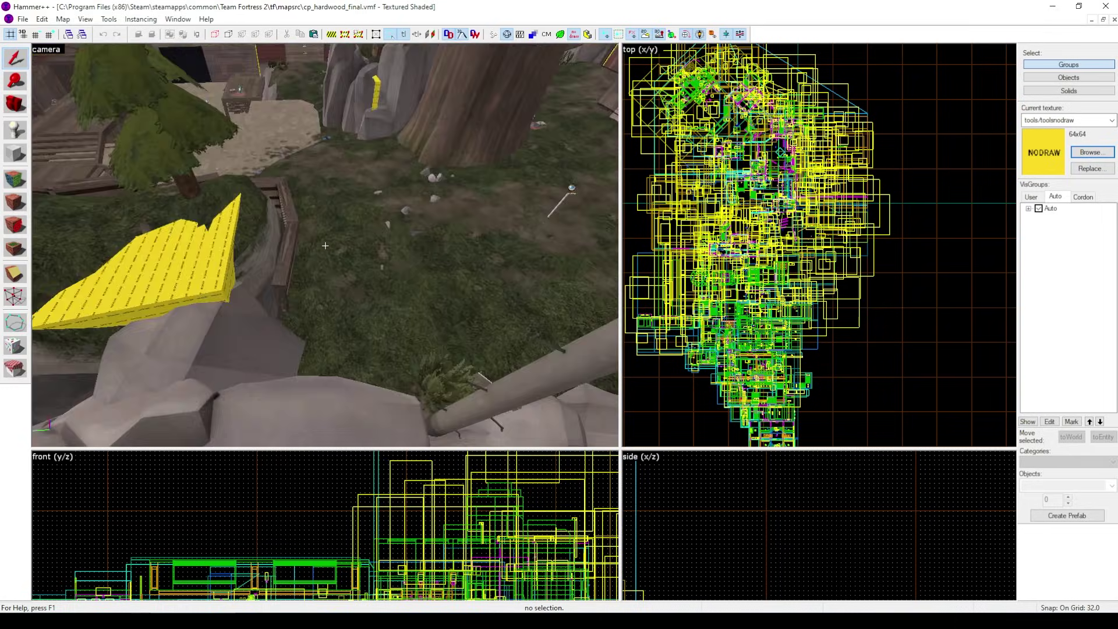
{"action": "left_click", "coordinate": [325, 245]}
{"action": "key", "text": "z"}
{"action": "scroll", "coordinate": [717, 205], "scroll_direction": "up", "scroll_amount": 10}
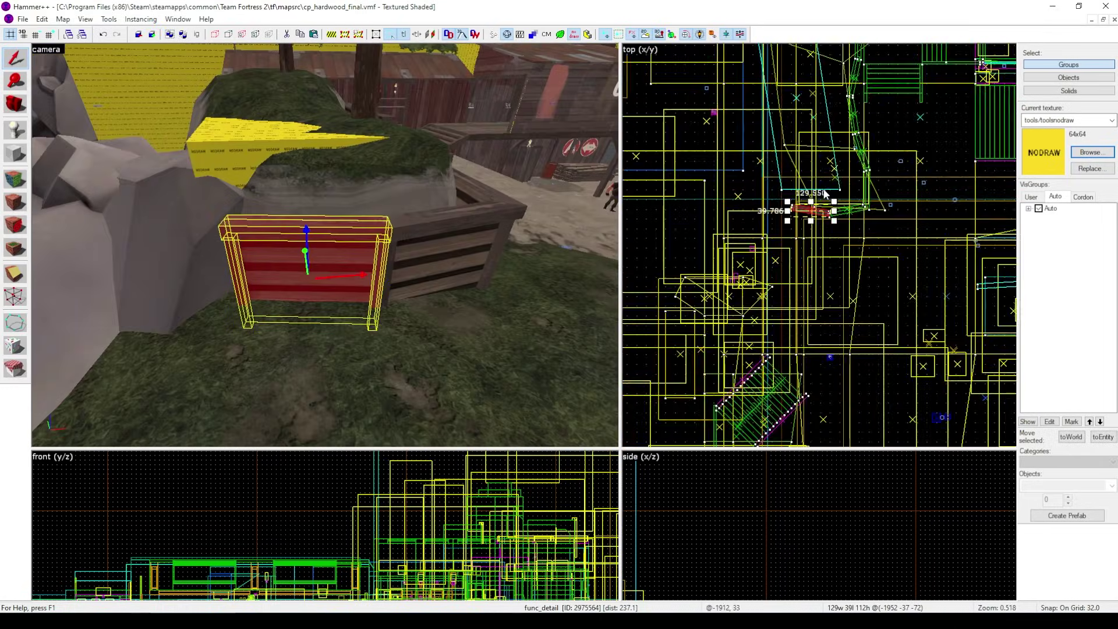
{"action": "scroll", "coordinate": [815, 210], "scroll_direction": "up", "scroll_amount": 9}
{"action": "left_click", "coordinate": [780, 236]}
{"action": "left_click_drag", "start_coordinate": [806, 250], "coordinate": [787, 228]}
{"action": "scroll", "coordinate": [810, 252], "scroll_direction": "up", "scroll_amount": 6}
{"action": "key", "text": "Escape"}
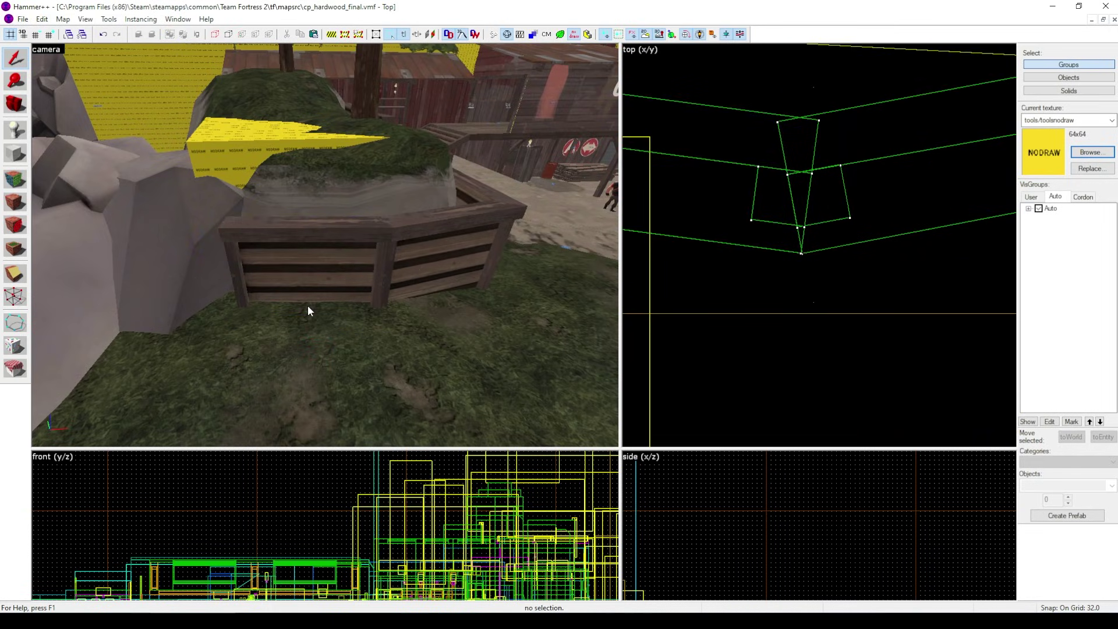
Copy the fence's end section into a new map with Paste Special, one copy starting at the original's center, and deselect it.
{"action": "left_click", "coordinate": [313, 271]}
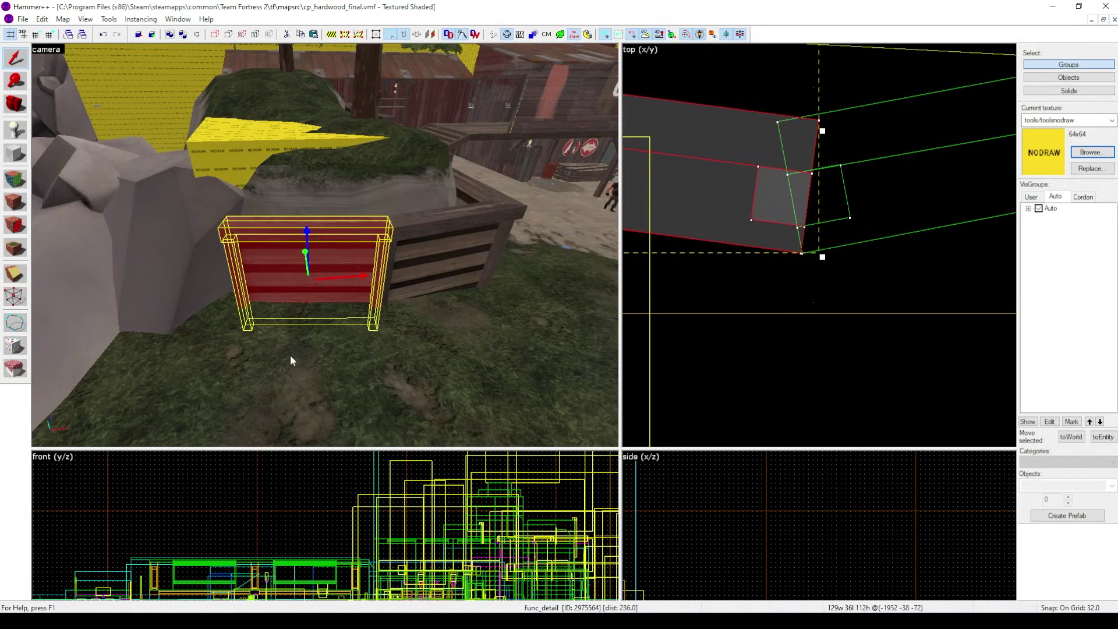
{"action": "left_click", "coordinate": [23, 19]}
{"action": "left_click", "coordinate": [35, 46]}
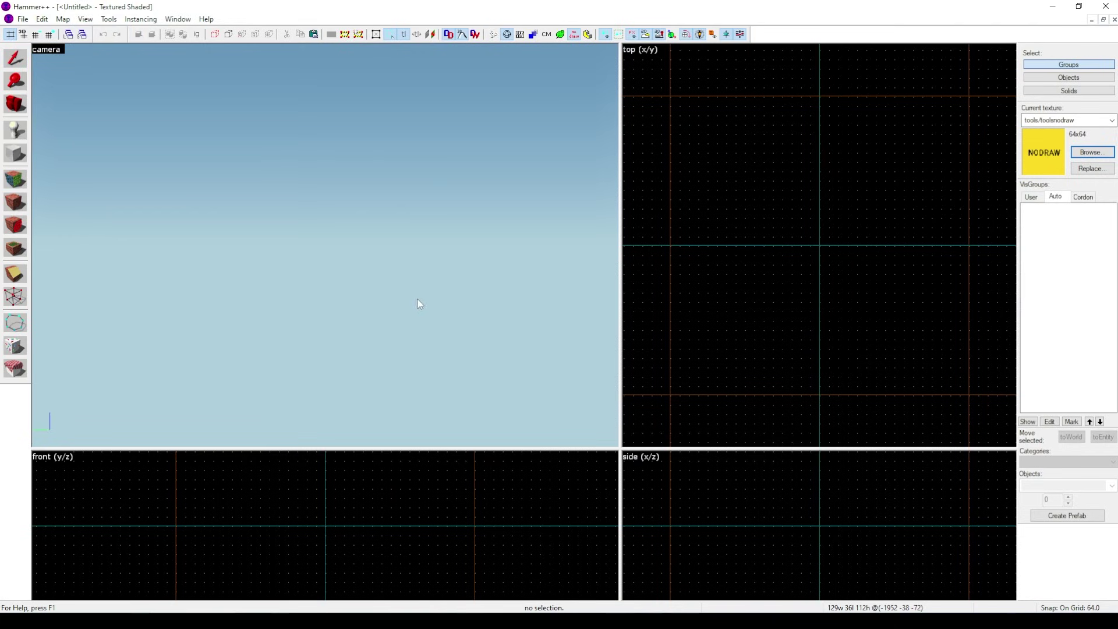
{"action": "right_click", "coordinate": [708, 341]}
{"action": "left_click", "coordinate": [722, 361]}
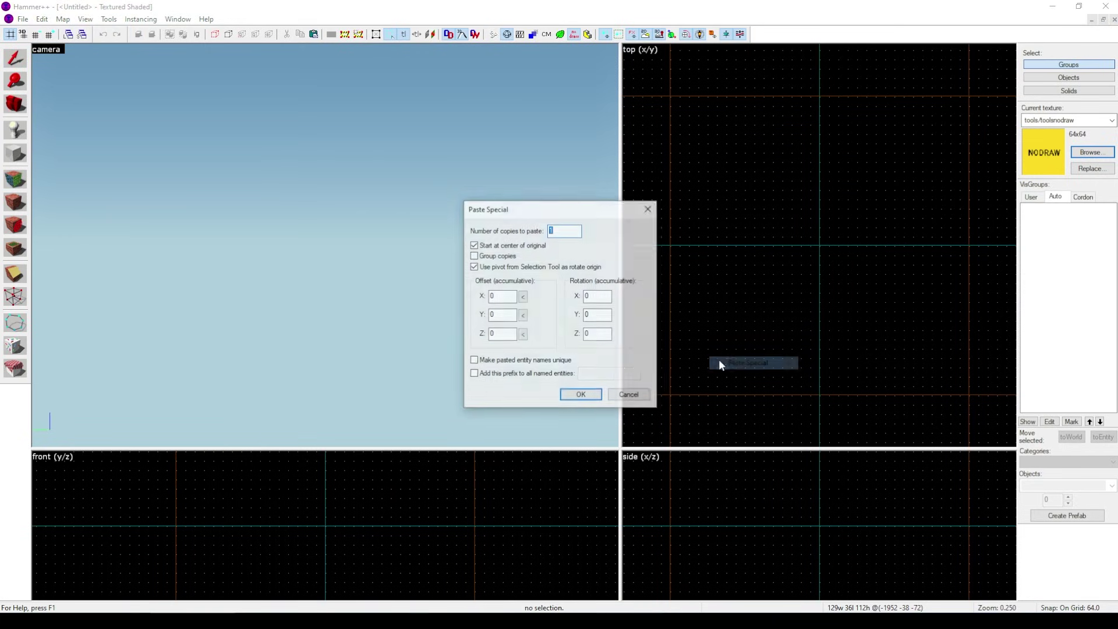
{"action": "left_click", "coordinate": [595, 400]}
{"action": "key", "text": "z"}
{"action": "key", "text": "w"}
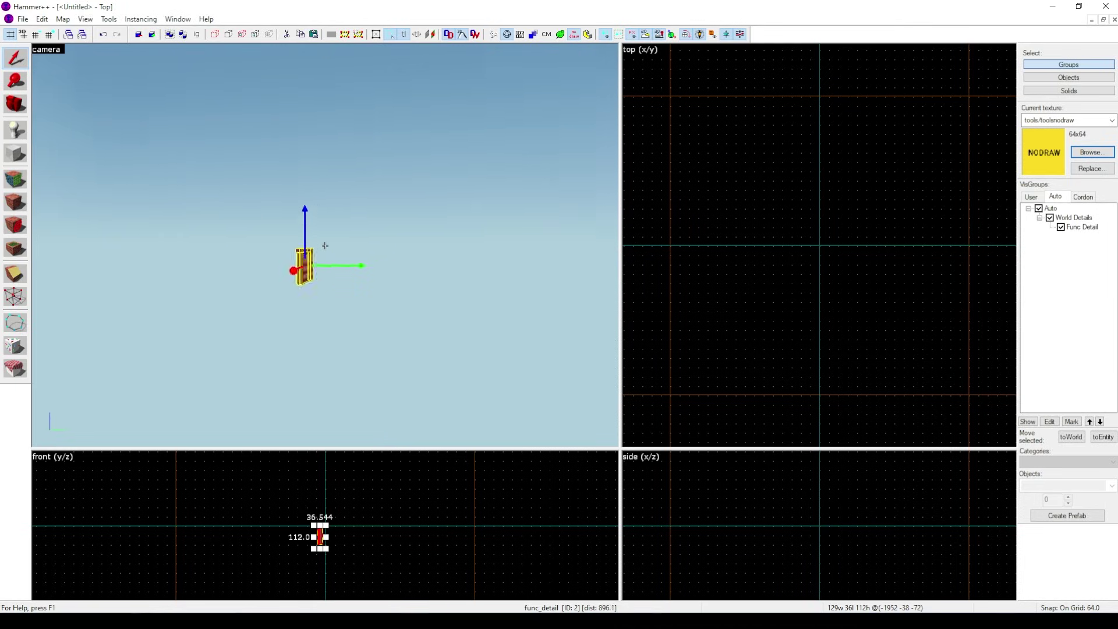
{"action": "key", "text": "w"}
{"action": "key", "text": "z"}
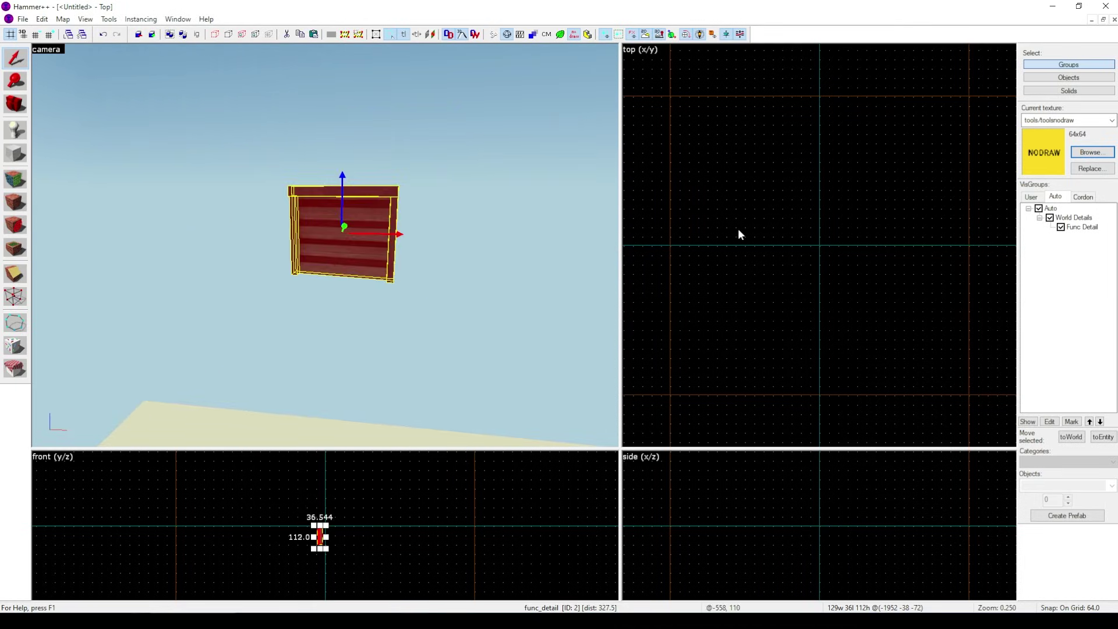
{"action": "left_click", "coordinate": [738, 228]}
Enlarge the camera view and examine the pasted fence section on its own from several angles.
{"action": "key", "text": "z"}
{"action": "key", "text": "w"}
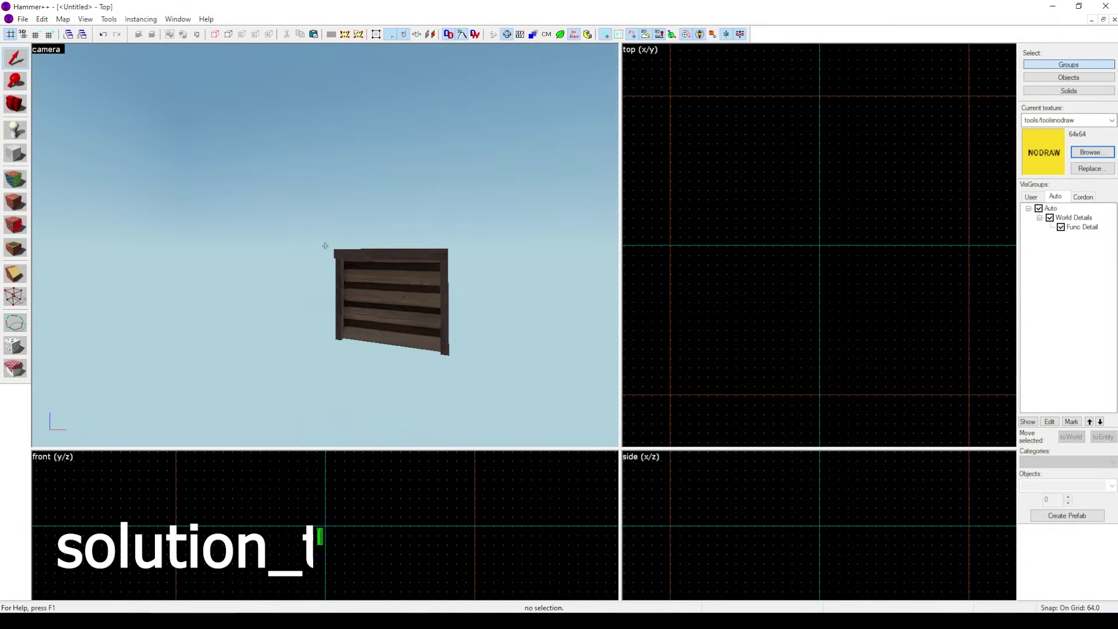
{"action": "key", "text": "z"}
{"action": "left_click_drag", "start_coordinate": [621, 347], "coordinate": [882, 355]}
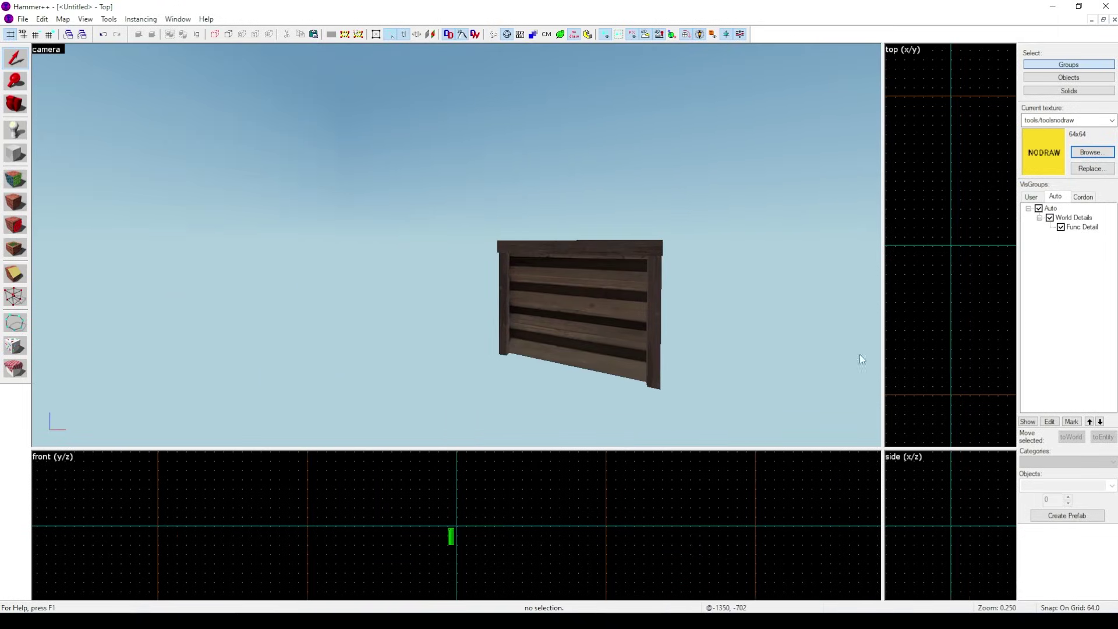
{"action": "key", "text": "z"}
{"action": "key", "text": "s"}
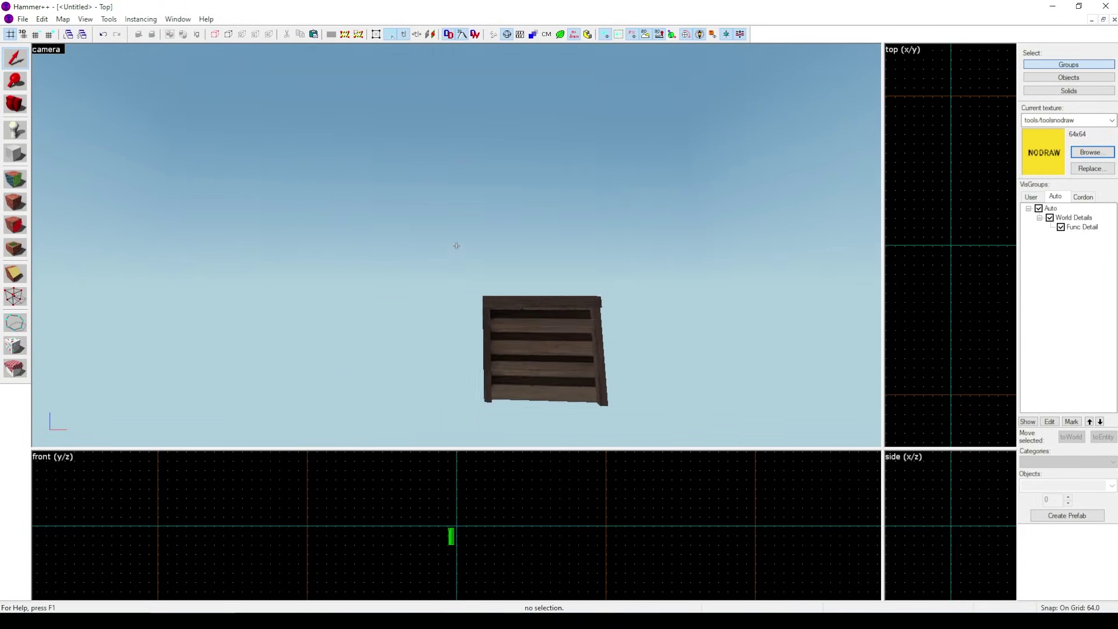
{"action": "key", "text": "w"}
{"action": "key", "text": "s"}
{"action": "key", "text": "w"}
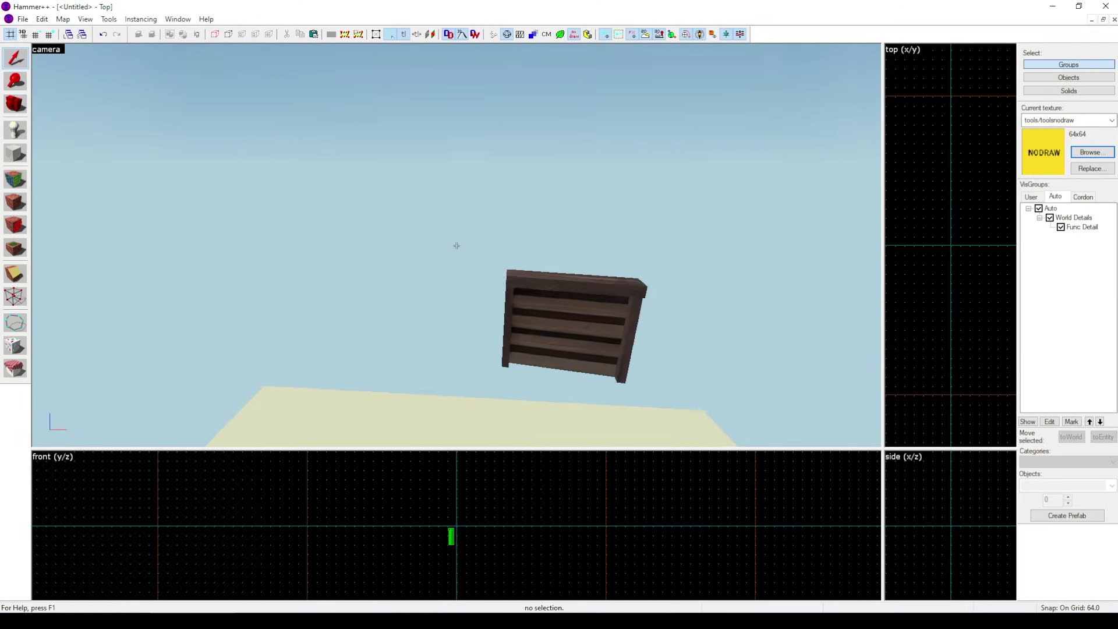
{"action": "key", "text": "s"}
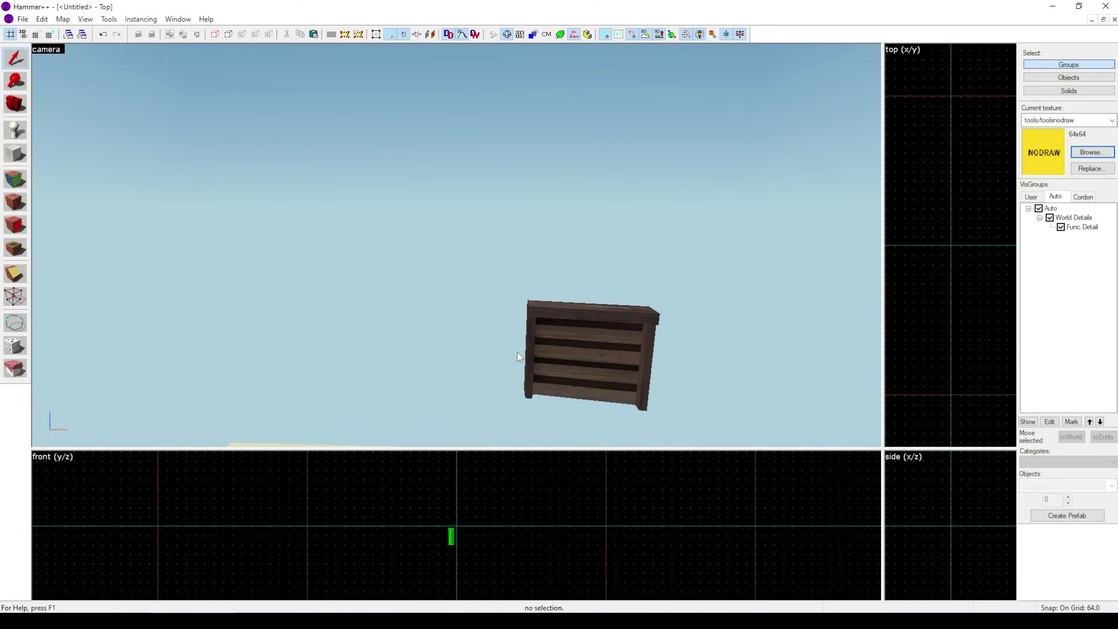